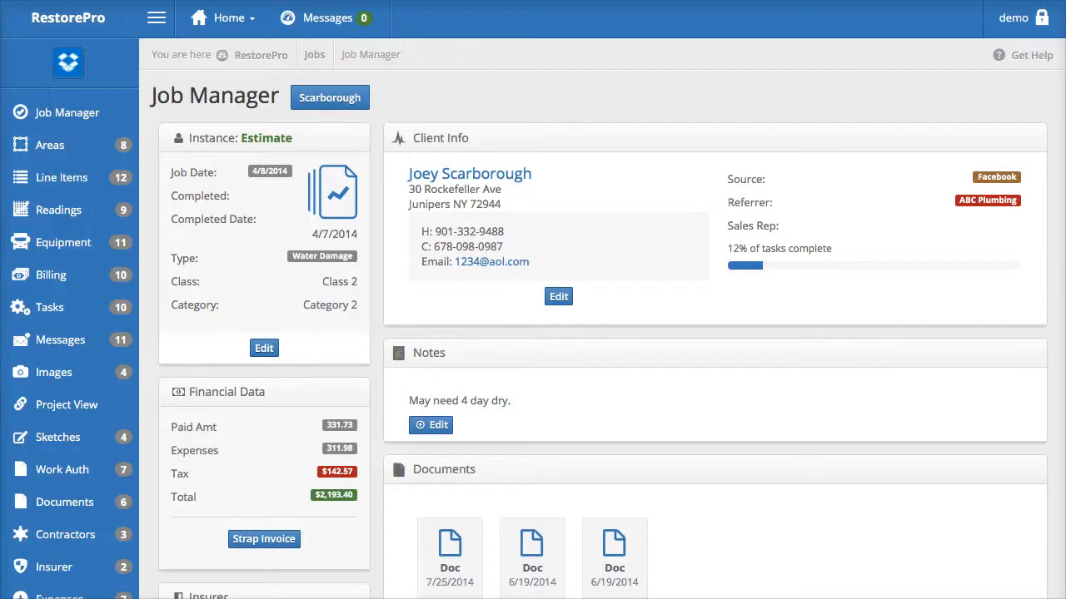
Step: Try changing the job type to Sewage Backup in the estimate's job info and close the form without saving
{"action": "left_click", "coordinate": [267, 349]}
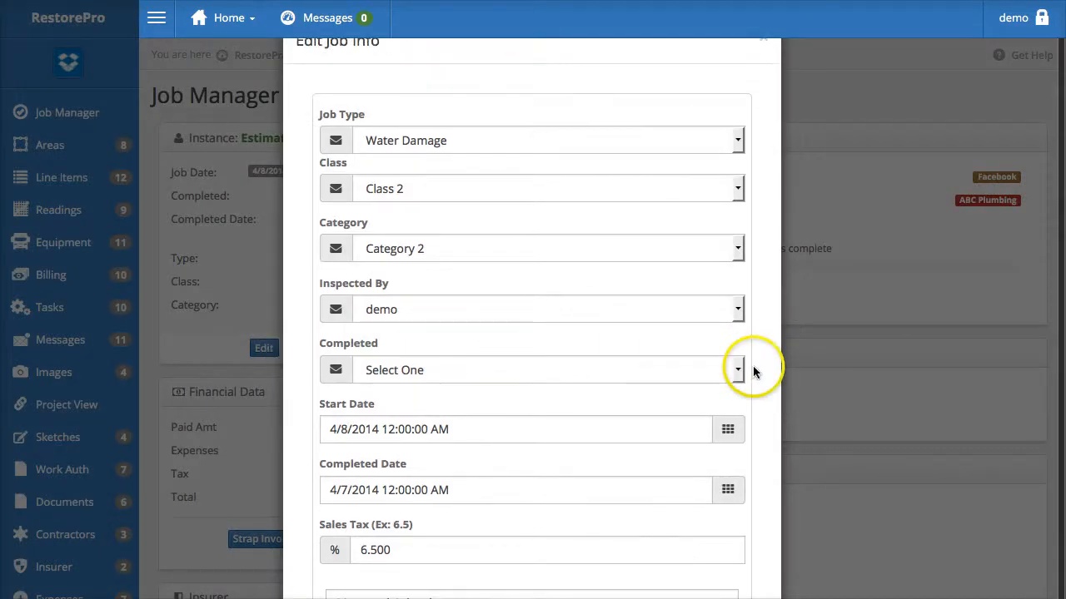
{"action": "left_click", "coordinate": [739, 142]}
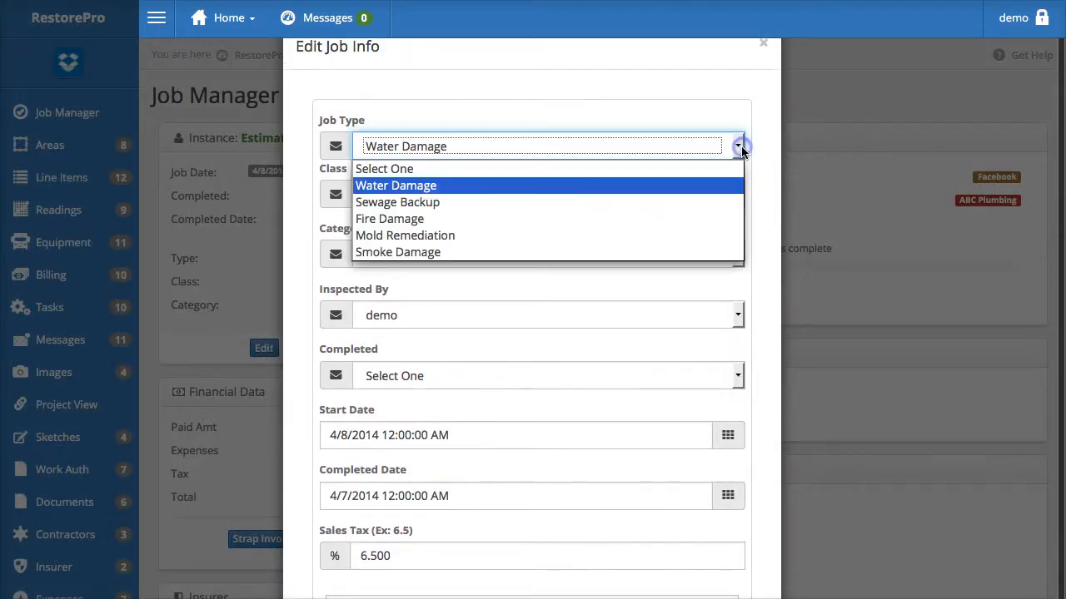
{"action": "left_click", "coordinate": [675, 205]}
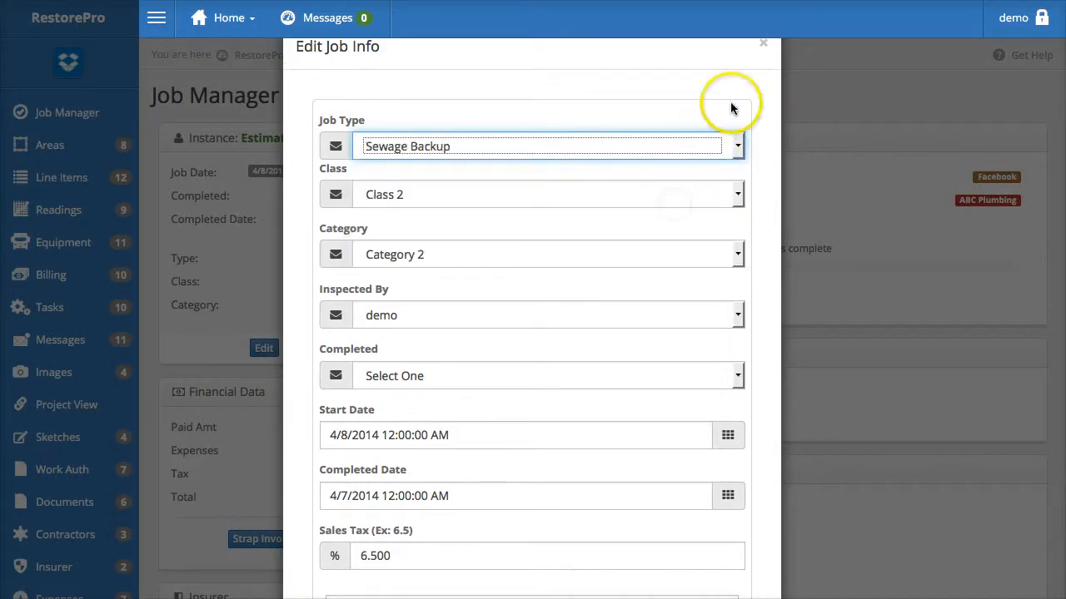
{"action": "left_click", "coordinate": [763, 47]}
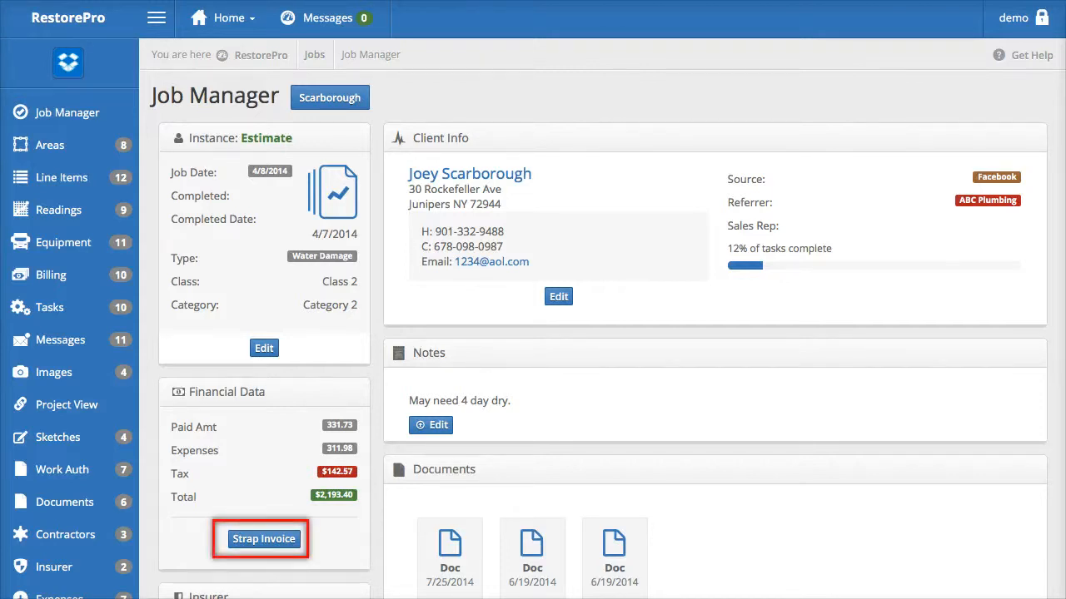
Step: Open the Strap Invoice for the job and review the project estimate's details, line items and totals
{"action": "left_click", "coordinate": [258, 542]}
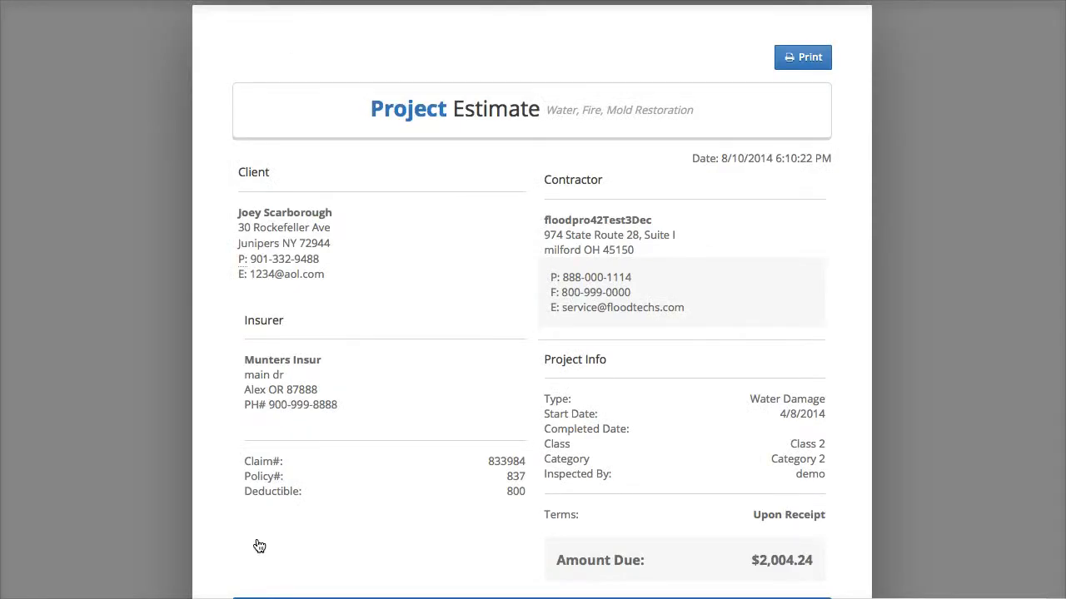
{"action": "left_click", "coordinate": [263, 537]}
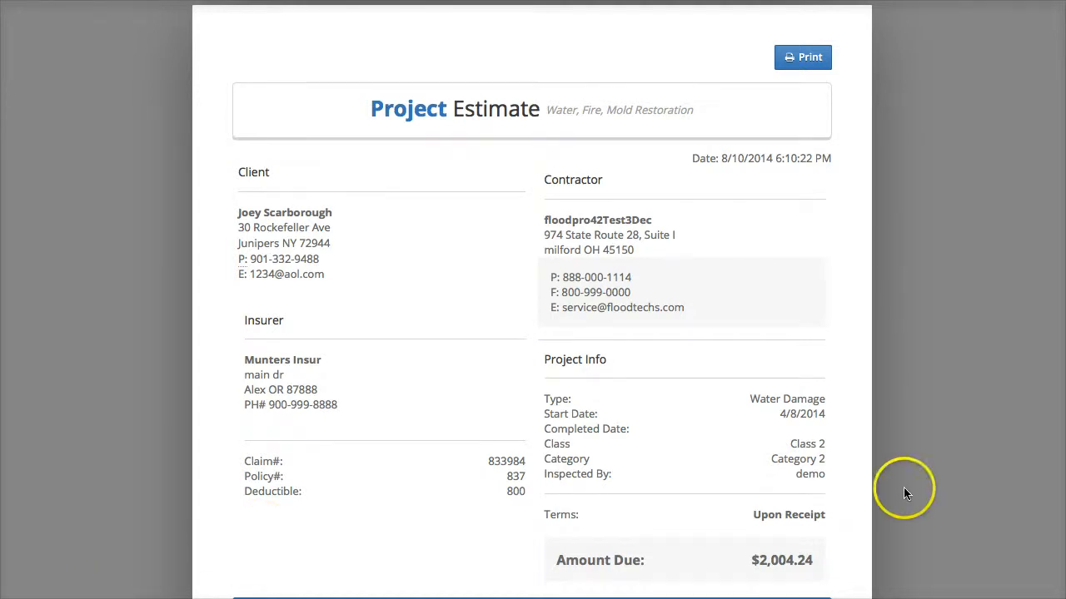
{"action": "scroll", "coordinate": [909, 493], "scroll_direction": "down", "scroll_amount": 4}
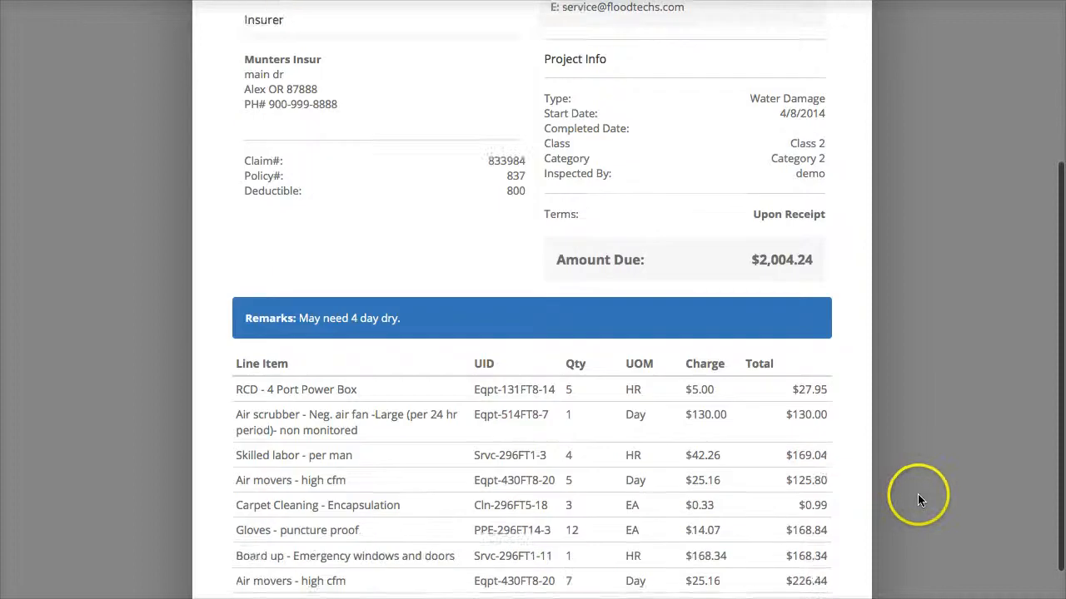
{"action": "scroll", "coordinate": [918, 494], "scroll_direction": "down", "scroll_amount": 5}
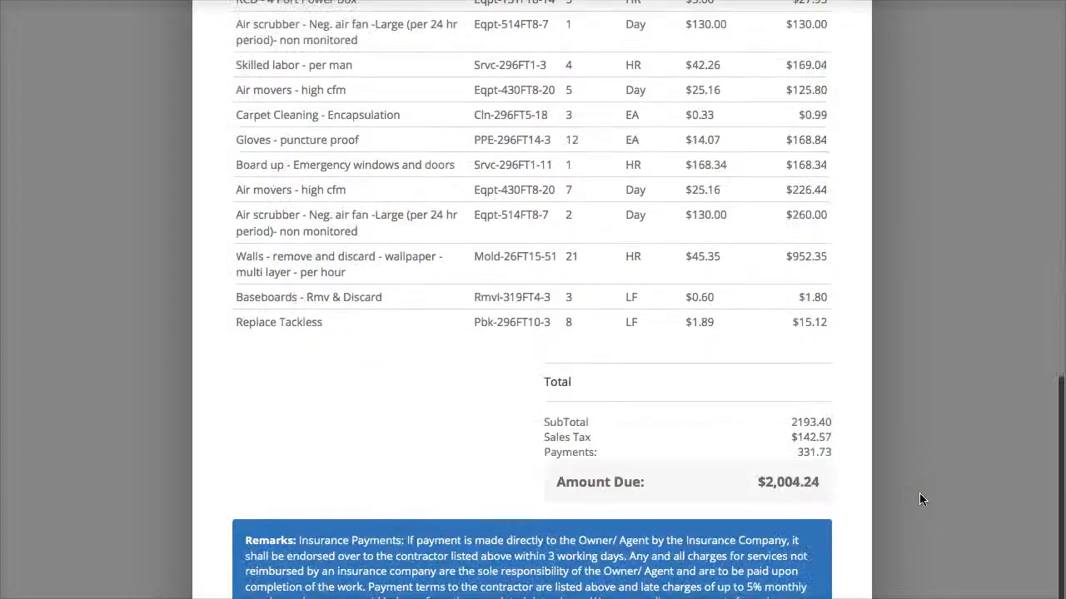
{"action": "scroll", "coordinate": [921, 494], "scroll_direction": "up", "scroll_amount": 9}
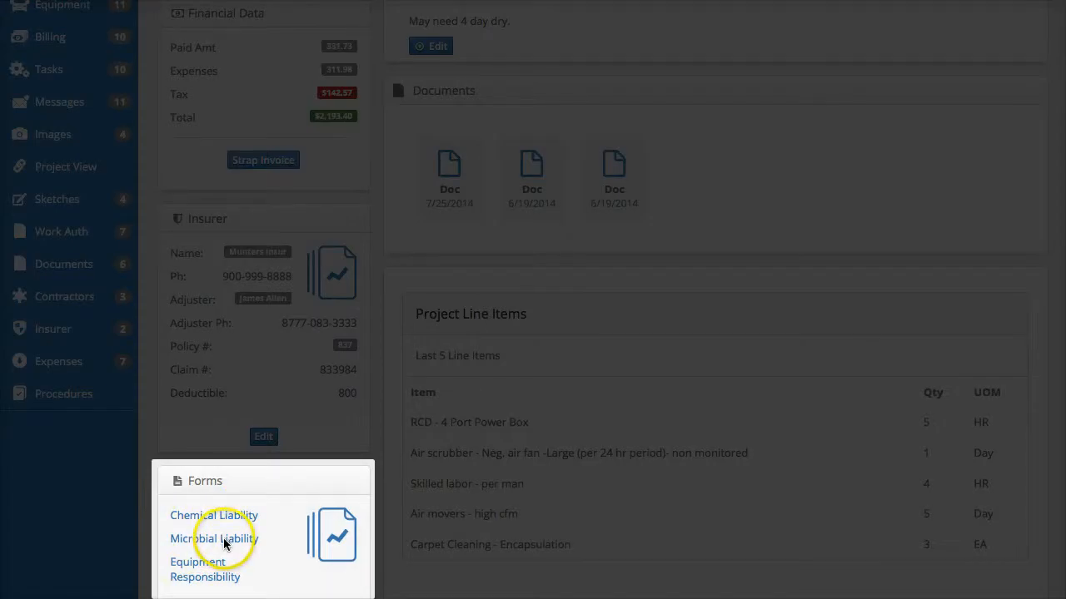
Step: Open the Chemical Liability form and read through the release of liability agreement
{"action": "left_click", "coordinate": [229, 517]}
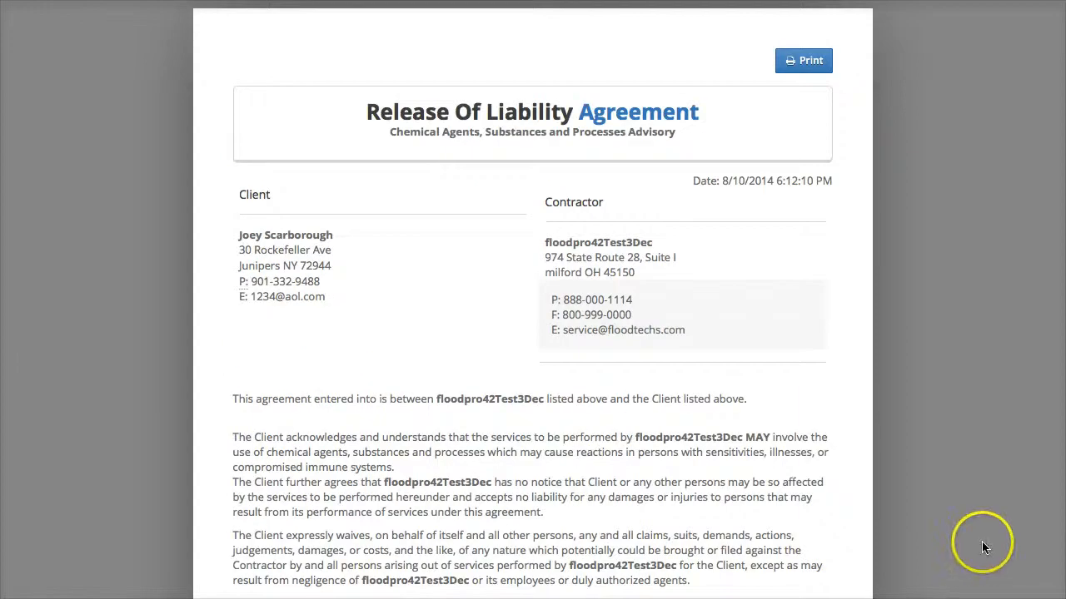
{"action": "scroll", "coordinate": [982, 541], "scroll_direction": "down", "scroll_amount": 5}
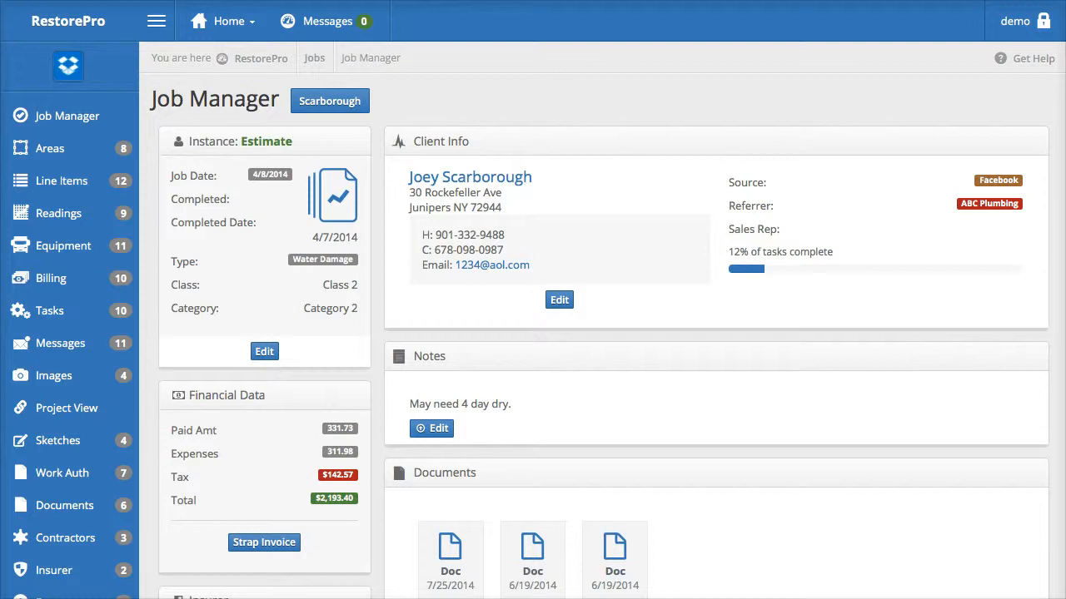
Step: Inspect the edit forms for the client info and the job notes, closing each one without changes
{"action": "left_click", "coordinate": [562, 301]}
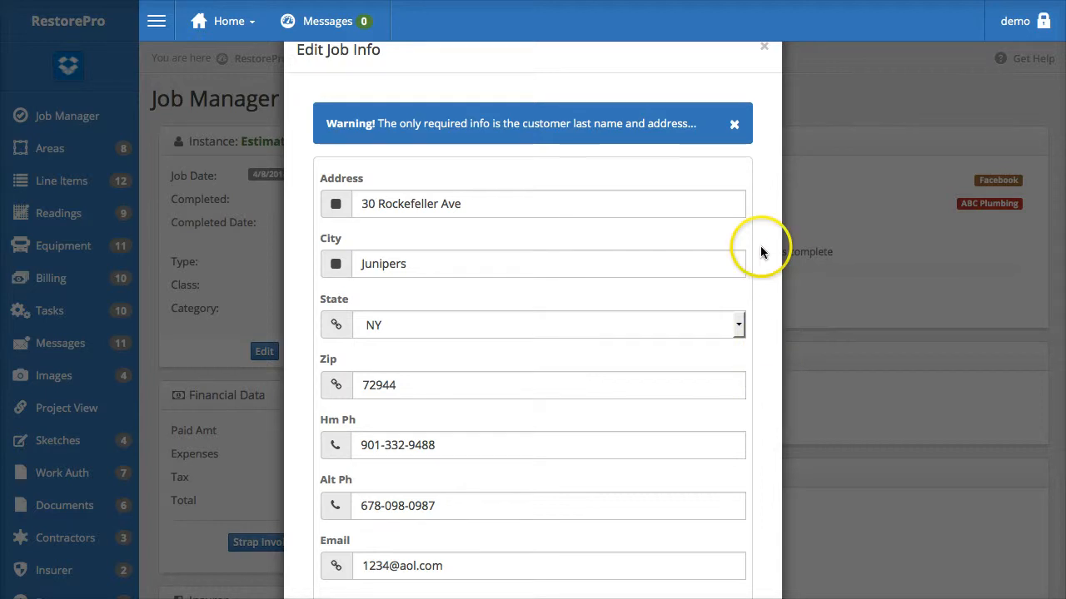
{"action": "left_click", "coordinate": [764, 50]}
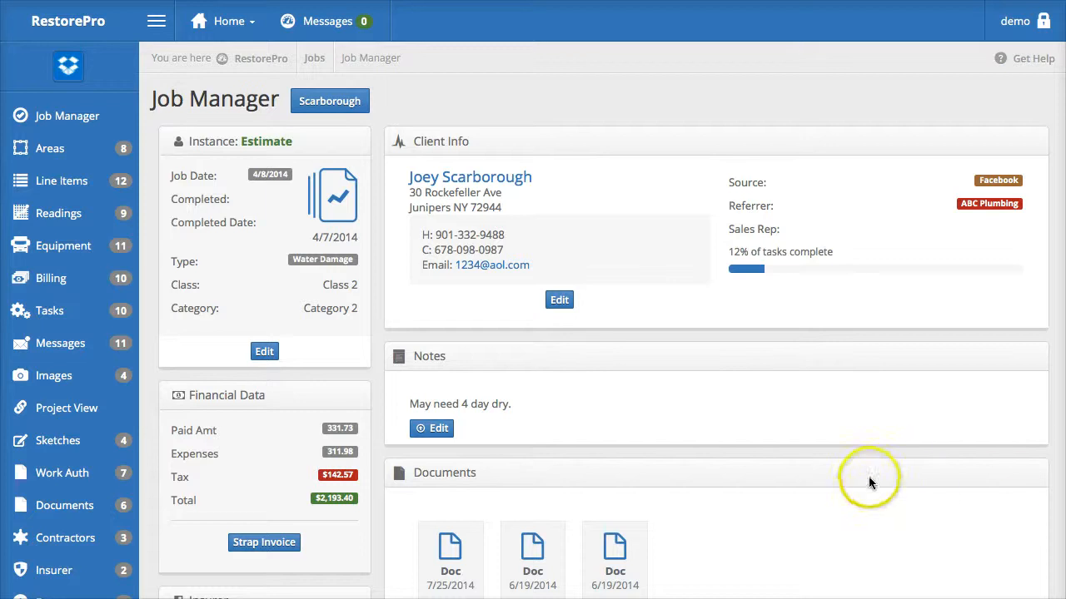
{"action": "left_click", "coordinate": [438, 429]}
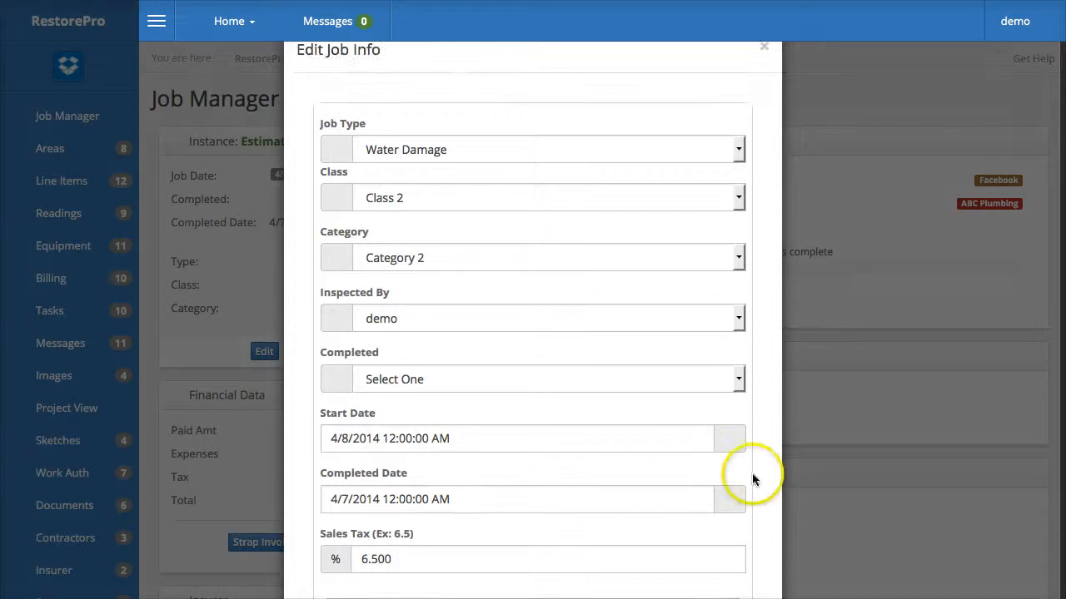
{"action": "scroll", "coordinate": [764, 470], "scroll_direction": "down", "scroll_amount": 1}
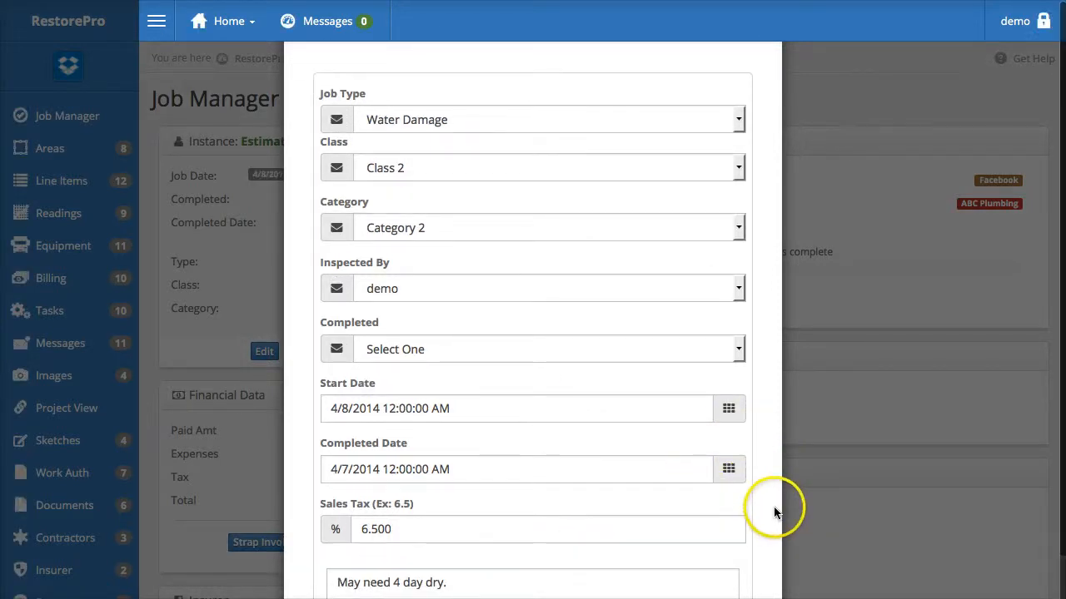
{"action": "scroll", "coordinate": [770, 491], "scroll_direction": "up", "scroll_amount": 1}
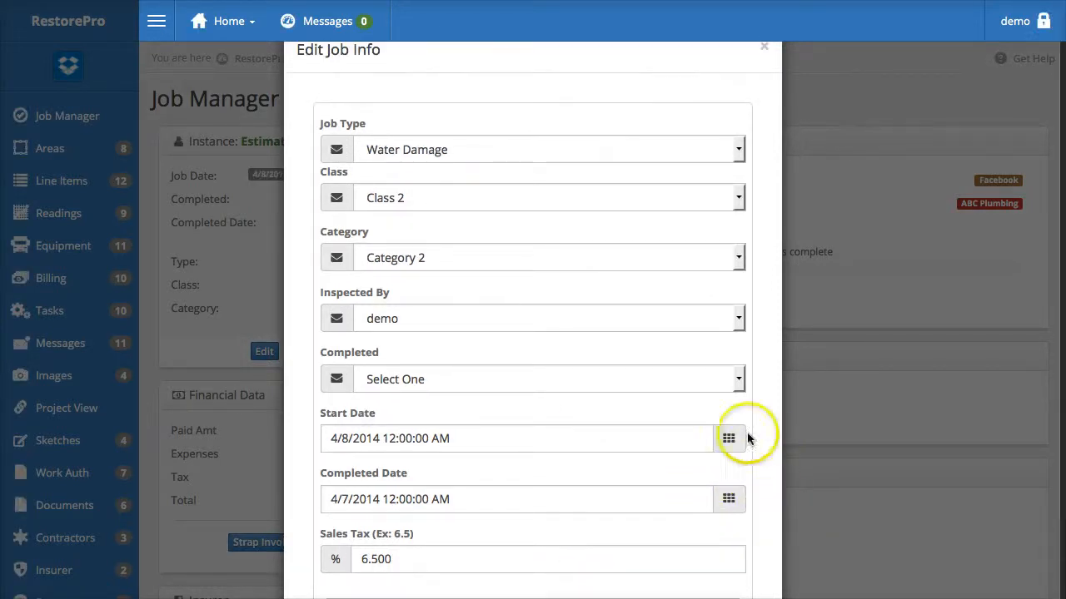
{"action": "left_click", "coordinate": [764, 52]}
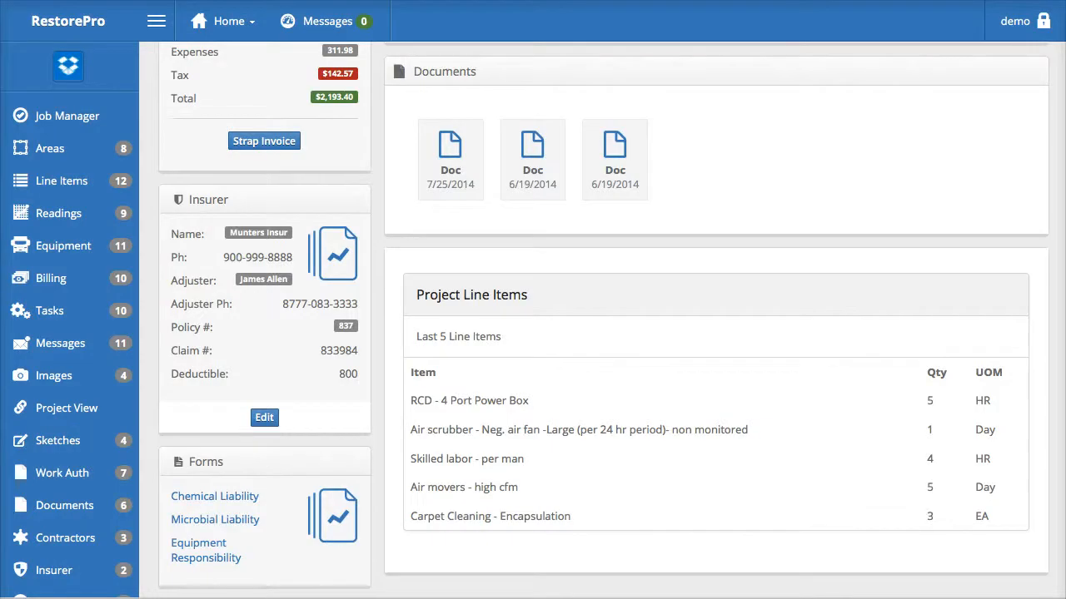
{"action": "scroll", "coordinate": [1029, 333], "scroll_direction": "up", "scroll_amount": 5}
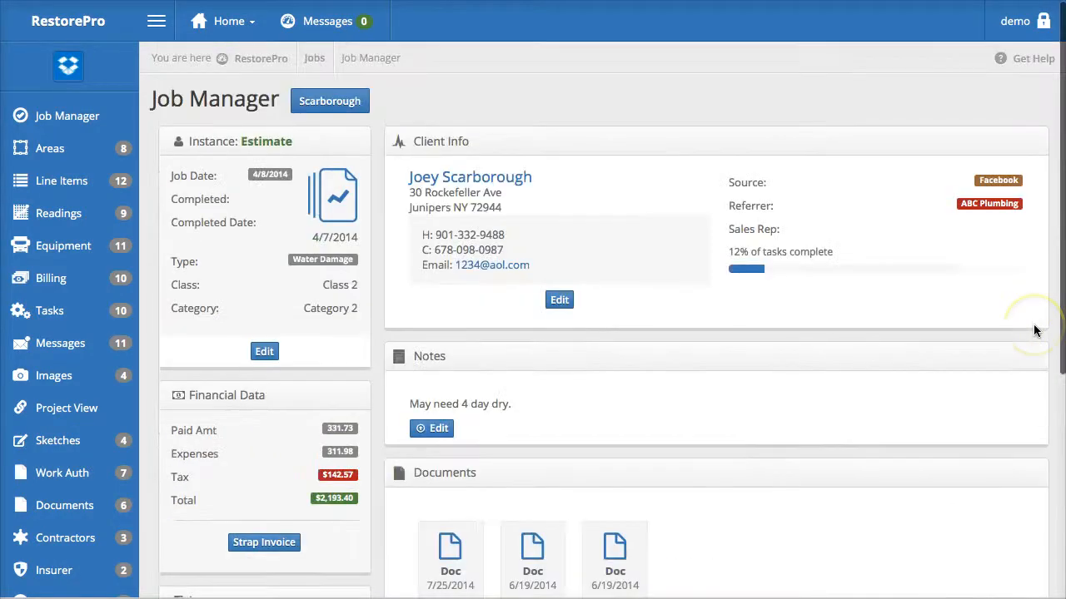
{"action": "scroll", "coordinate": [1035, 330], "scroll_direction": "down", "scroll_amount": 5}
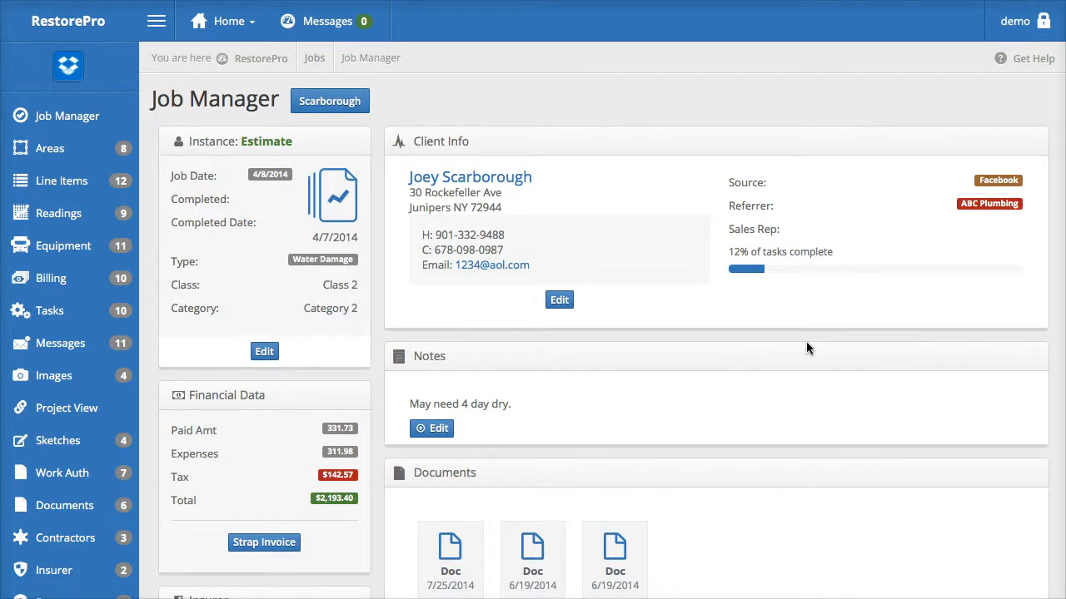
Step: Start a new project area named Main Rm with length 18, width 20 and height 8
{"action": "left_click", "coordinate": [93, 147]}
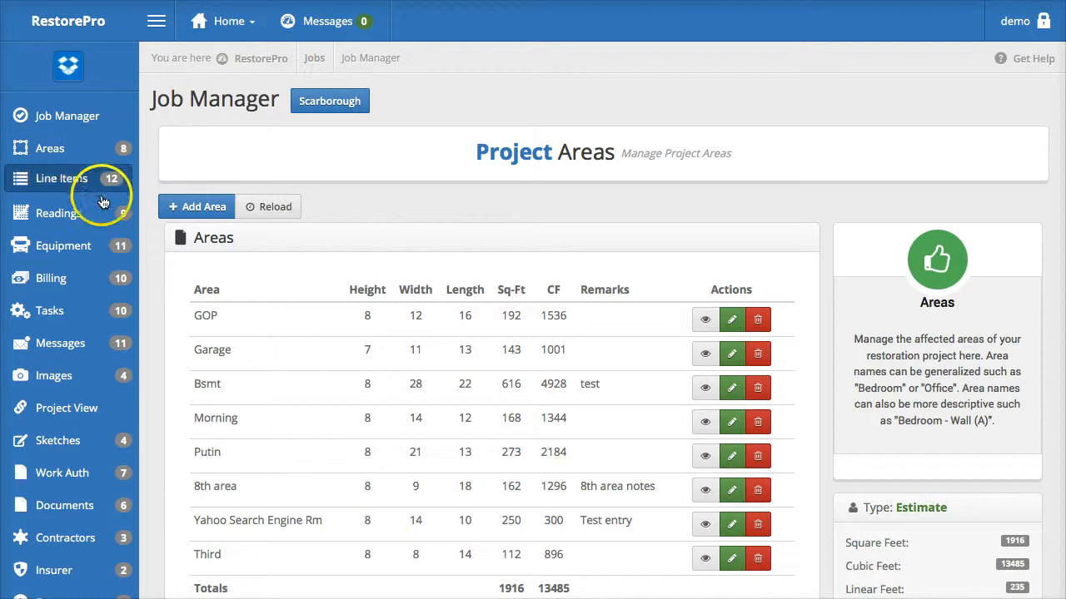
{"action": "left_click", "coordinate": [212, 212]}
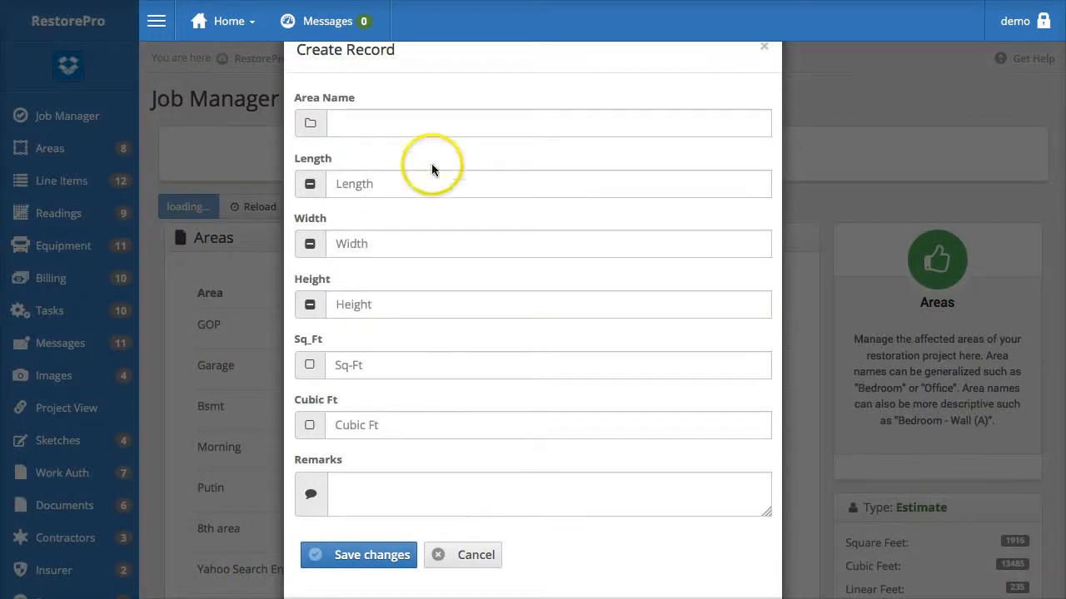
{"action": "left_click", "coordinate": [480, 122]}
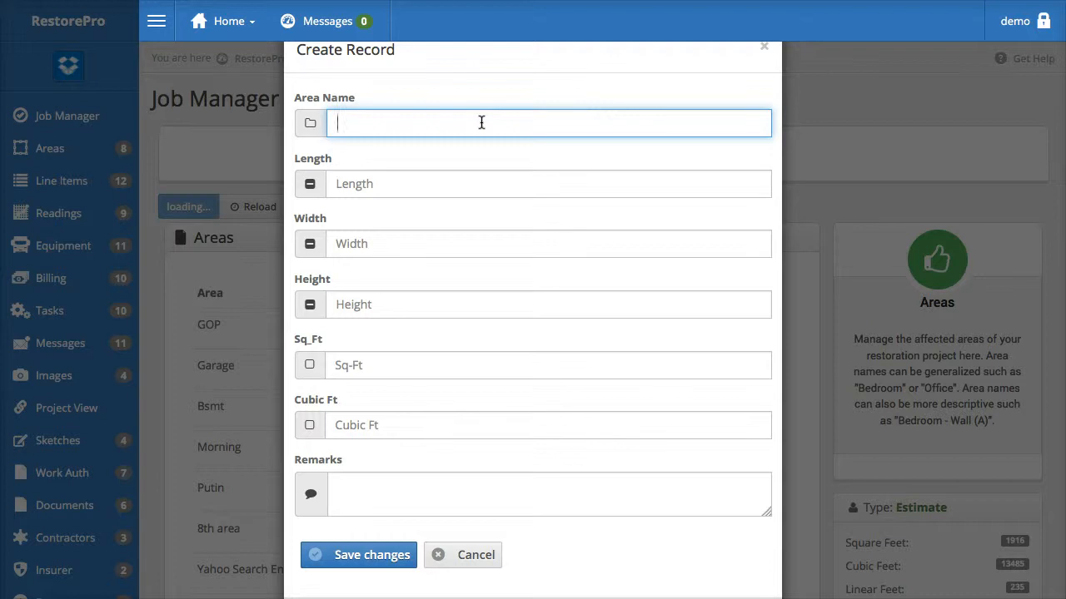
{"action": "type", "text": "Main Rm"}
{"action": "key", "text": "Tab"}
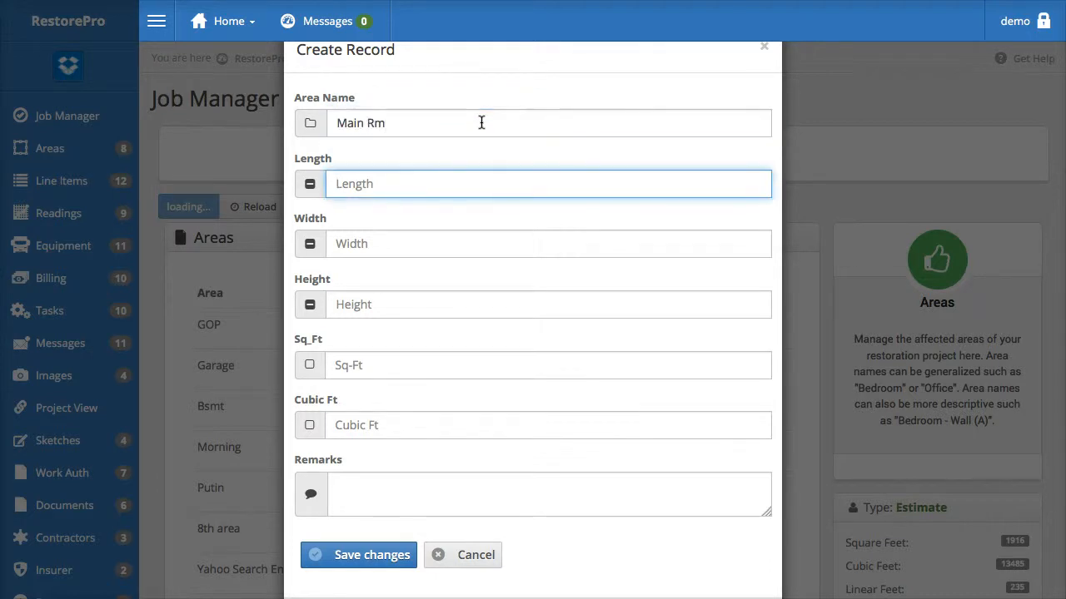
{"action": "type", "text": "18"}
{"action": "key", "text": "Tab"}
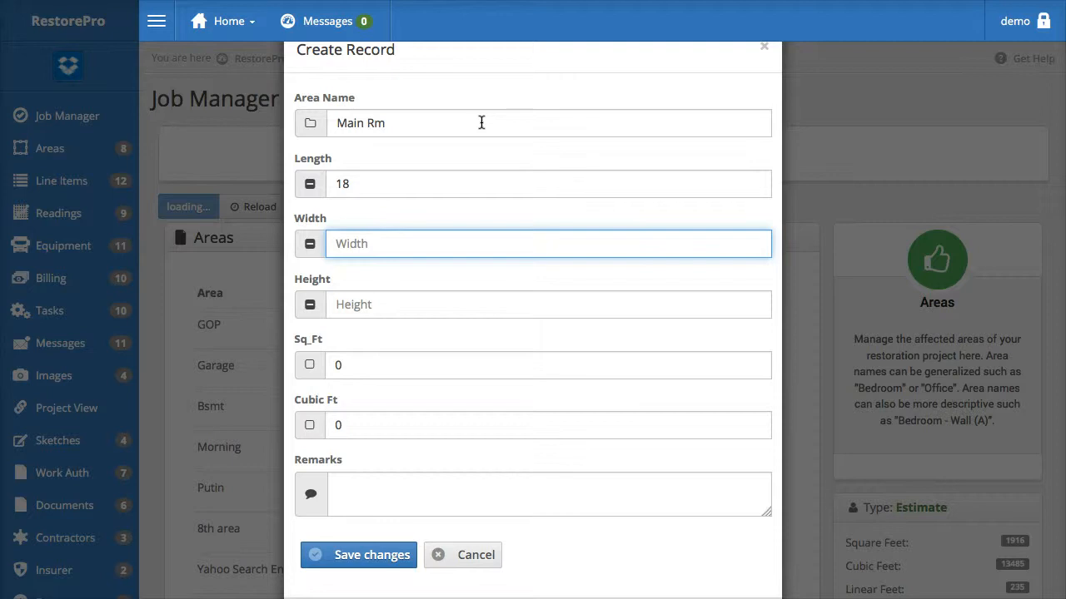
{"action": "type", "text": "20"}
{"action": "key", "text": "Tab"}
{"action": "type", "text": "8"}
{"action": "key", "text": "Tab"}
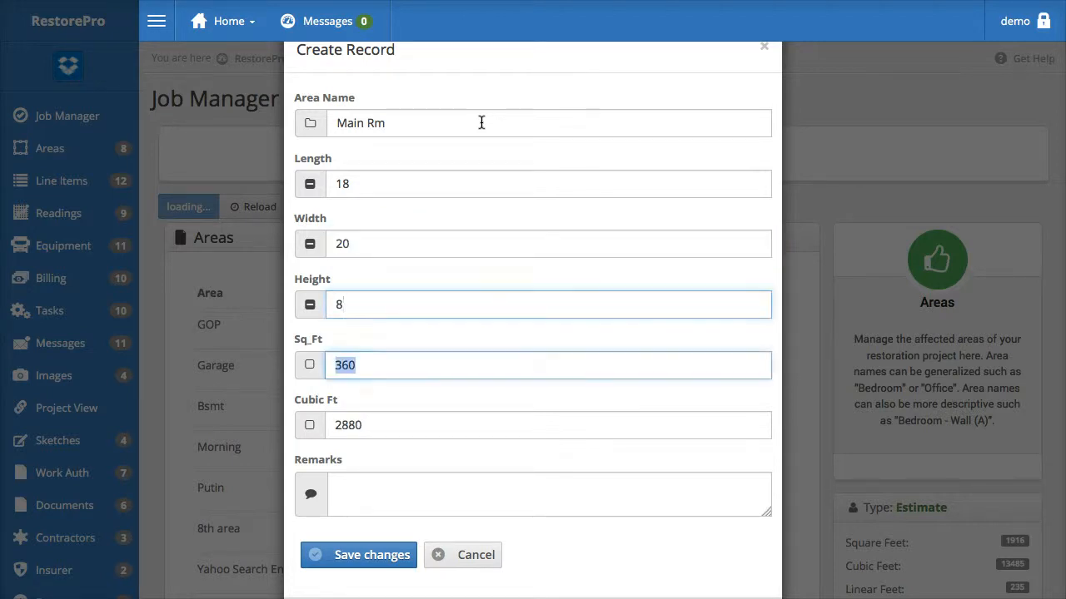
Step: Enter the remark "The walls are paneling." for the new area and save the record
{"action": "left_click", "coordinate": [461, 480]}
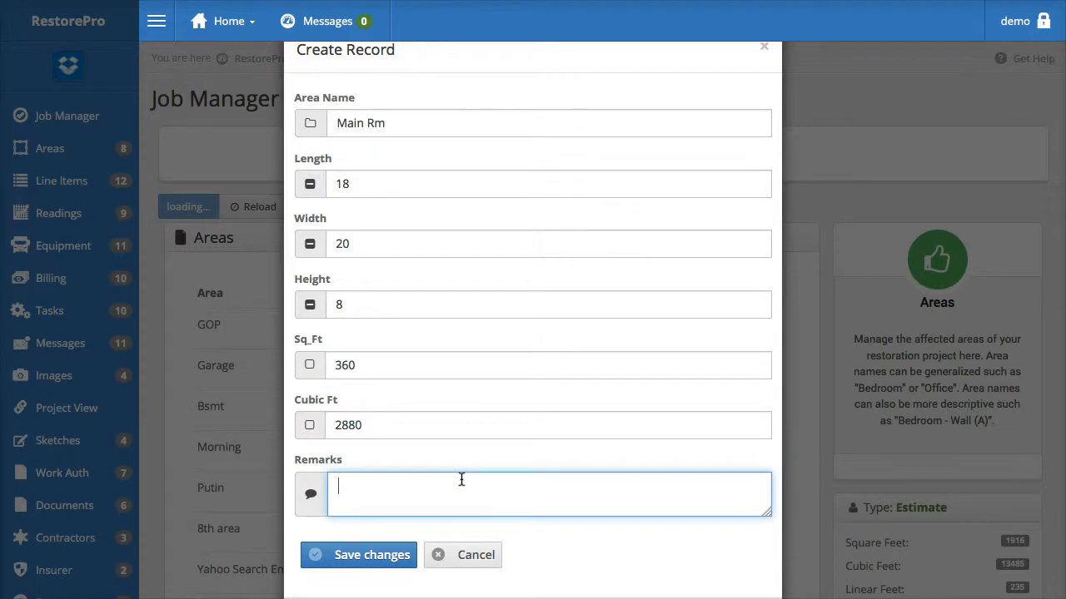
{"action": "type", "text": "The walls are panelin"}
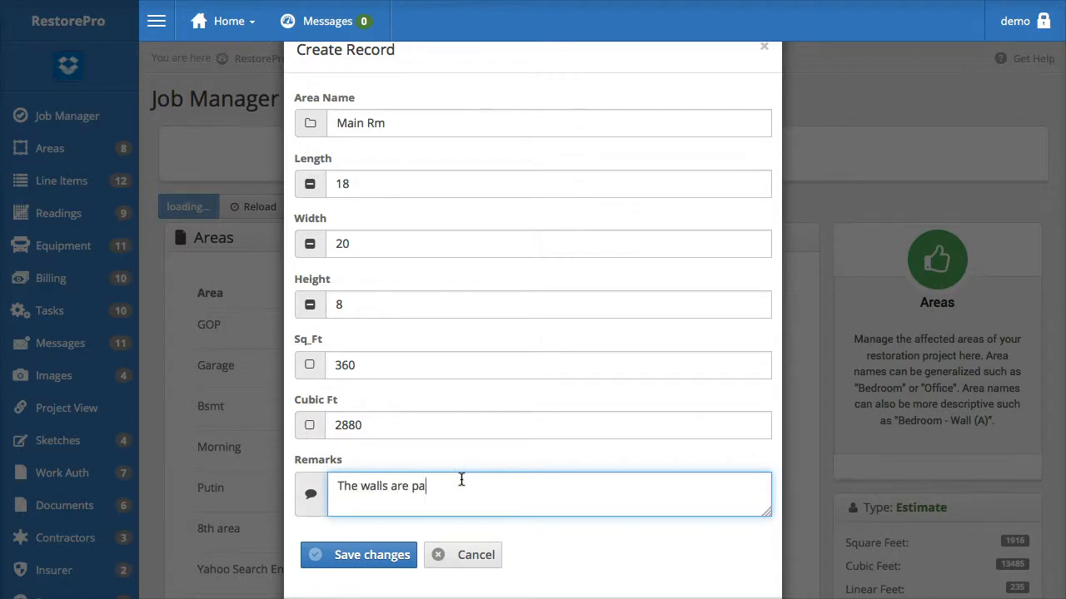
{"action": "type", "text": "g."}
{"action": "left_click", "coordinate": [388, 553]}
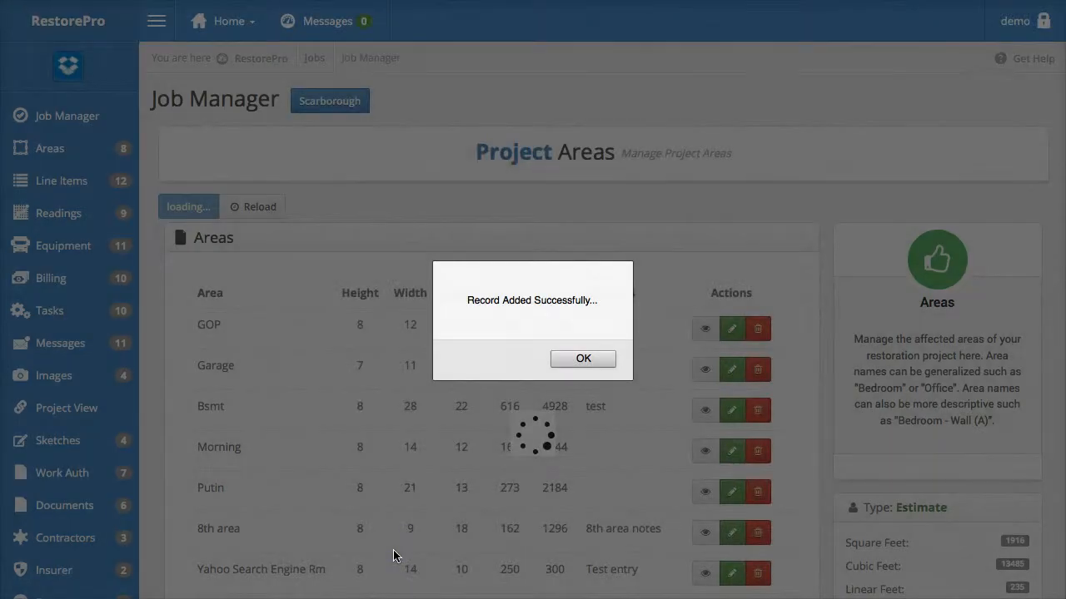
{"action": "left_click", "coordinate": [587, 359]}
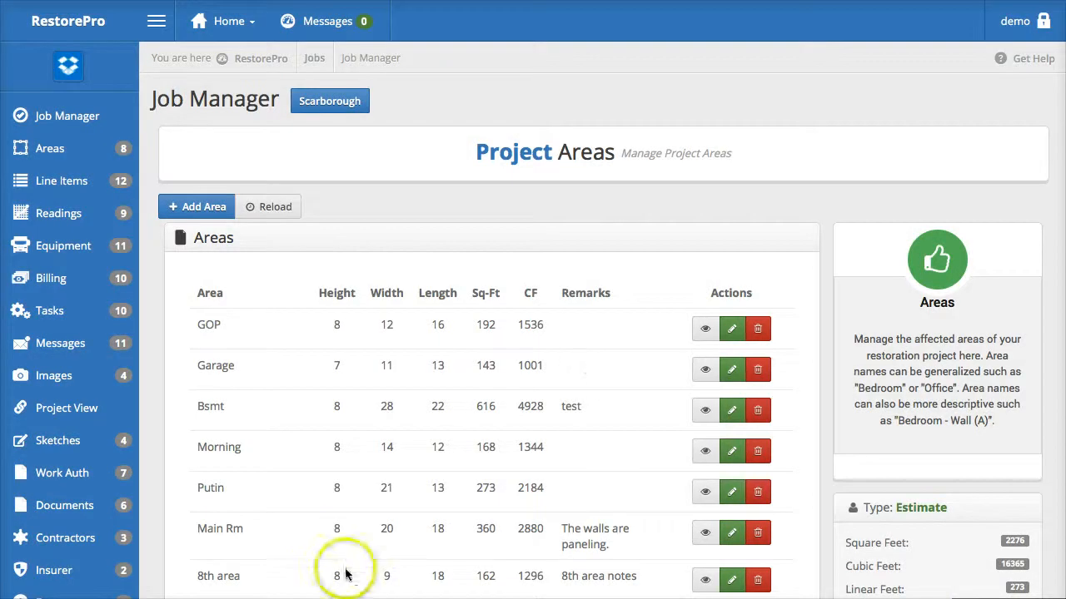
Step: Review the area totals, the pints-per-day and air mover figures, and the DH Capacity list of the project areas
{"action": "scroll", "coordinate": [491, 375], "scroll_direction": "down", "scroll_amount": 2}
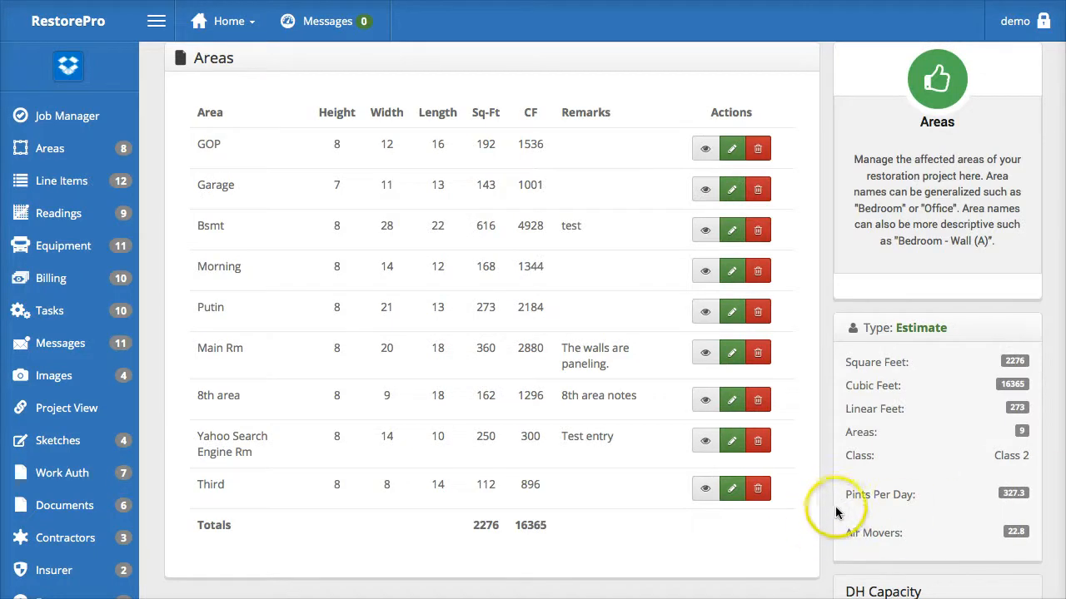
{"action": "scroll", "coordinate": [824, 503], "scroll_direction": "up", "scroll_amount": 1}
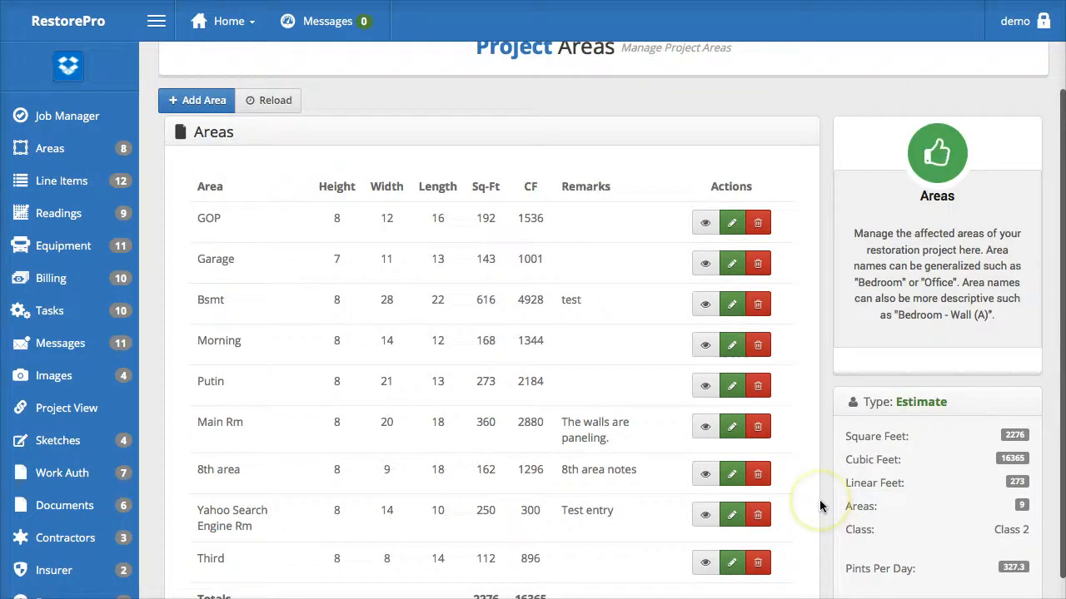
{"action": "scroll", "coordinate": [821, 505], "scroll_direction": "down", "scroll_amount": 1}
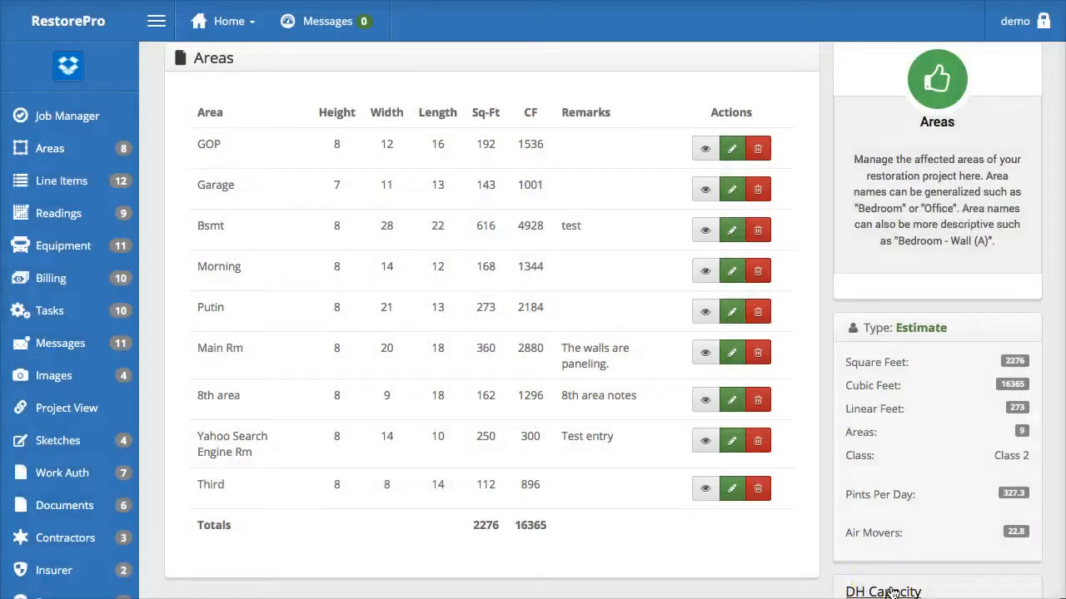
{"action": "scroll", "coordinate": [832, 563], "scroll_direction": "down", "scroll_amount": 5}
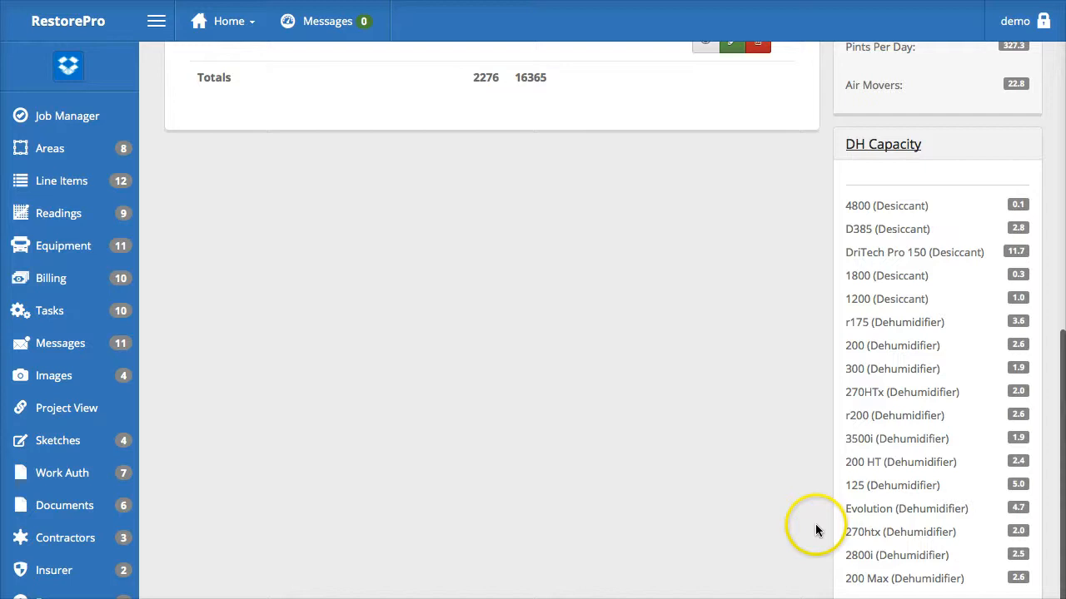
{"action": "scroll", "coordinate": [882, 148], "scroll_direction": "up", "scroll_amount": 5}
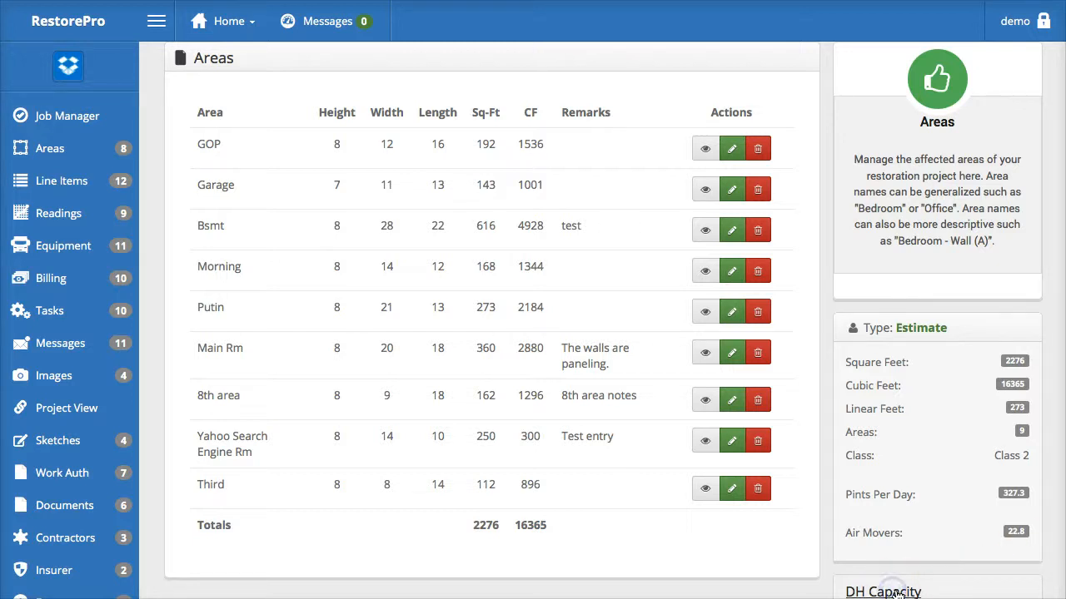
{"action": "scroll", "coordinate": [1047, 515], "scroll_direction": "down", "scroll_amount": 5}
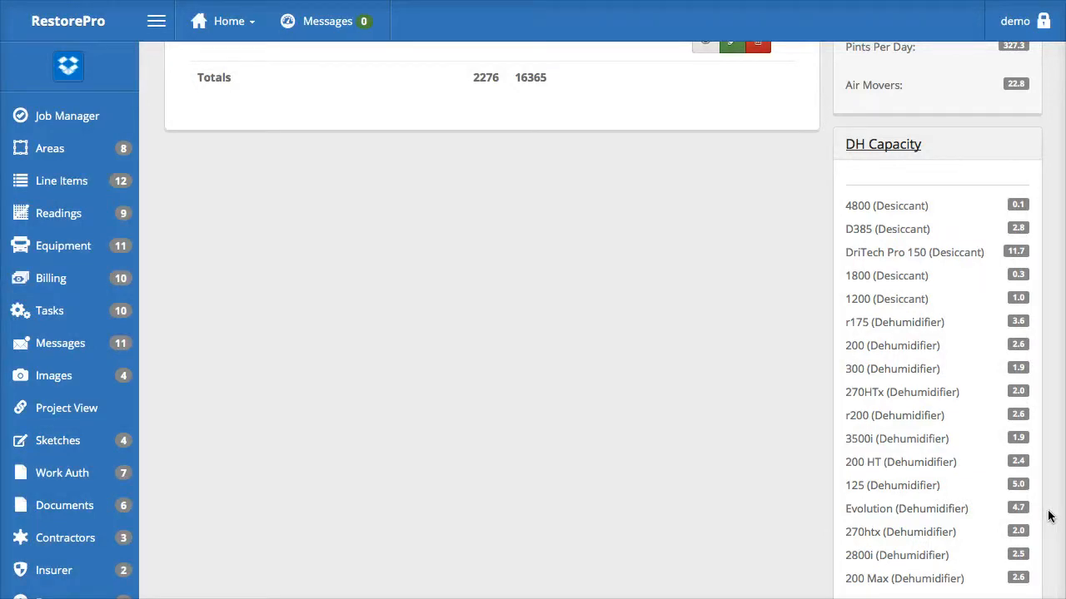
Step: Examine the DH Capacity list again and return to the start of the project areas page
{"action": "left_click", "coordinate": [733, 578]}
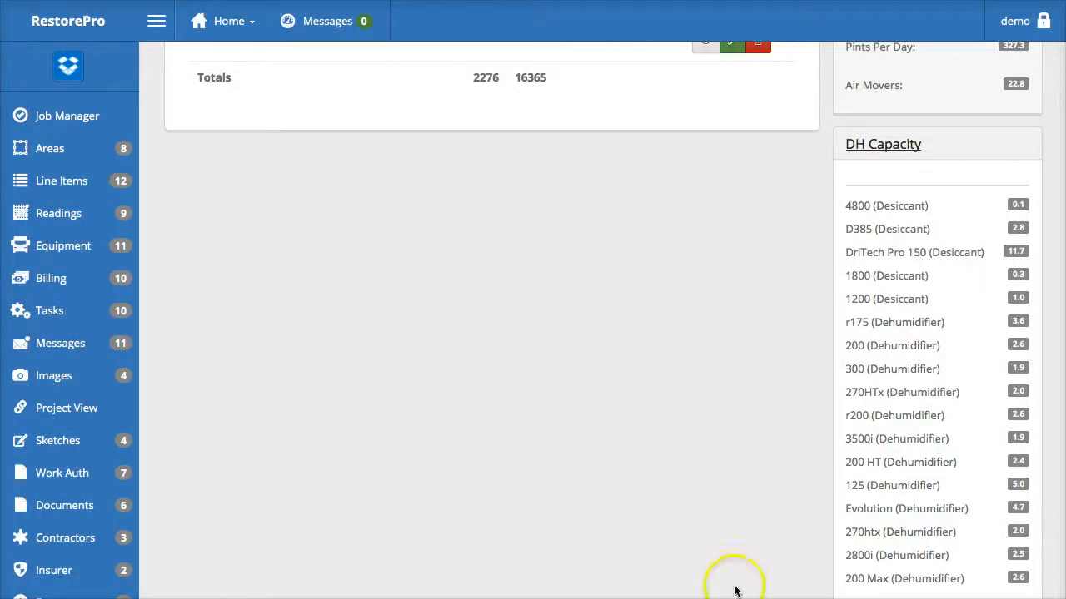
{"action": "left_click", "coordinate": [909, 140]}
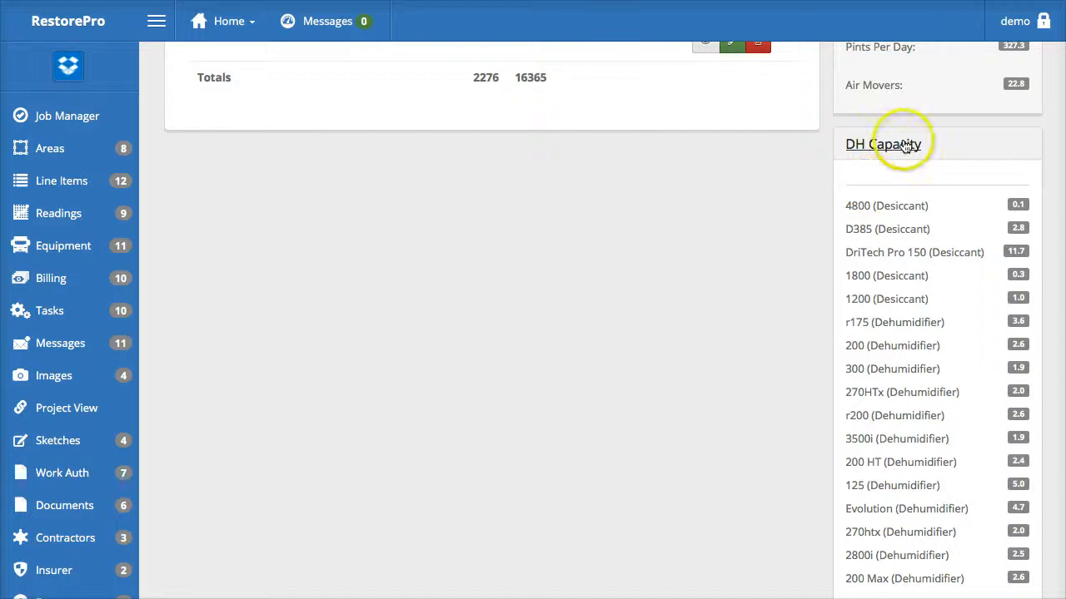
{"action": "scroll", "coordinate": [915, 333], "scroll_direction": "up", "scroll_amount": 5}
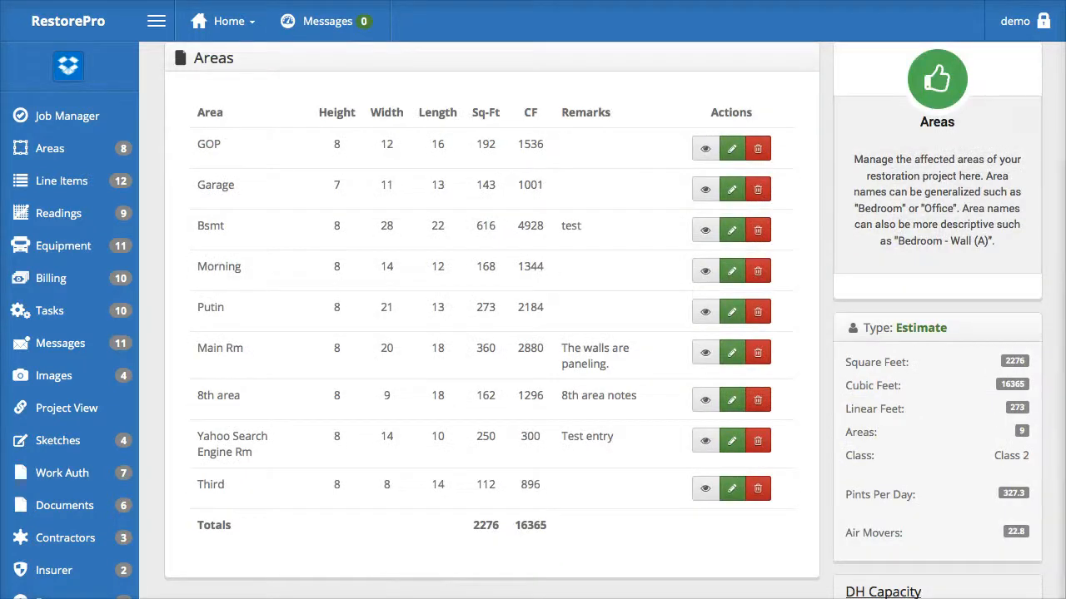
{"action": "scroll", "coordinate": [532, 333], "scroll_direction": "up", "scroll_amount": 2}
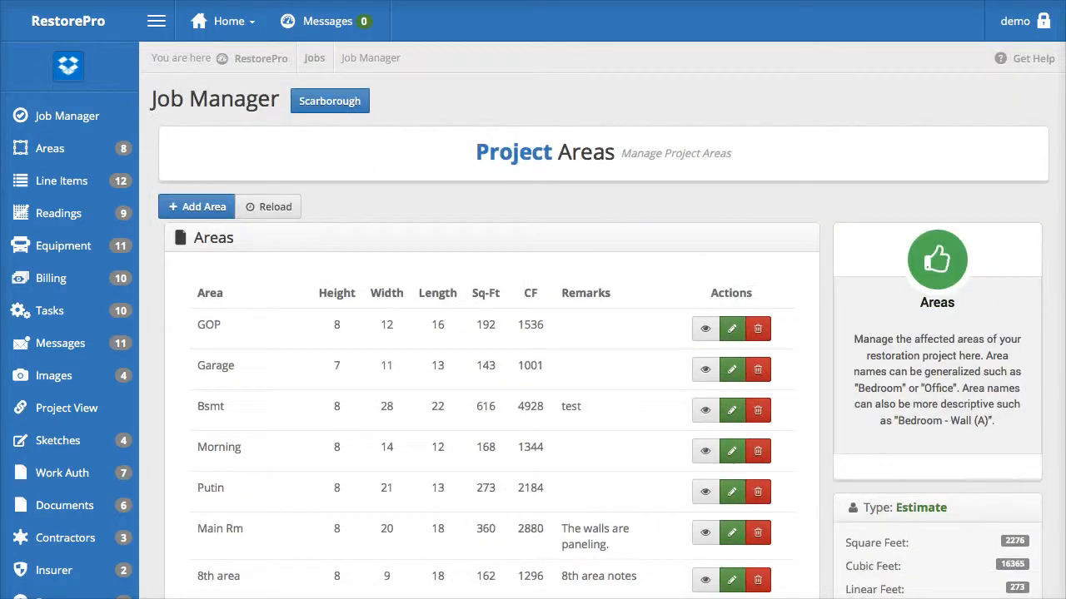
Step: Open the project's line items and filter the master list to the Removal category
{"action": "left_click", "coordinate": [79, 181]}
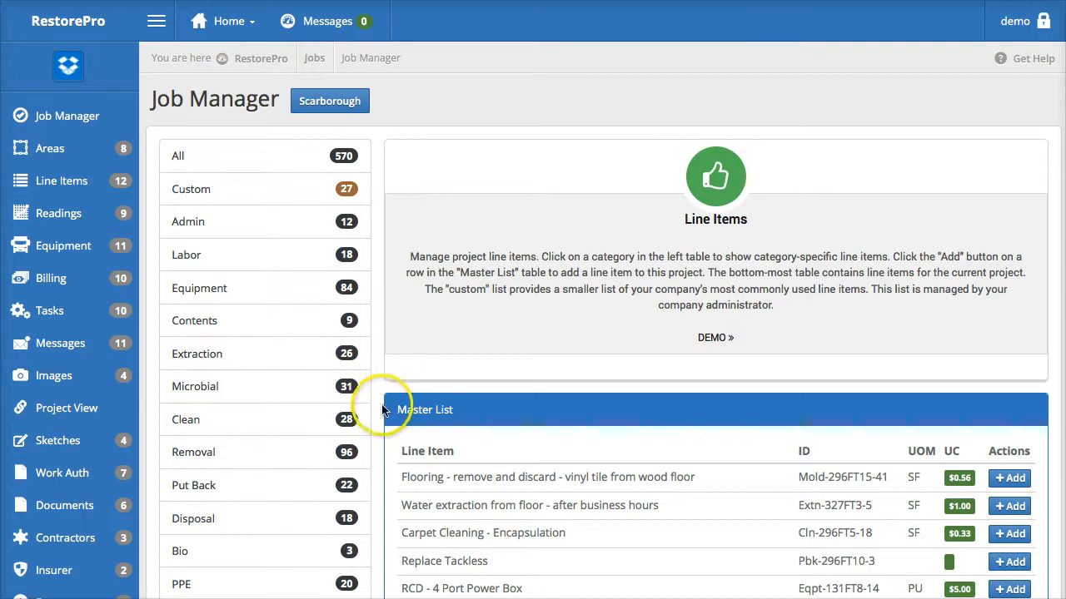
{"action": "scroll", "coordinate": [379, 414], "scroll_direction": "down", "scroll_amount": 4}
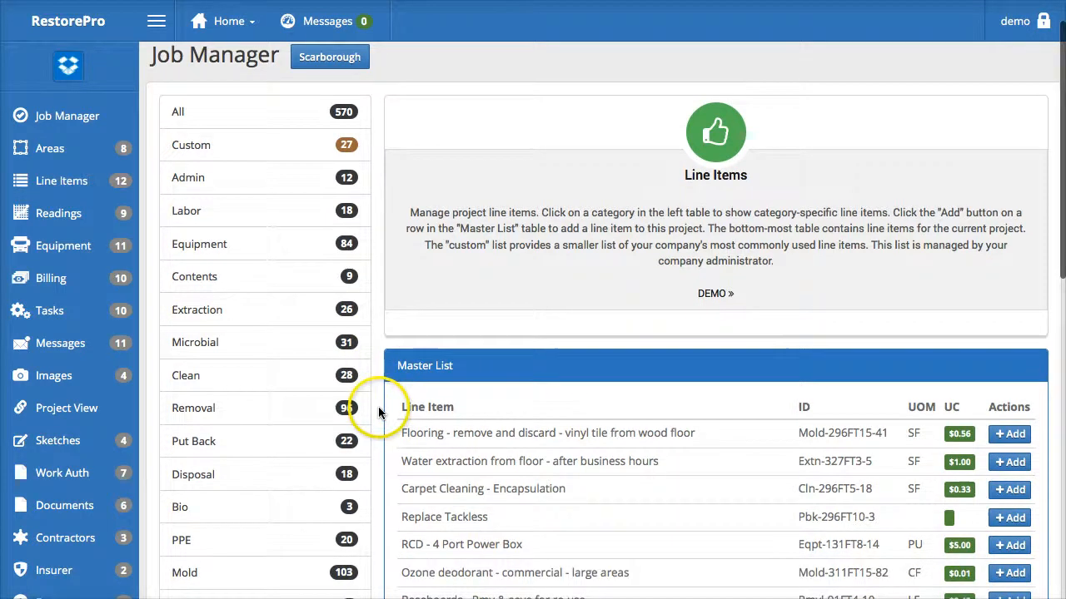
{"action": "scroll", "coordinate": [374, 410], "scroll_direction": "down", "scroll_amount": 1}
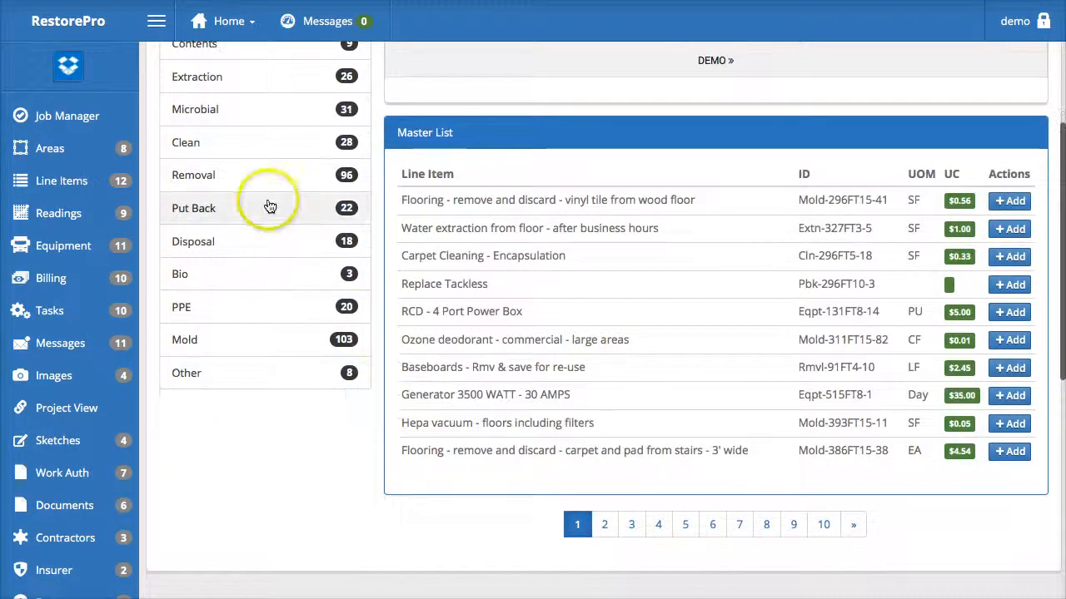
{"action": "left_click", "coordinate": [267, 173]}
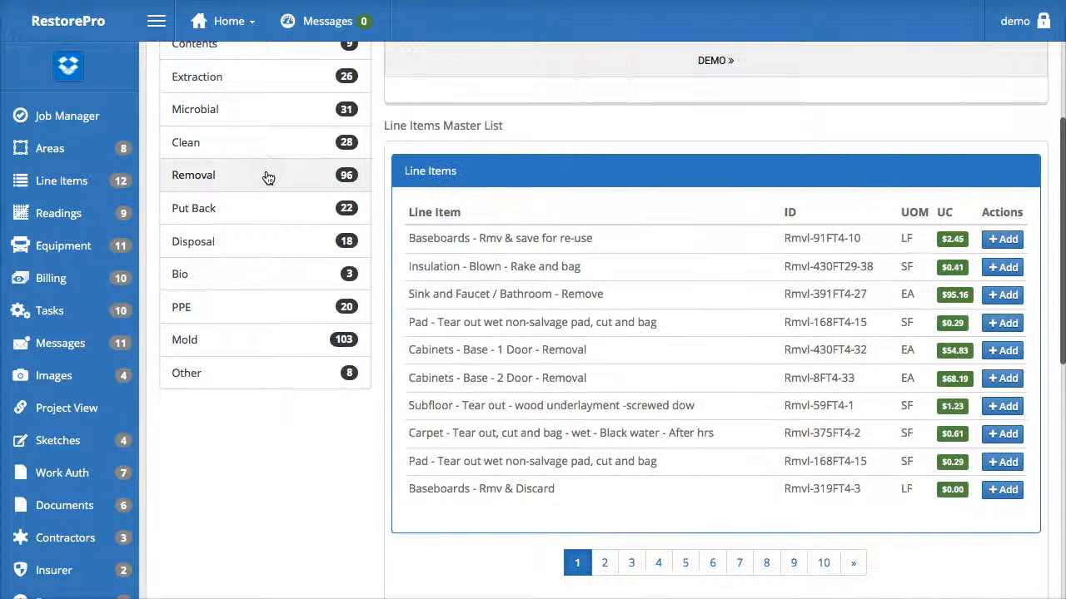
{"action": "scroll", "coordinate": [379, 404], "scroll_direction": "down", "scroll_amount": 2}
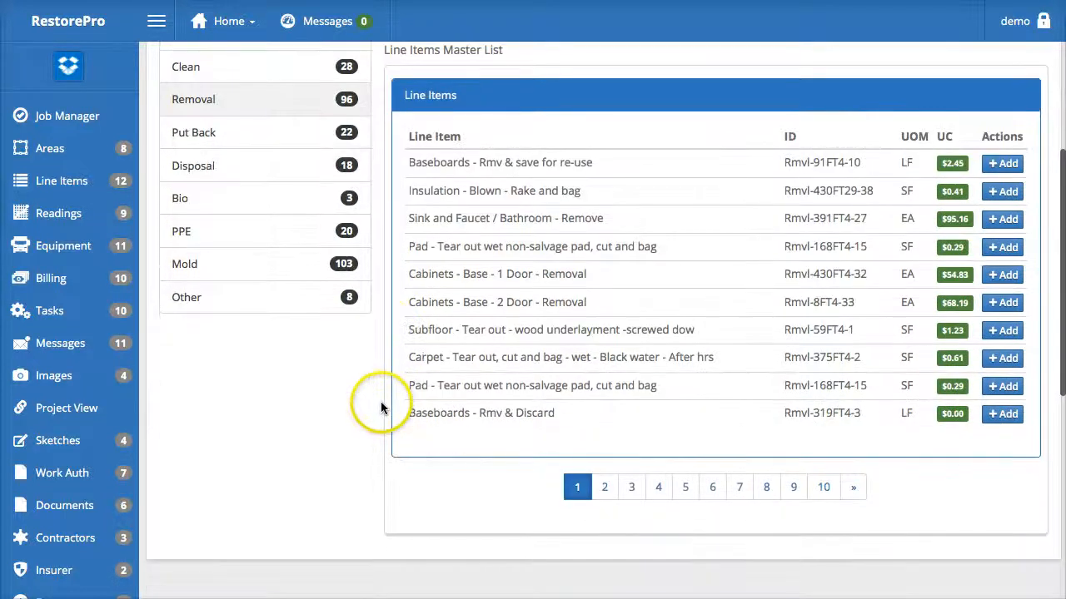
Step: Page through the Removal line items as far as page 4 and return to page 1
{"action": "left_click", "coordinate": [854, 490]}
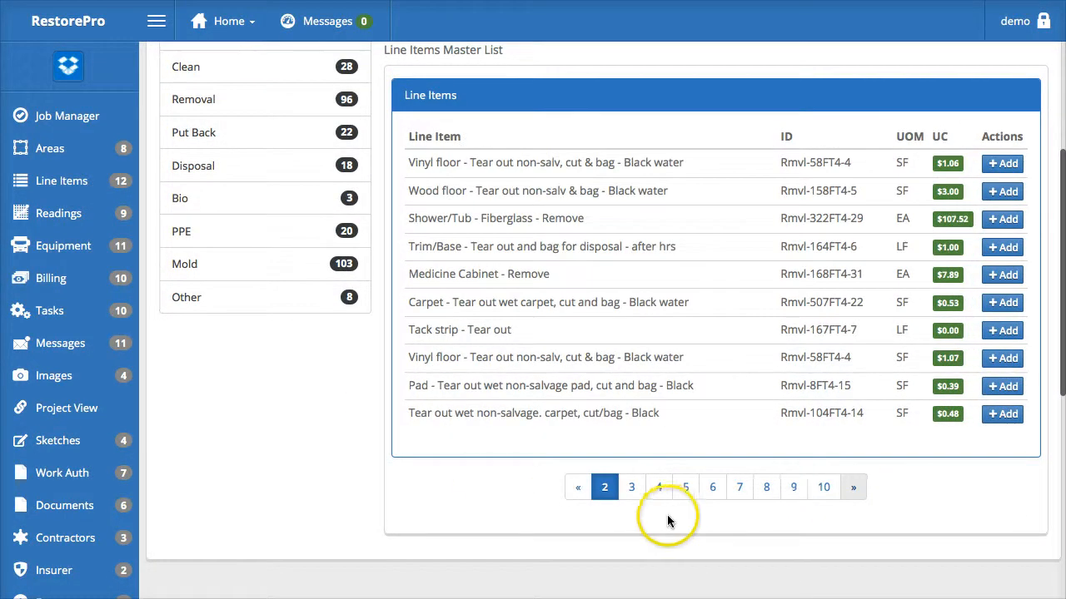
{"action": "left_click", "coordinate": [854, 488]}
{"action": "left_click", "coordinate": [838, 490]}
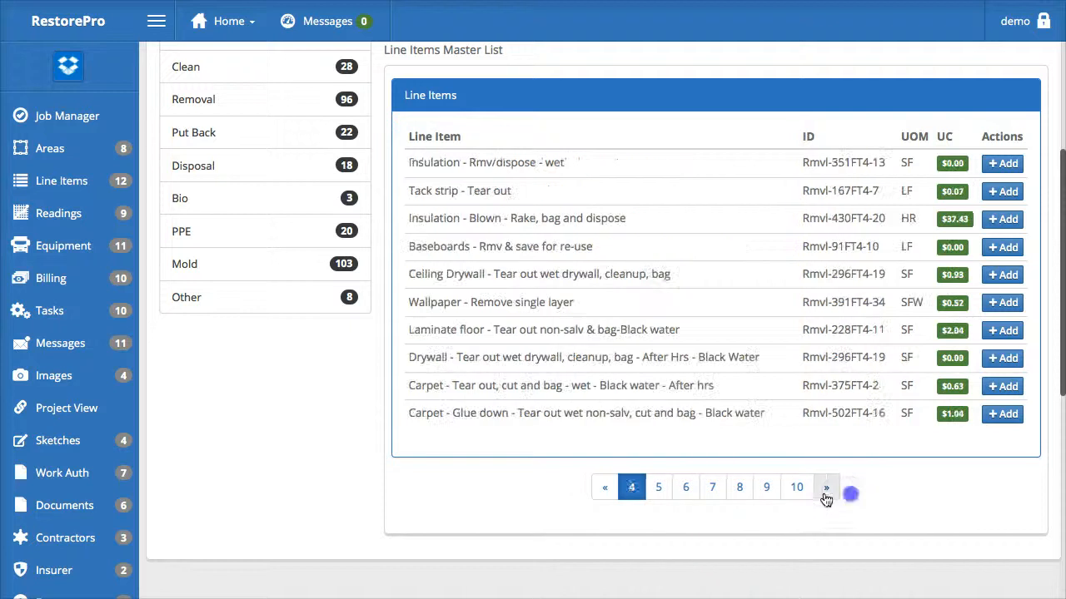
{"action": "left_click", "coordinate": [602, 493]}
{"action": "left_click", "coordinate": [585, 495]}
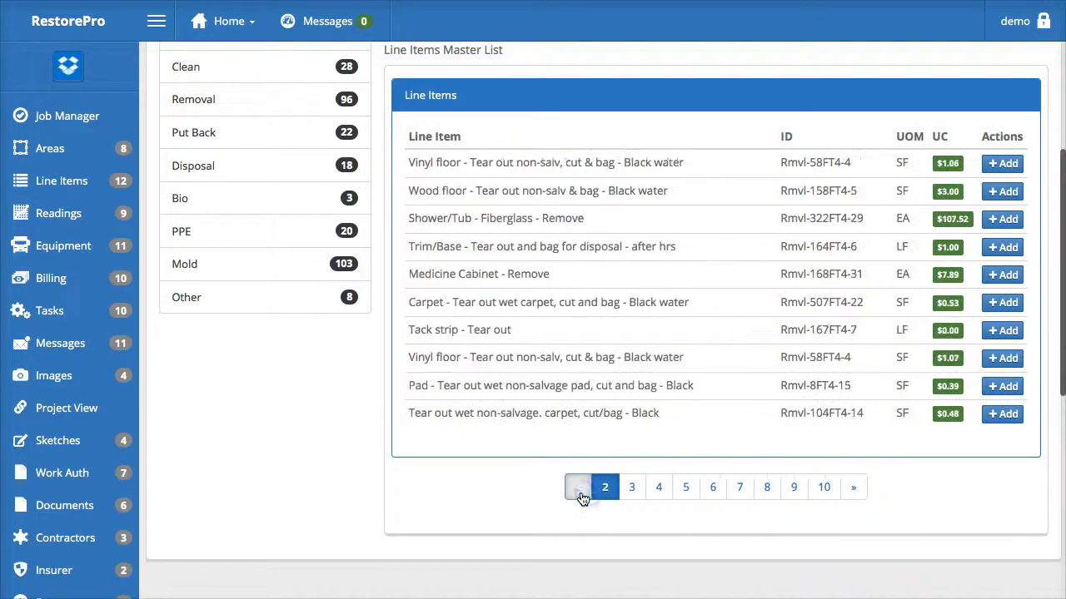
{"action": "left_click", "coordinate": [582, 495]}
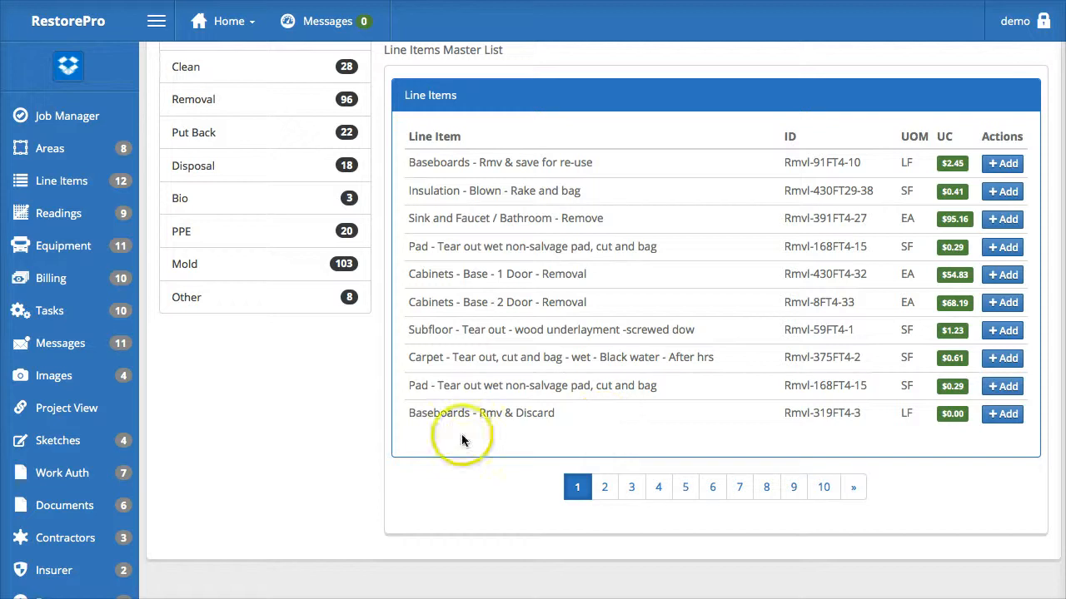
Step: Switch the line items master list to the Custom category and look over its entries
{"action": "scroll", "coordinate": [383, 418], "scroll_direction": "up", "scroll_amount": 3}
{"action": "scroll", "coordinate": [385, 419], "scroll_direction": "up", "scroll_amount": 3}
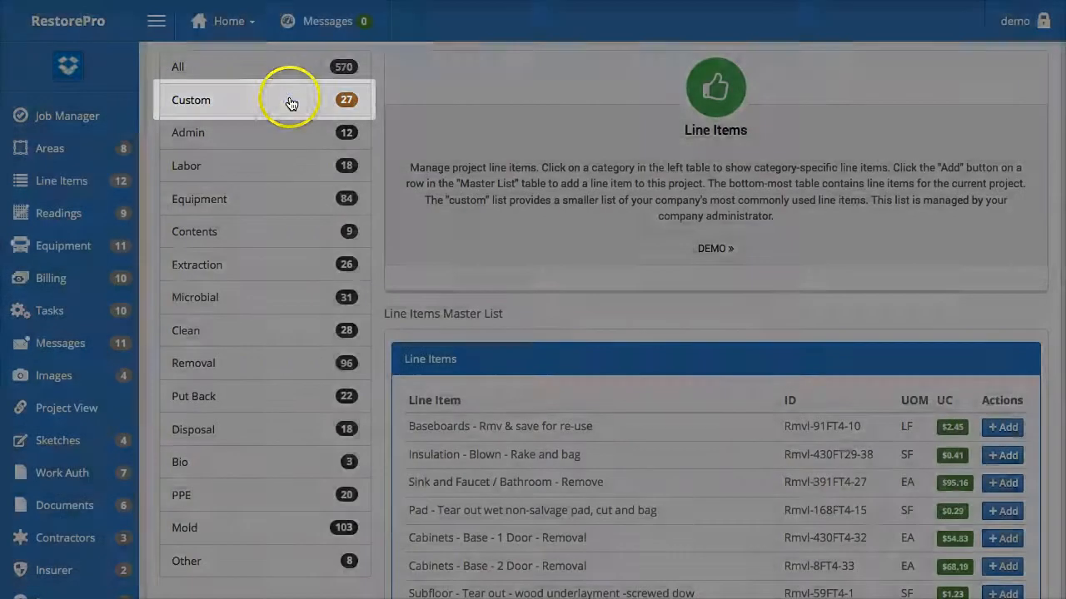
{"action": "left_click", "coordinate": [290, 102]}
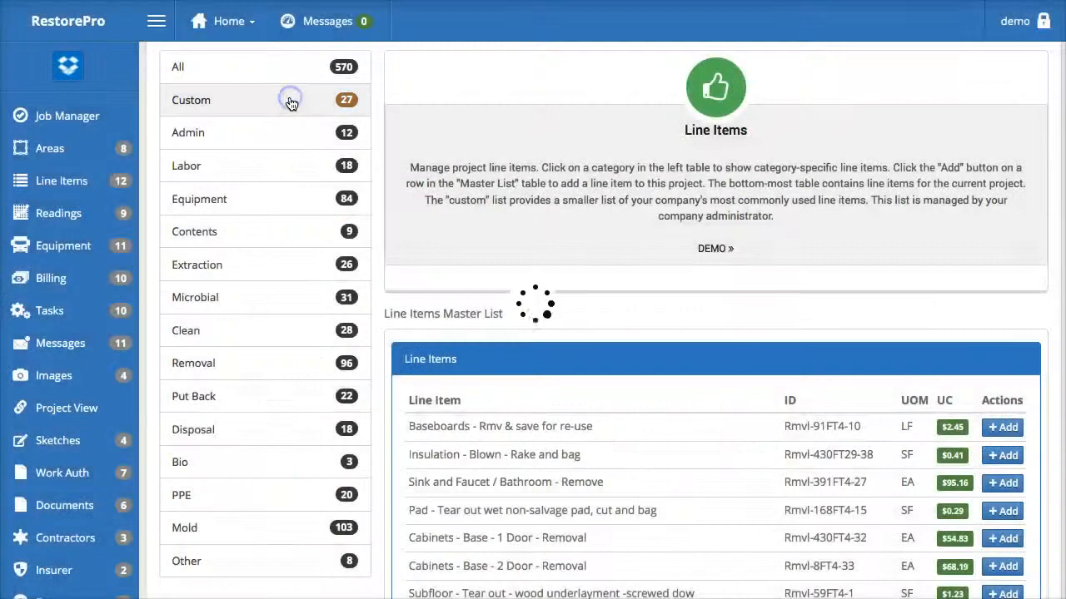
{"action": "scroll", "coordinate": [383, 312], "scroll_direction": "down", "scroll_amount": 5}
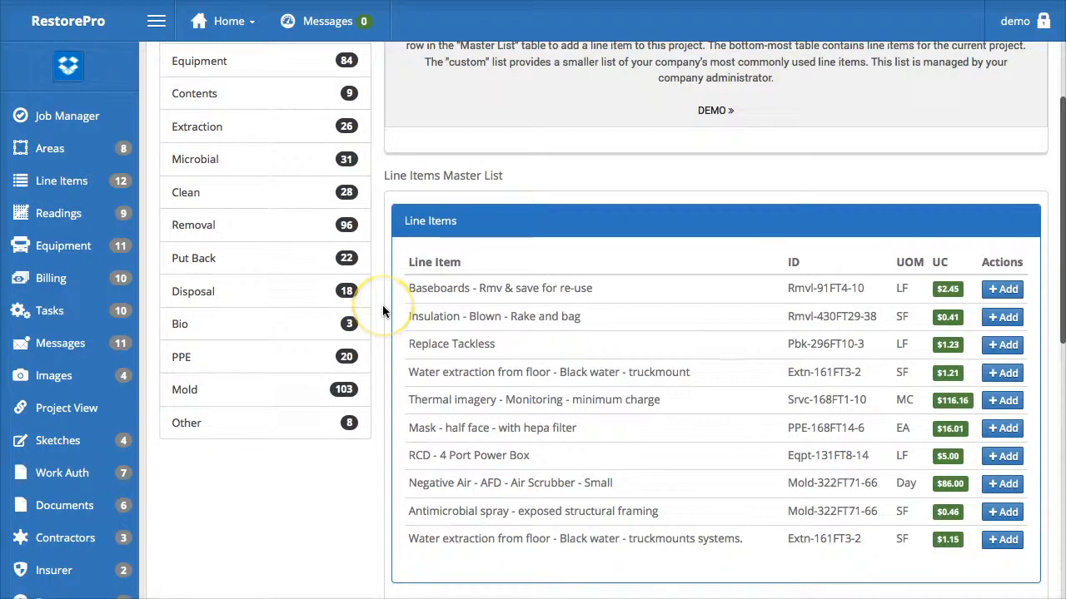
{"action": "scroll", "coordinate": [383, 312], "scroll_direction": "up", "scroll_amount": 1}
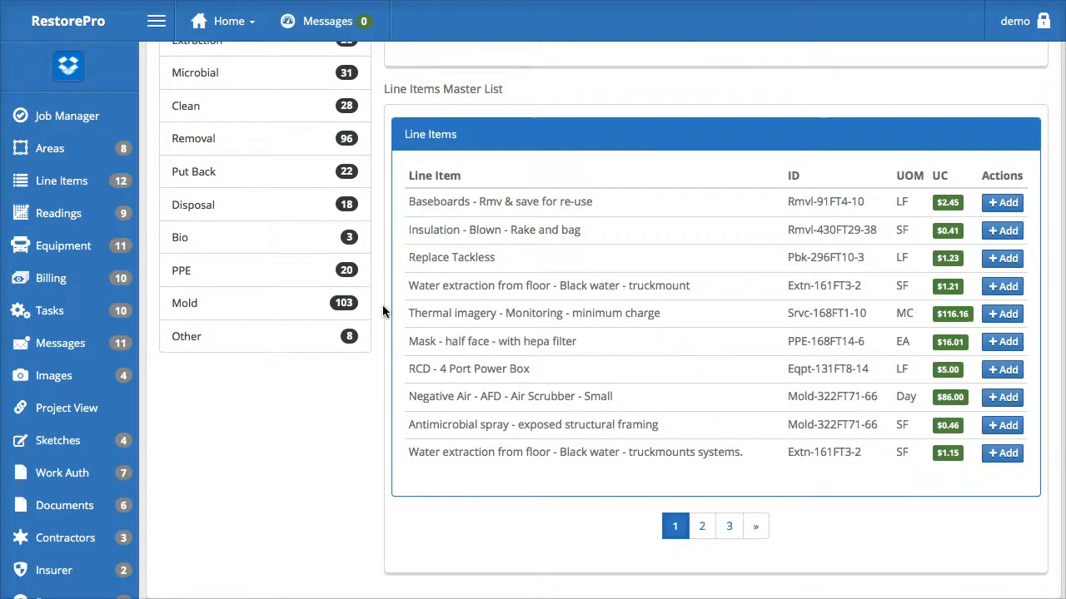
{"action": "scroll", "coordinate": [608, 450], "scroll_direction": "down", "scroll_amount": 1}
Step: Page through the Custom line items to page 3 and back, and briefly browse the full master list's pages
{"action": "left_click", "coordinate": [756, 455]}
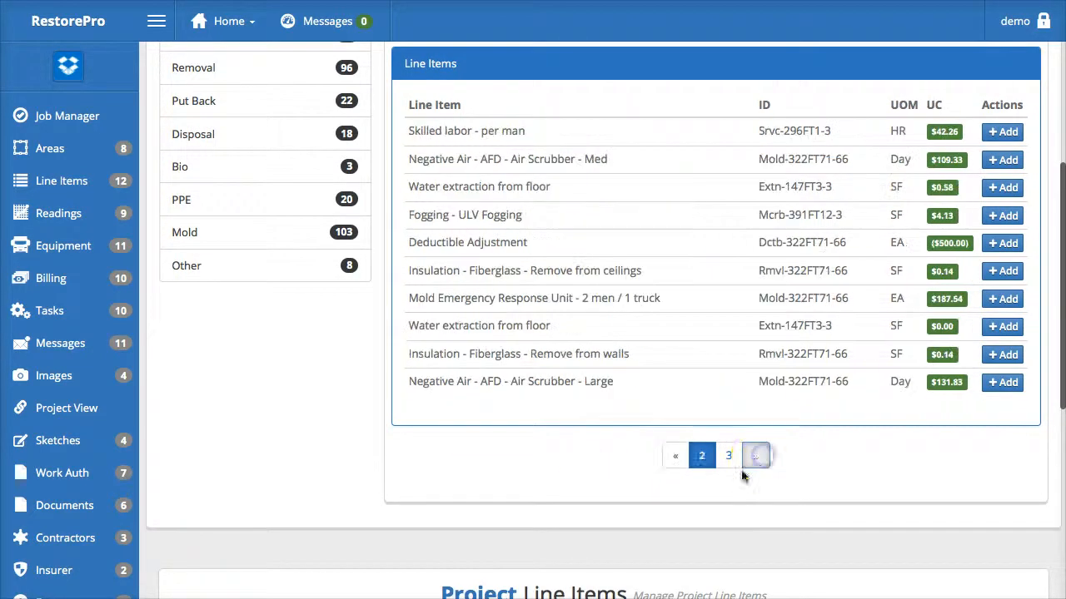
{"action": "left_click", "coordinate": [755, 456]}
{"action": "left_click", "coordinate": [694, 373]}
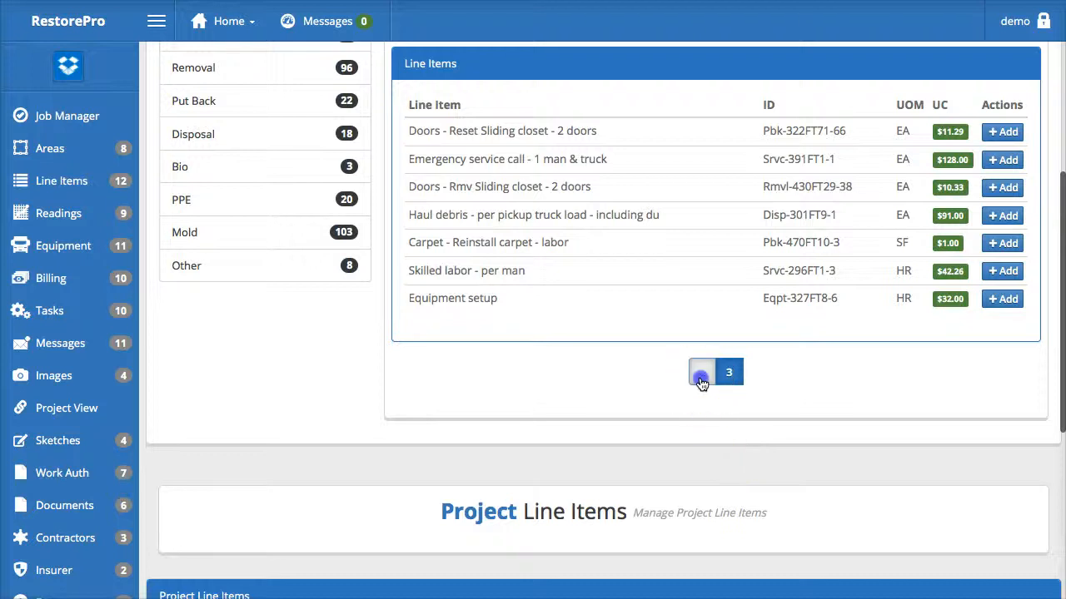
{"action": "left_click", "coordinate": [676, 457]}
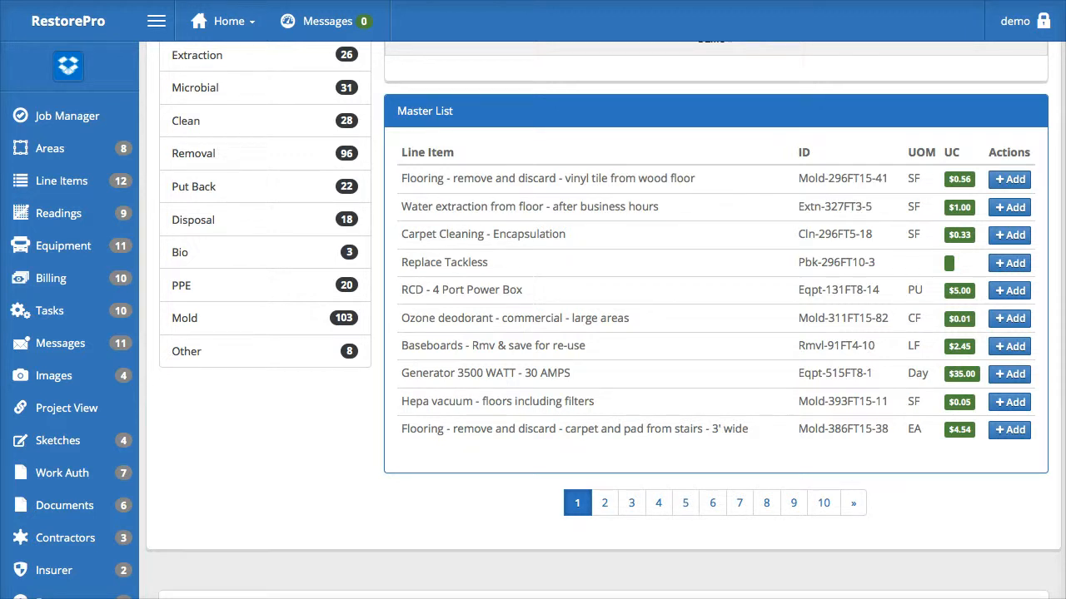
{"action": "left_click", "coordinate": [851, 512]}
{"action": "left_click", "coordinate": [560, 508]}
Step: Start a project line item from RCD - 4 Port Power Box and rename it RCD - 4 Port Power Box Metallic
{"action": "left_click", "coordinate": [1010, 292]}
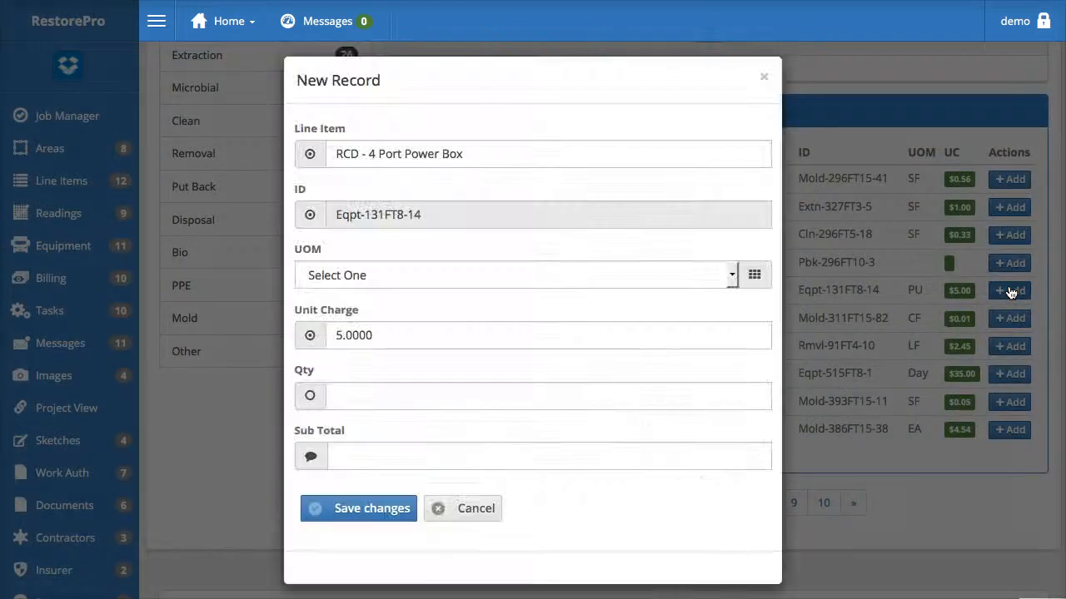
{"action": "left_click", "coordinate": [567, 155]}
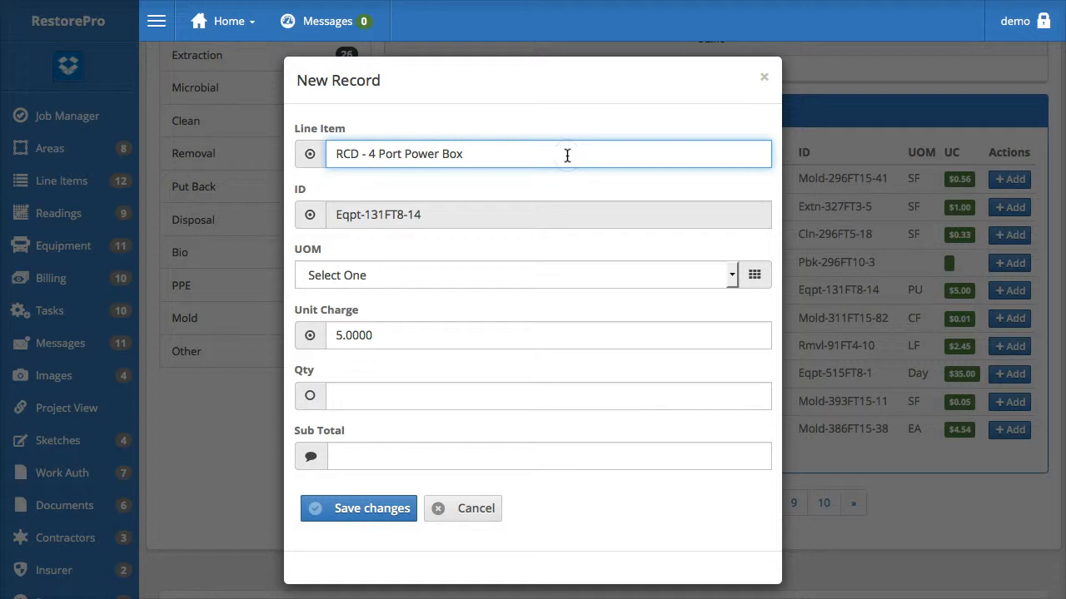
{"action": "type", "text": "Metallic"}
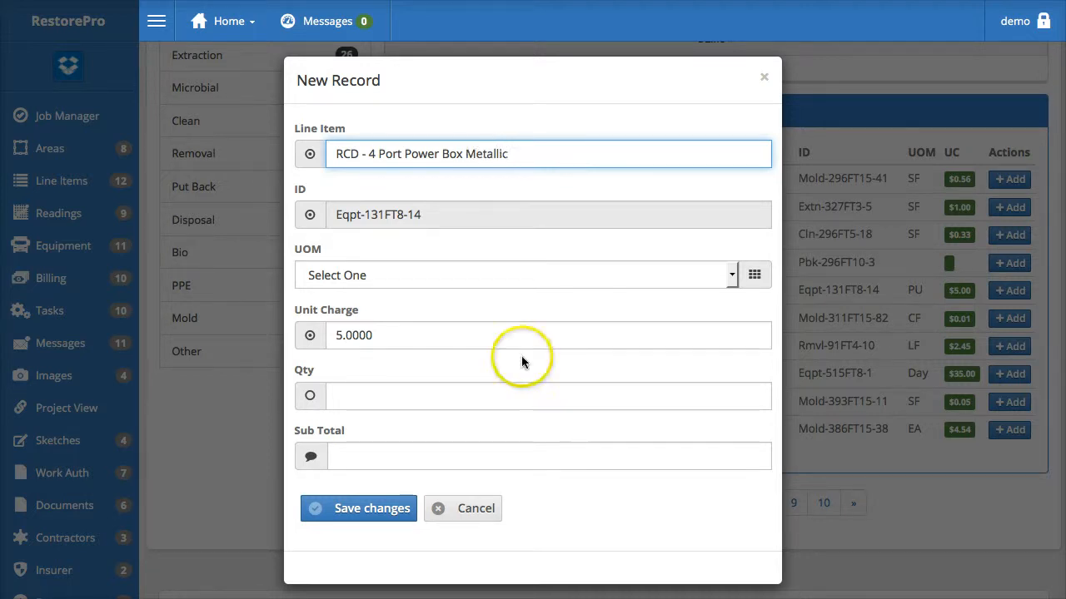
Step: Set the new line item's UOM to EA and quantity to 3, and save the record
{"action": "left_click", "coordinate": [569, 281]}
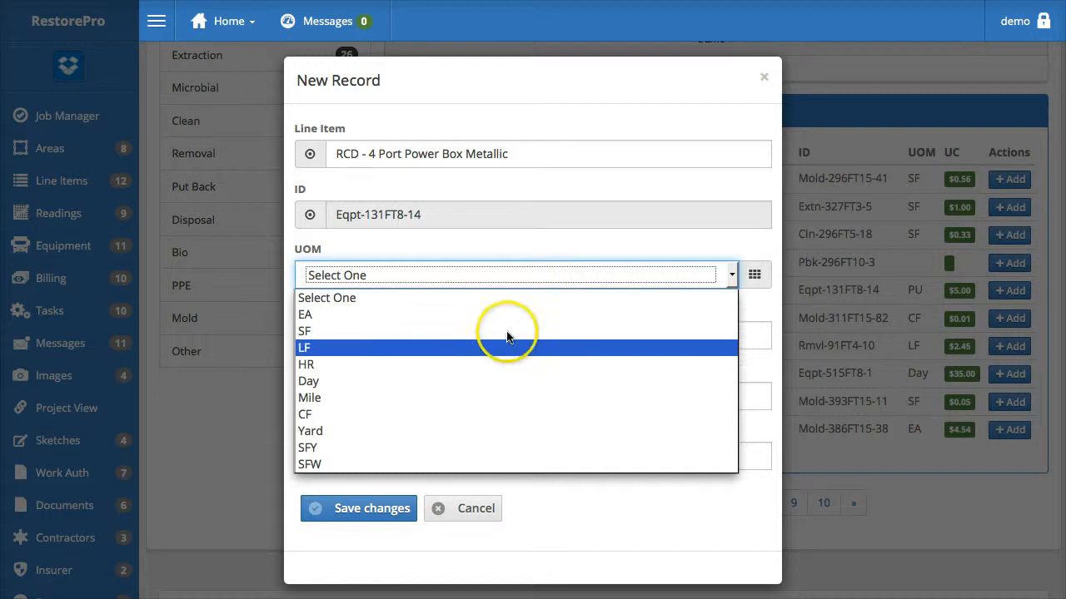
{"action": "left_click", "coordinate": [440, 330]}
{"action": "left_click", "coordinate": [537, 276]}
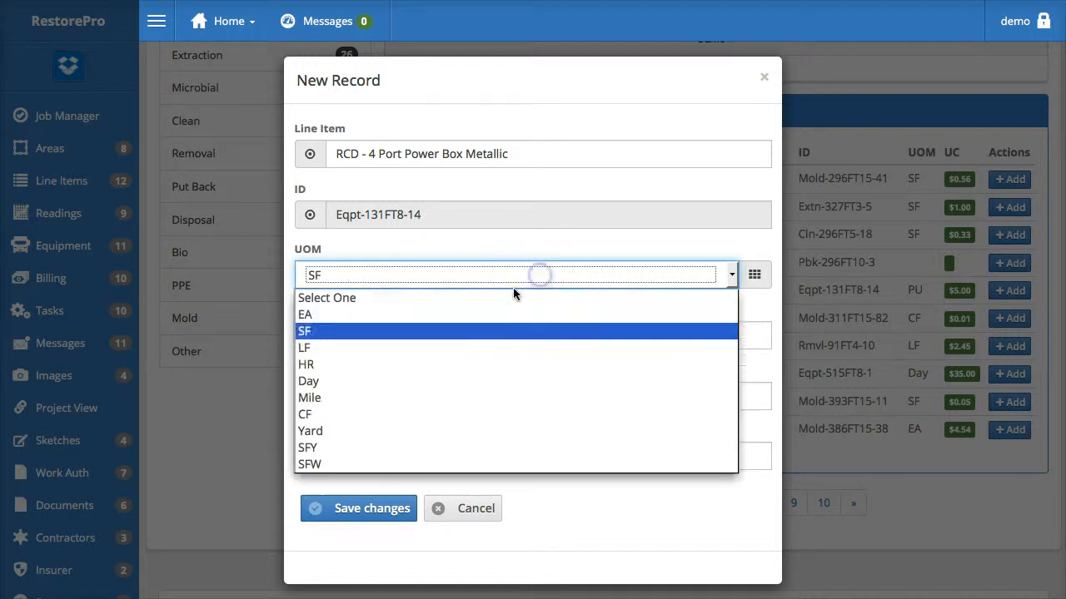
{"action": "left_click", "coordinate": [509, 312]}
{"action": "left_click", "coordinate": [483, 392]}
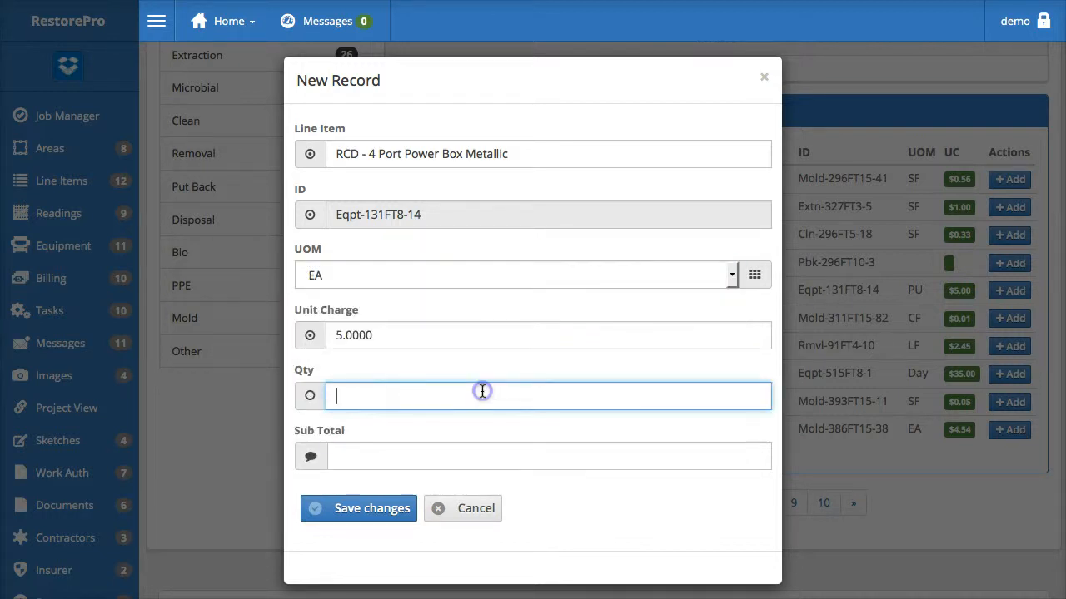
{"action": "type", "text": "3"}
{"action": "key", "text": "Tab"}
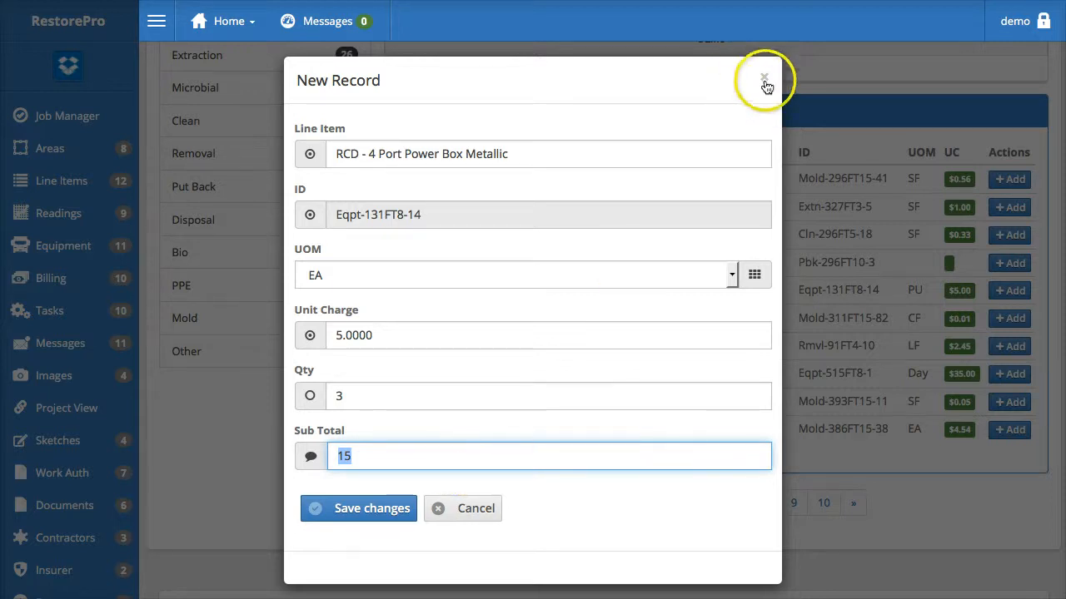
{"action": "left_click", "coordinate": [378, 498]}
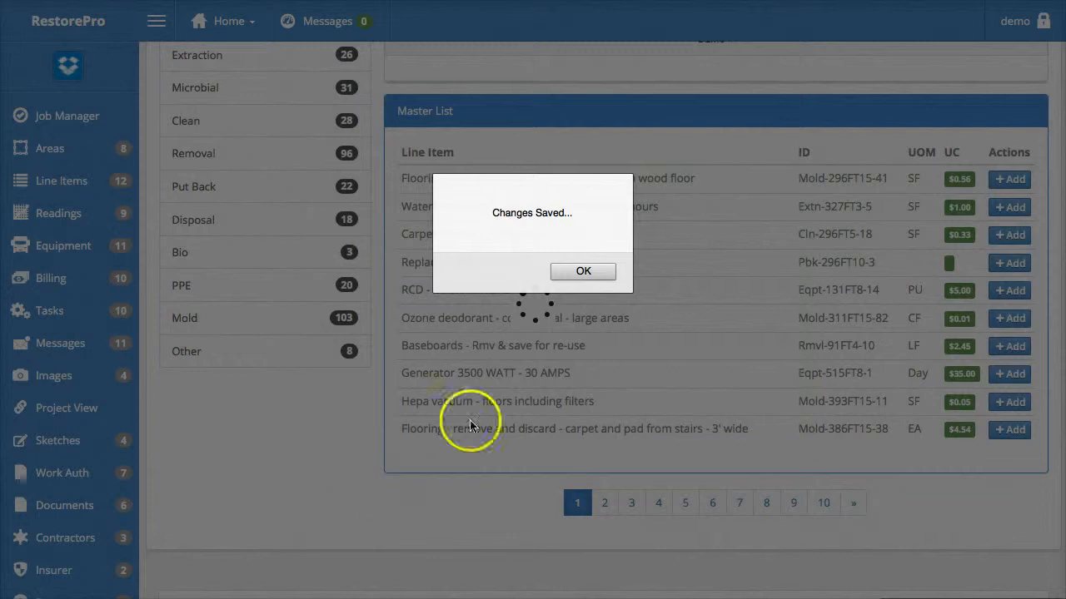
{"action": "left_click", "coordinate": [578, 280]}
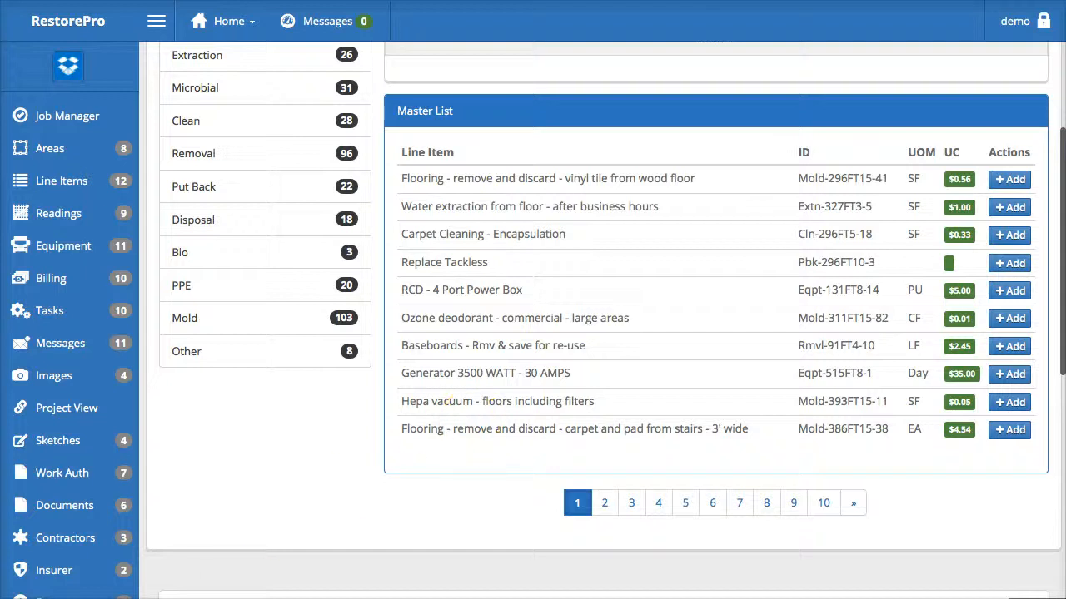
Step: Review the Project Line Items table with its quantities, subtotals and total
{"action": "scroll", "coordinate": [605, 320], "scroll_direction": "down", "scroll_amount": 1}
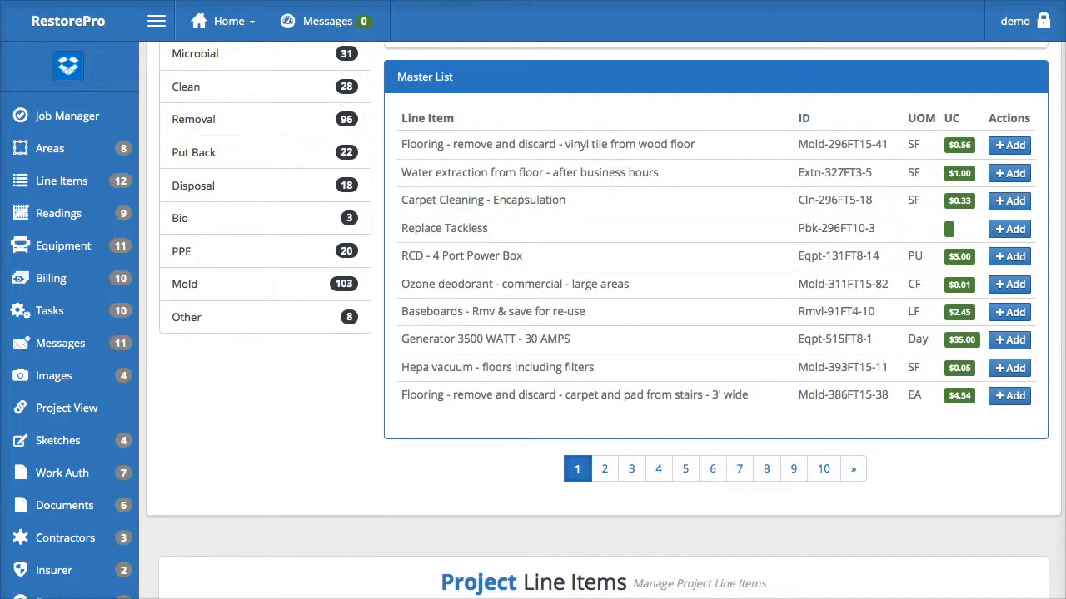
{"action": "scroll", "coordinate": [945, 509], "scroll_direction": "down", "scroll_amount": 5}
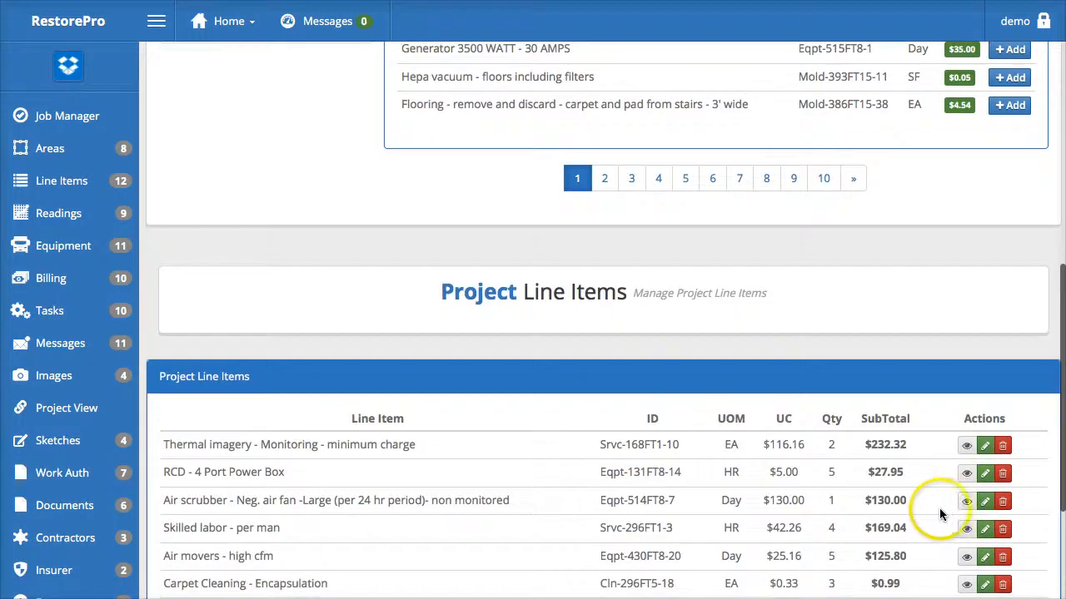
{"action": "scroll", "coordinate": [858, 481], "scroll_direction": "down", "scroll_amount": 2}
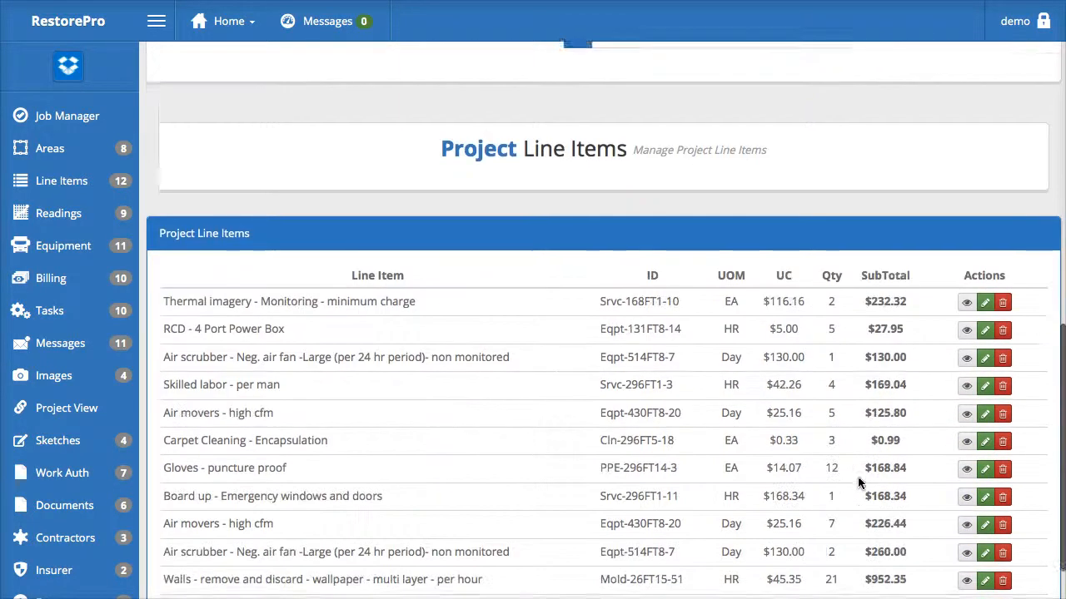
{"action": "scroll", "coordinate": [857, 481], "scroll_direction": "down", "scroll_amount": 1}
{"action": "scroll", "coordinate": [857, 481], "scroll_direction": "down", "scroll_amount": 2}
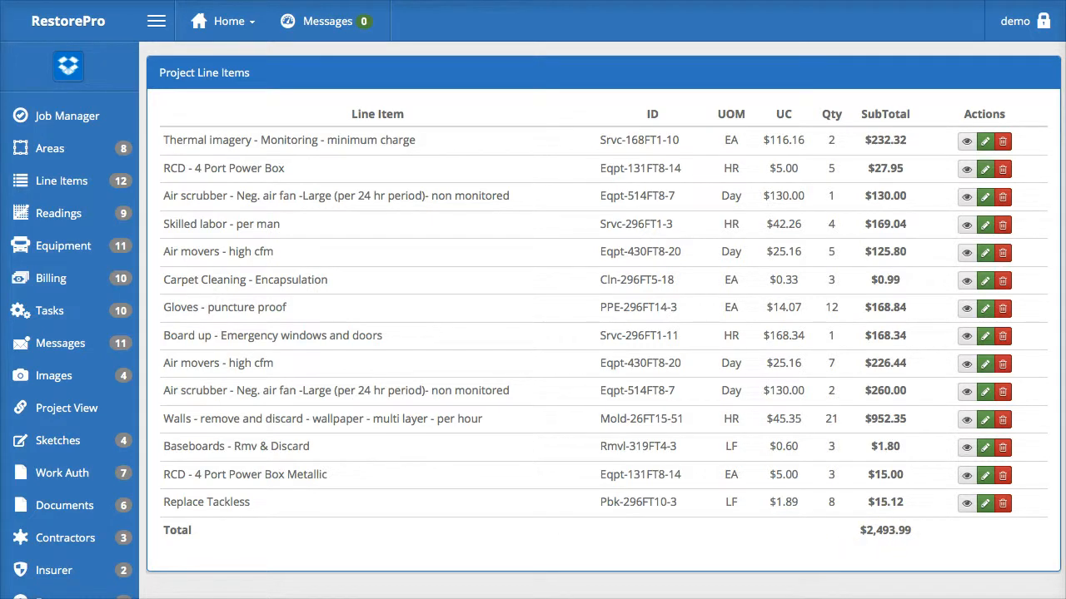
Step: Open the project's readings and look over the readings table with its dates, sections and values
{"action": "left_click", "coordinate": [74, 216]}
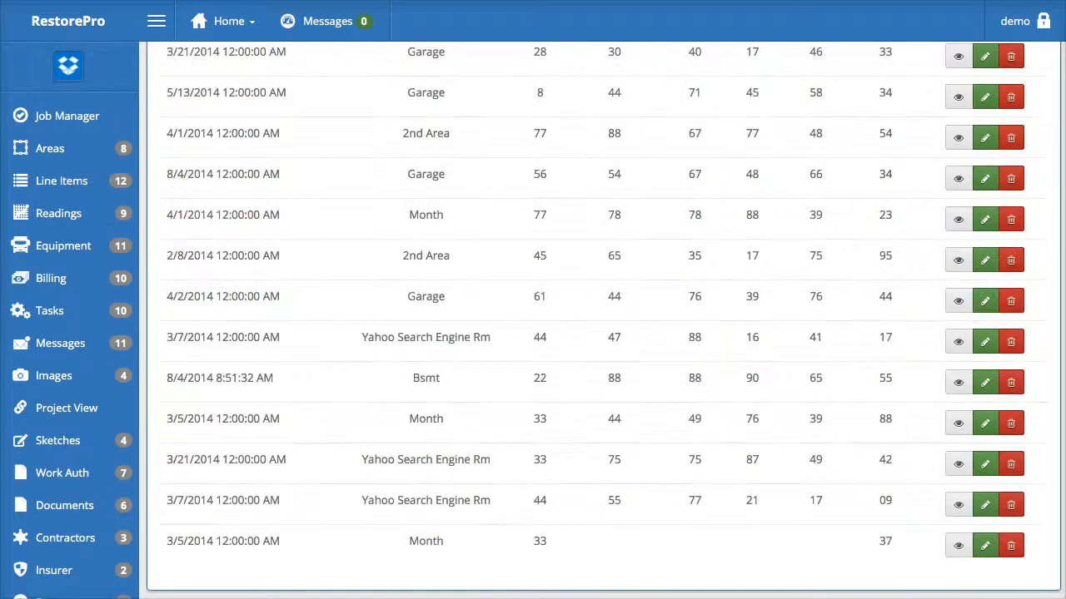
{"action": "scroll", "coordinate": [619, 490], "scroll_direction": "up", "scroll_amount": 5}
{"action": "scroll", "coordinate": [618, 490], "scroll_direction": "down", "scroll_amount": 3}
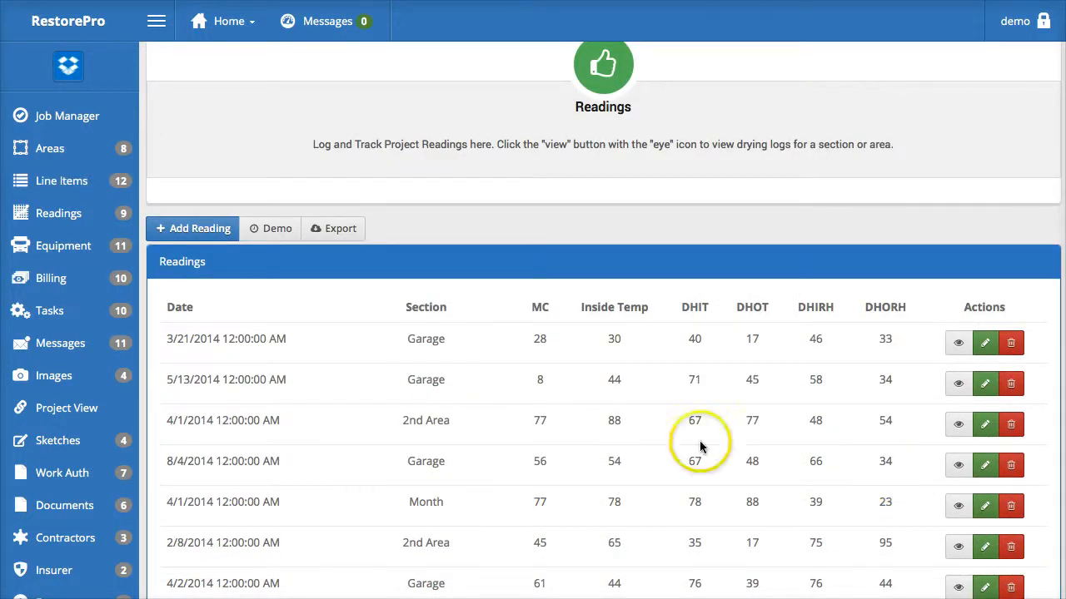
Step: Start a new reading for the Main Rm section dated 10 August 2014
{"action": "left_click", "coordinate": [207, 238]}
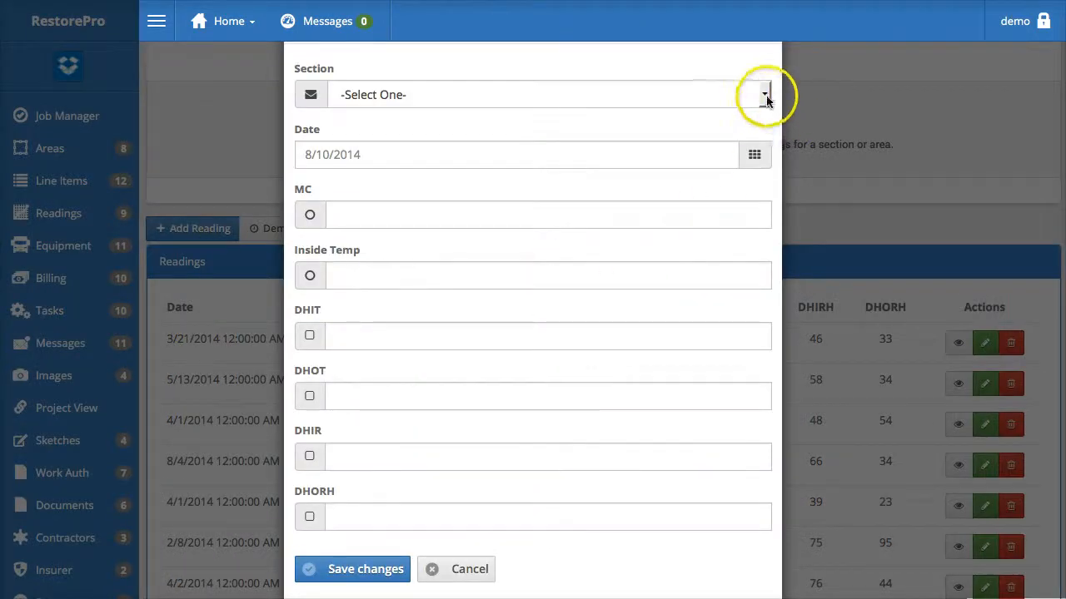
{"action": "left_click", "coordinate": [764, 95]}
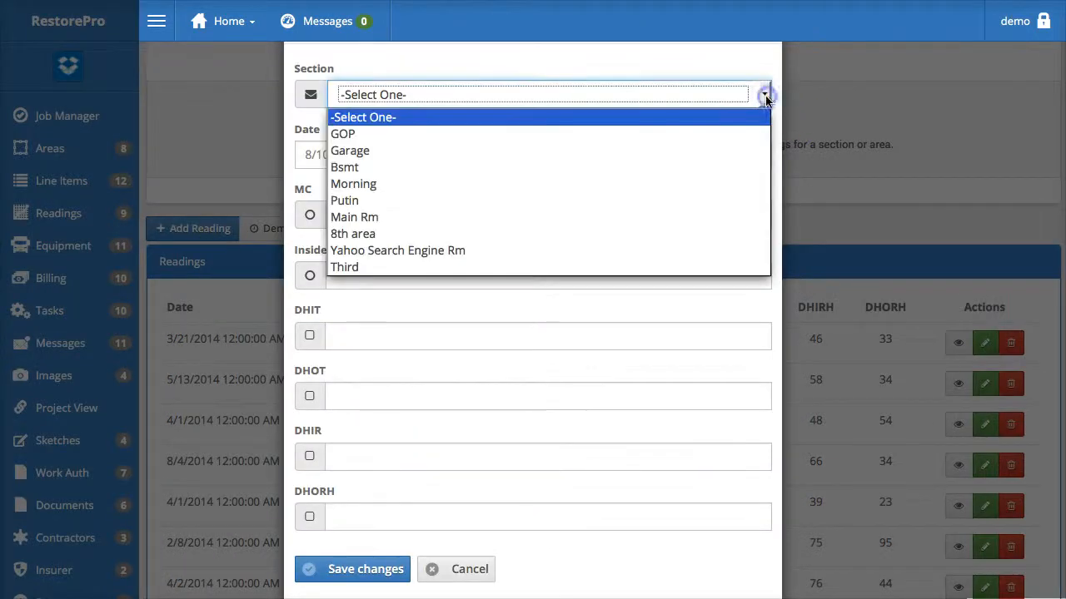
{"action": "left_click", "coordinate": [656, 225]}
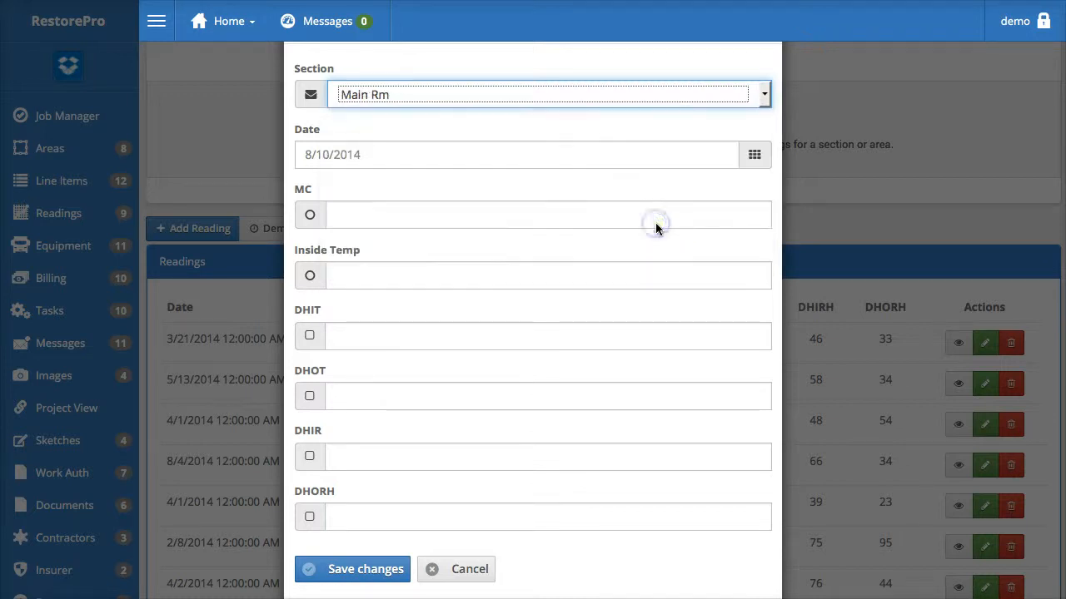
{"action": "left_click", "coordinate": [698, 157]}
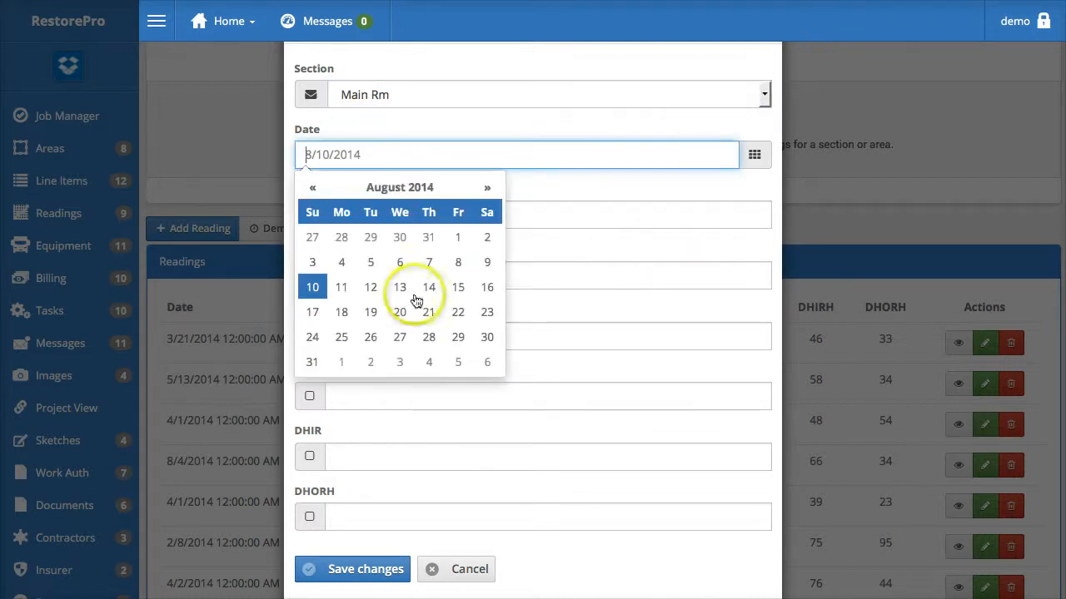
{"action": "left_click", "coordinate": [313, 287]}
Step: Enter 28 for the reading's MC, 78 for its inside temperature and 78 for DHIT
{"action": "left_click", "coordinate": [690, 215]}
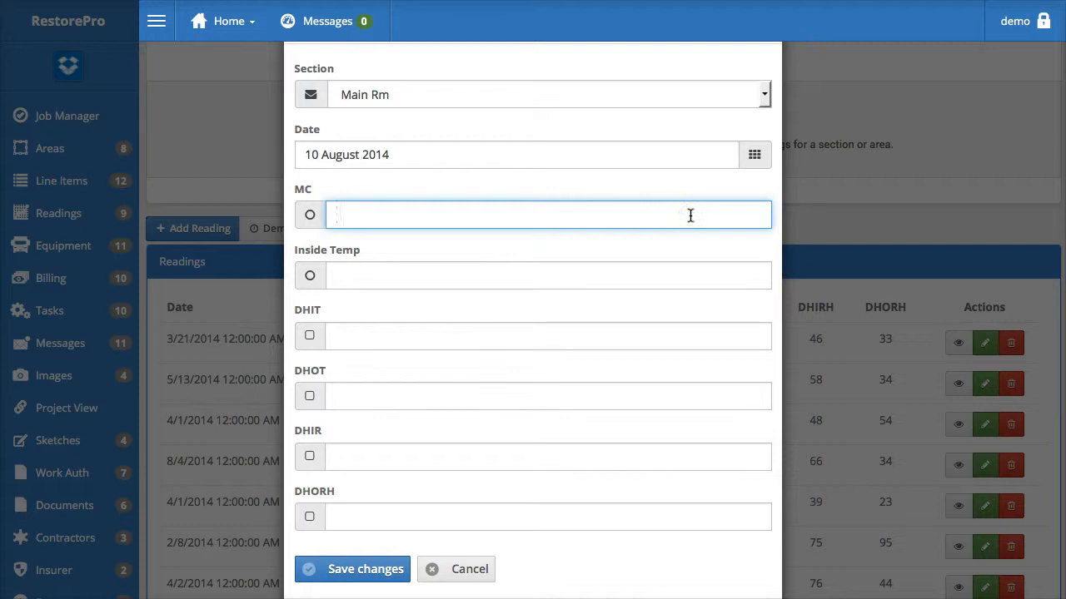
{"action": "type", "text": "28"}
{"action": "key", "text": "Tab"}
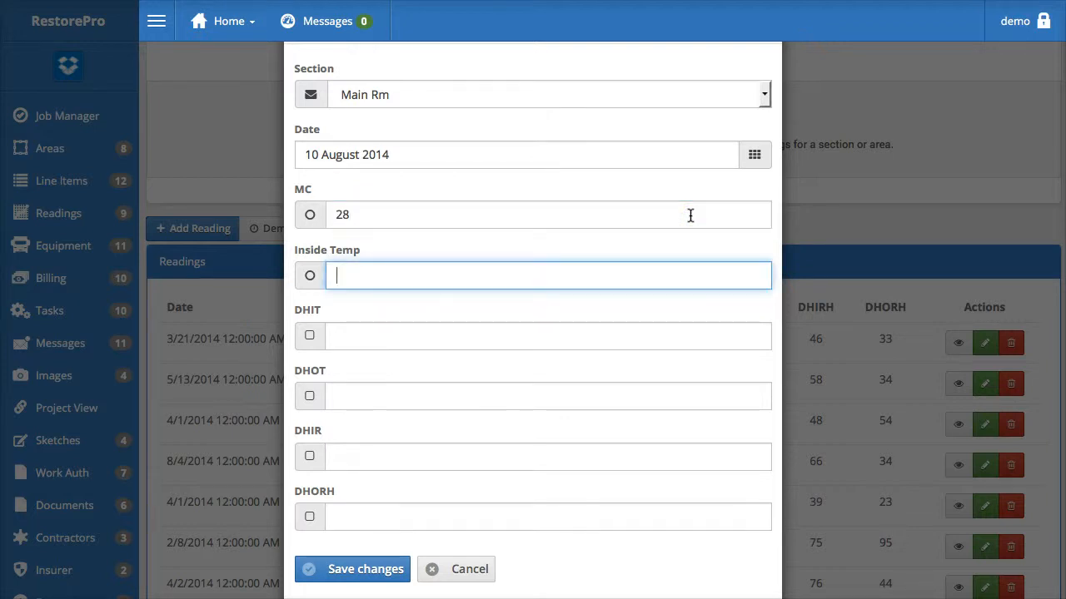
{"action": "type", "text": "78"}
{"action": "key", "text": "Tab"}
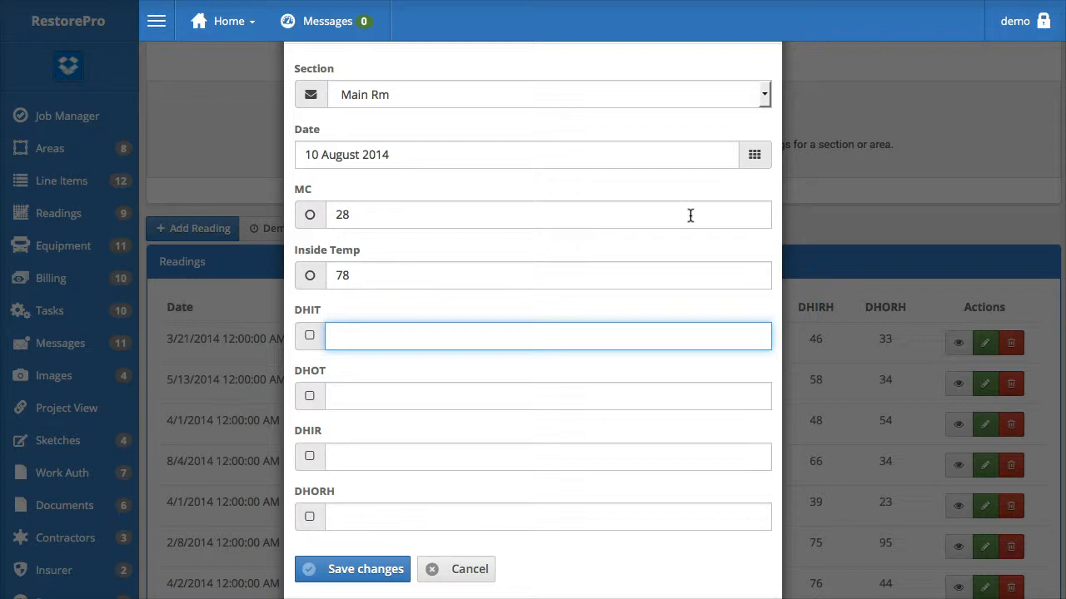
{"action": "type", "text": "78"}
{"action": "key", "text": "Tab"}
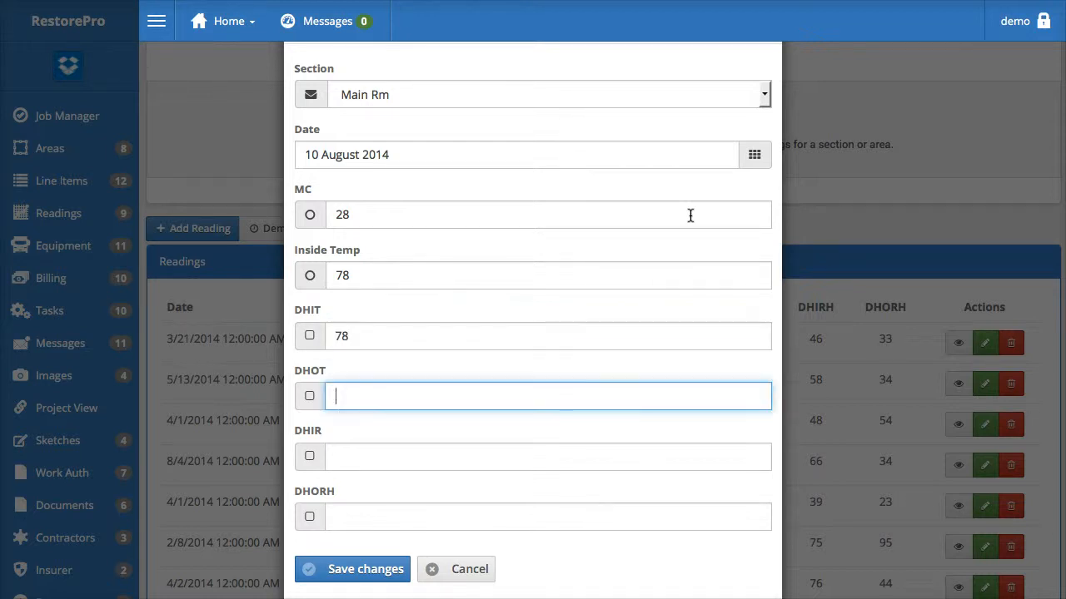
Step: Enter 84 for DHOT, 49 for DHIR and 40 for DHORH, and save the reading
{"action": "type", "text": "84"}
{"action": "key", "text": "Tab"}
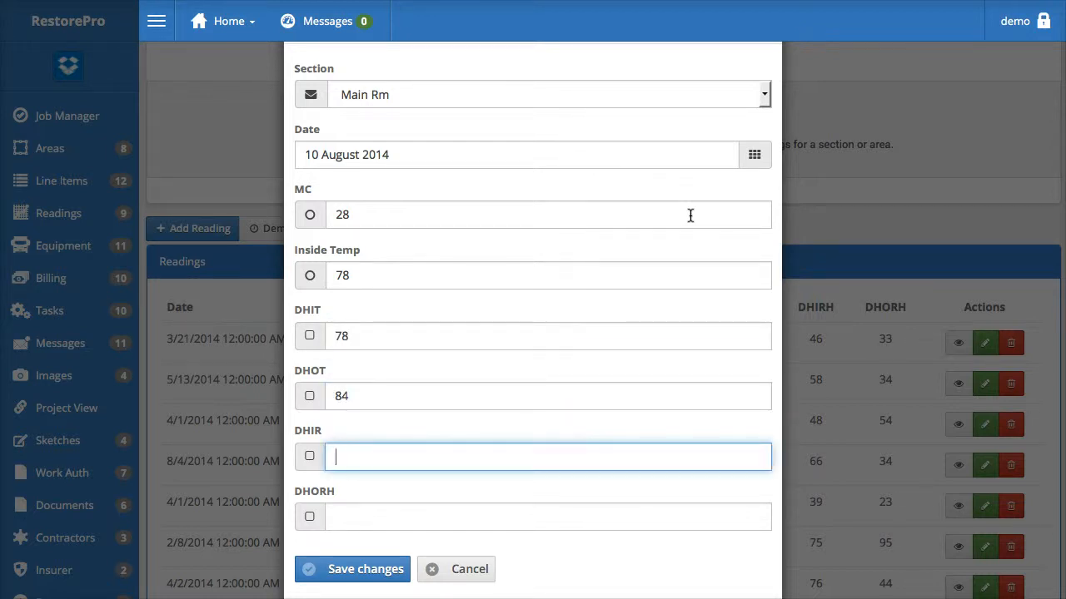
{"action": "type", "text": "49"}
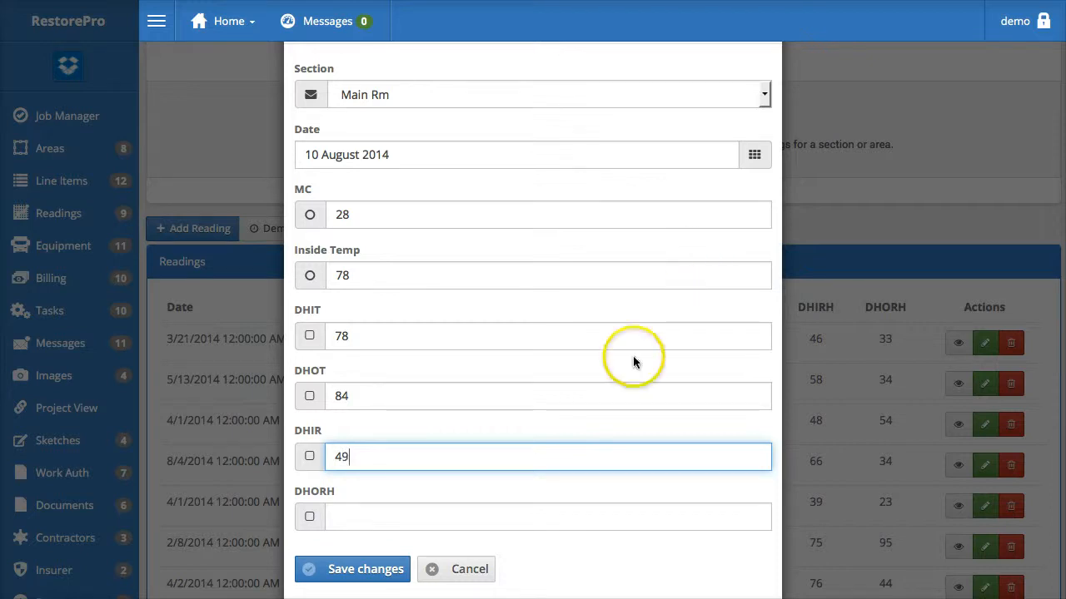
{"action": "left_click", "coordinate": [572, 516]}
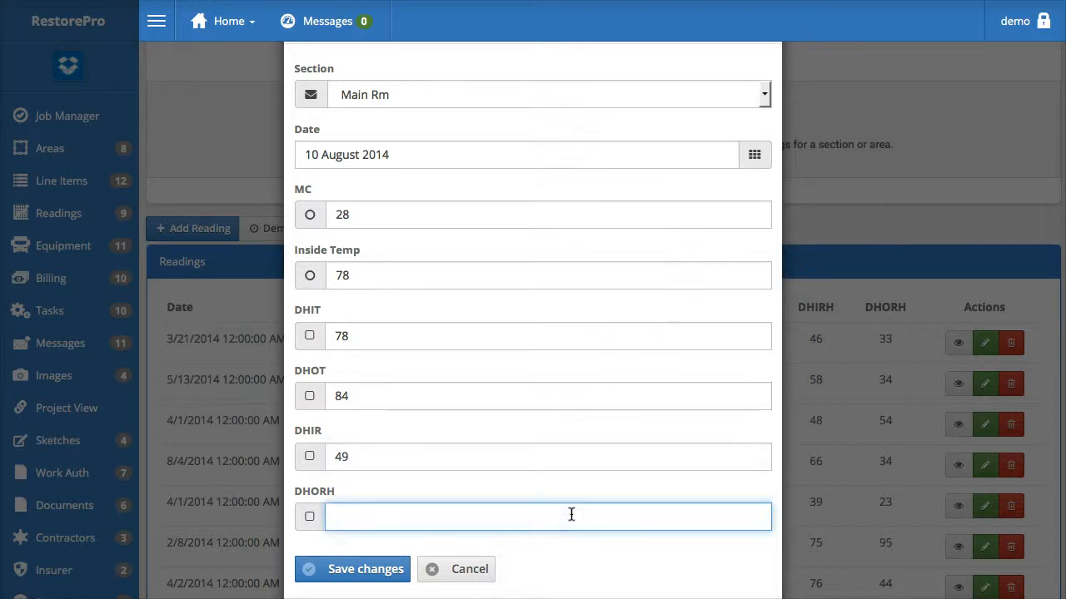
{"action": "type", "text": "40"}
{"action": "left_click", "coordinate": [649, 506]}
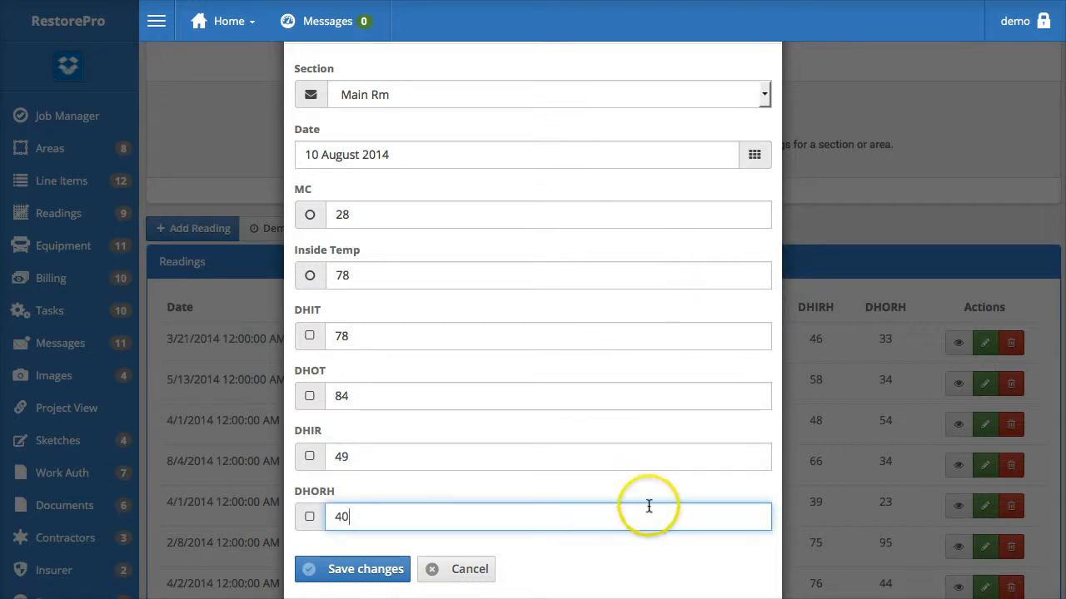
{"action": "left_click", "coordinate": [396, 575]}
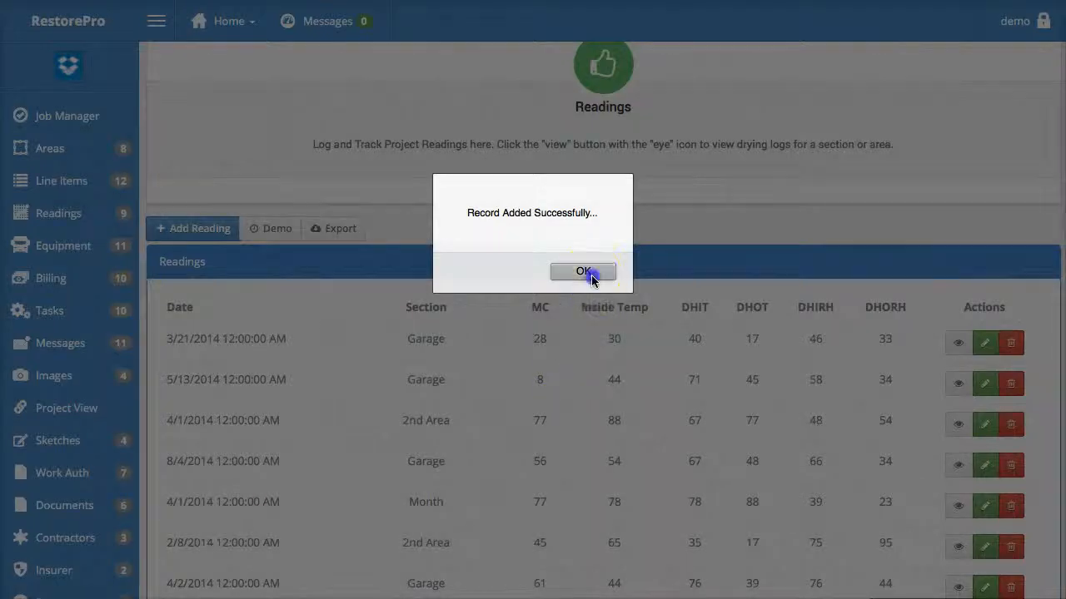
{"action": "left_click", "coordinate": [582, 272]}
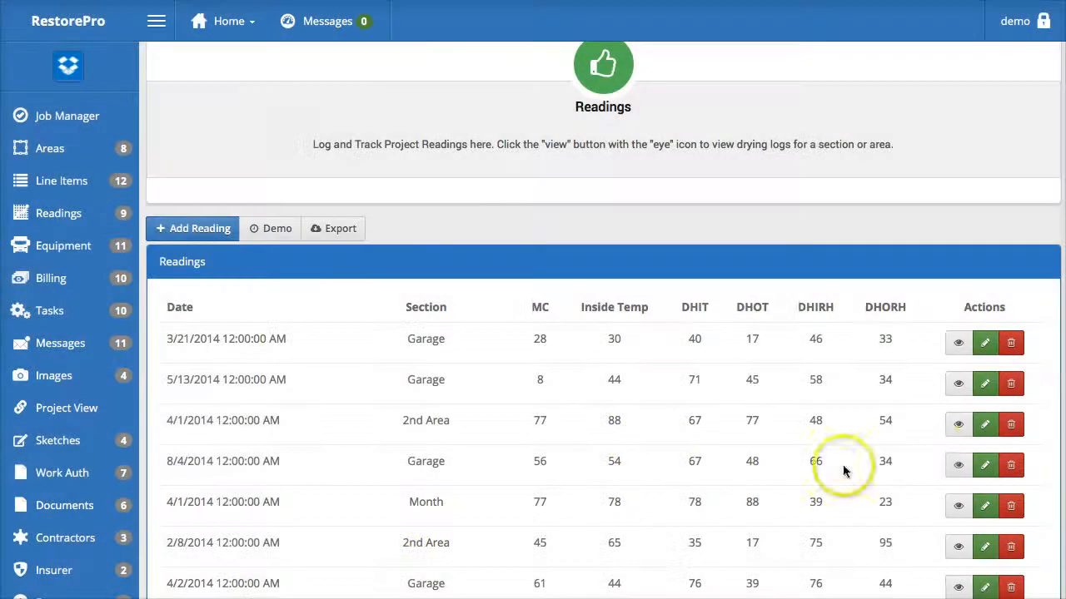
Step: View the Garage drying log chart from its 5/13/2014 reading and return to the readings list
{"action": "left_click", "coordinate": [958, 386]}
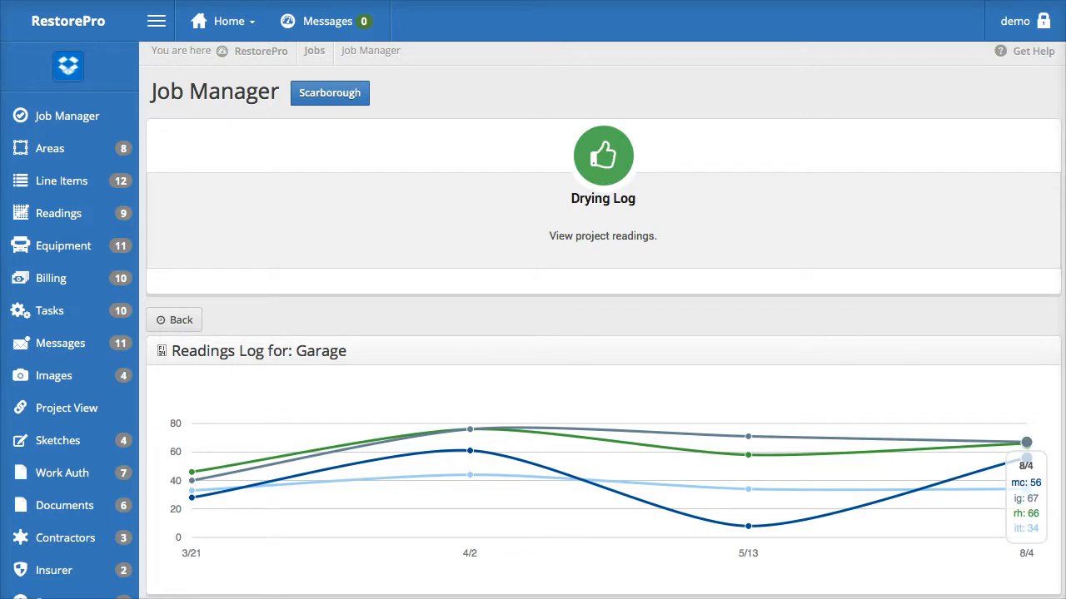
{"action": "left_click", "coordinate": [188, 323]}
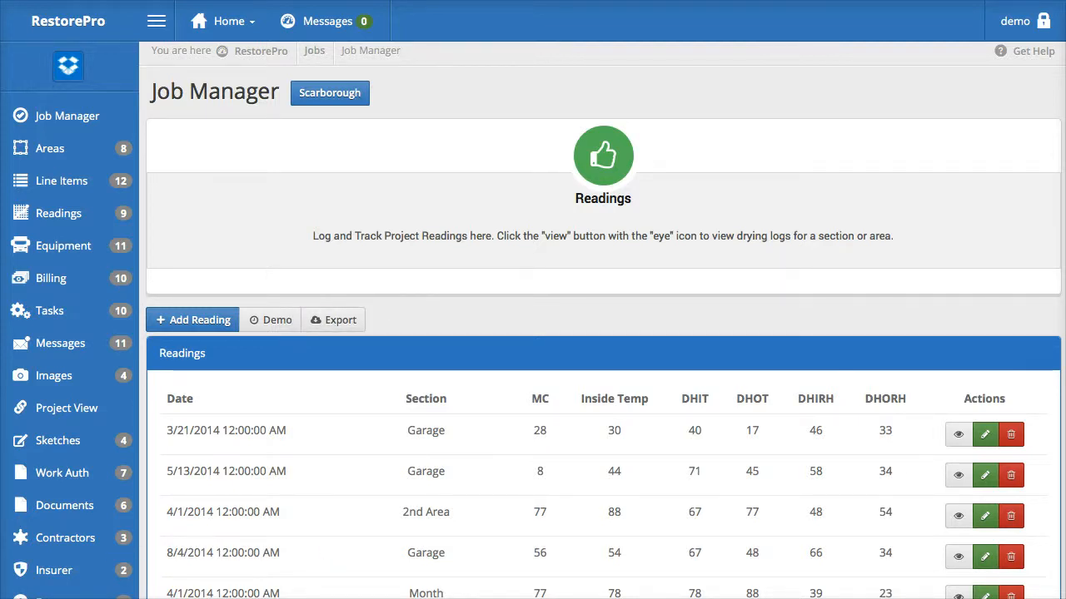
Step: Open the project's equipment and look over the Company Equipment and Project Equipment tables
{"action": "left_click", "coordinate": [78, 250]}
{"action": "left_click", "coordinate": [77, 250]}
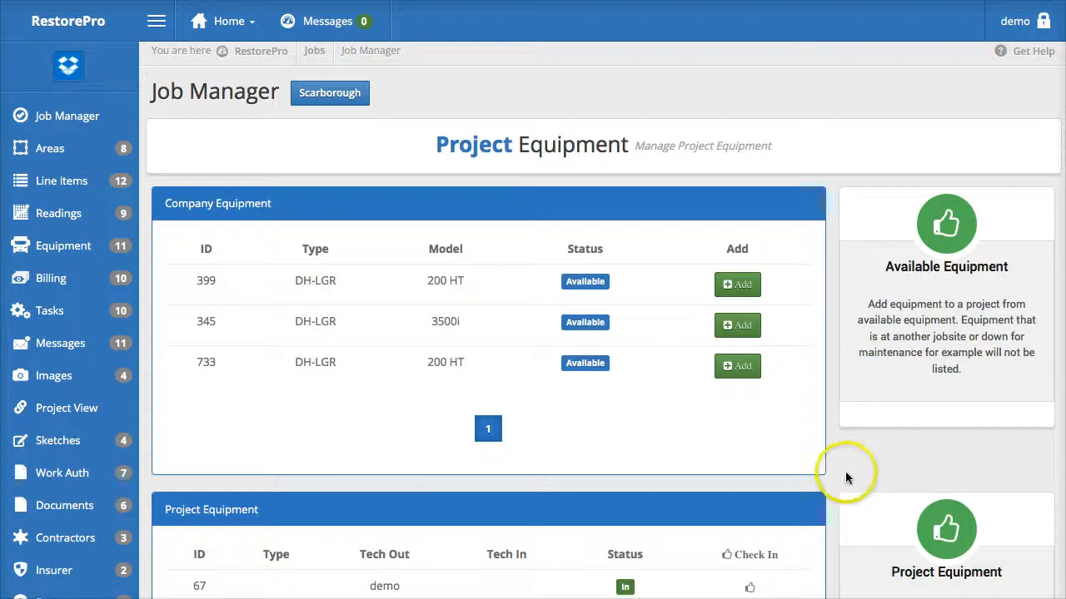
{"action": "scroll", "coordinate": [843, 473], "scroll_direction": "down", "scroll_amount": 5}
{"action": "scroll", "coordinate": [843, 468], "scroll_direction": "up", "scroll_amount": 5}
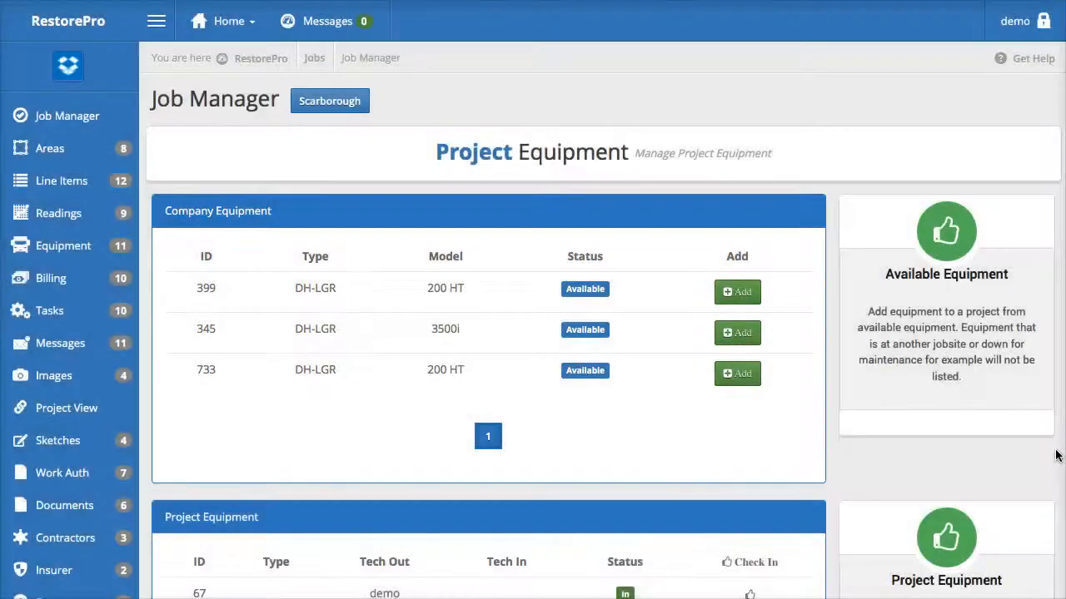
{"action": "scroll", "coordinate": [1056, 455], "scroll_direction": "down", "scroll_amount": 3}
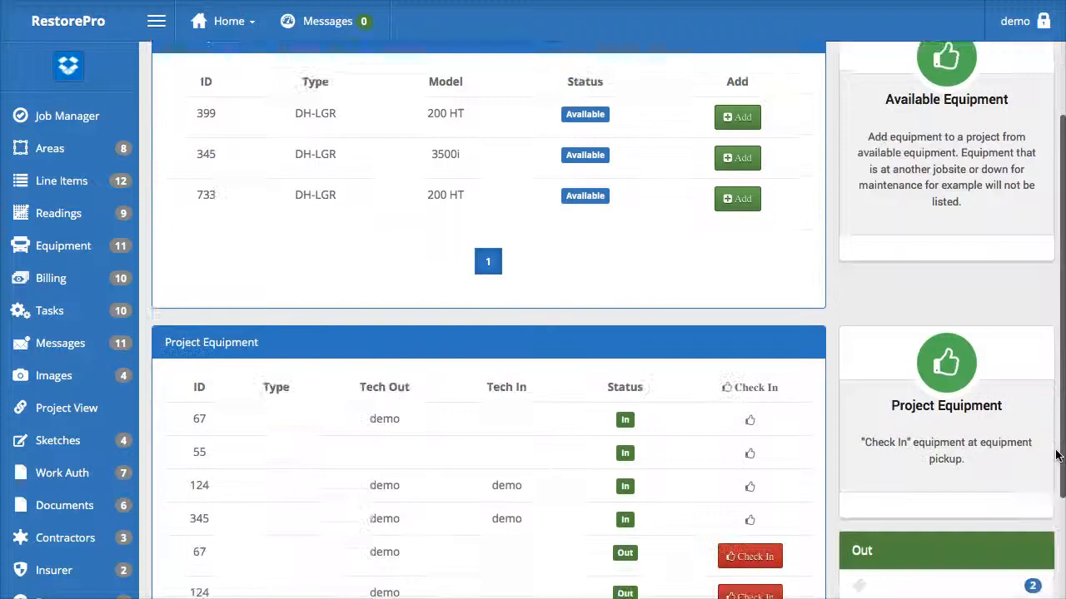
{"action": "scroll", "coordinate": [1056, 455], "scroll_direction": "down", "scroll_amount": 2}
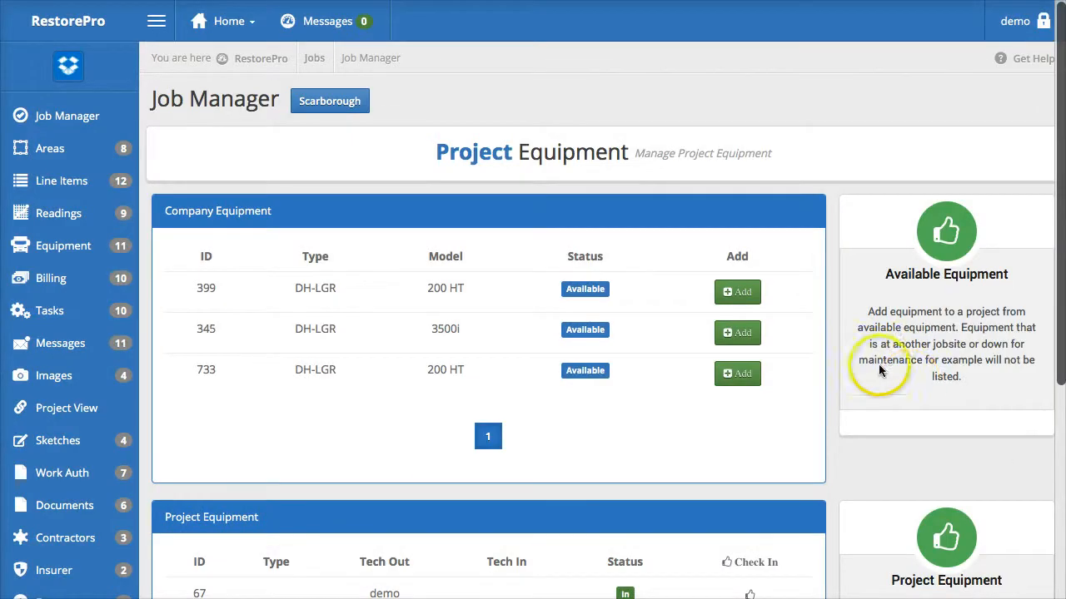
Step: Add the available DH-LGR unit with ID 399 to the project's equipment
{"action": "double_click", "coordinate": [740, 293]}
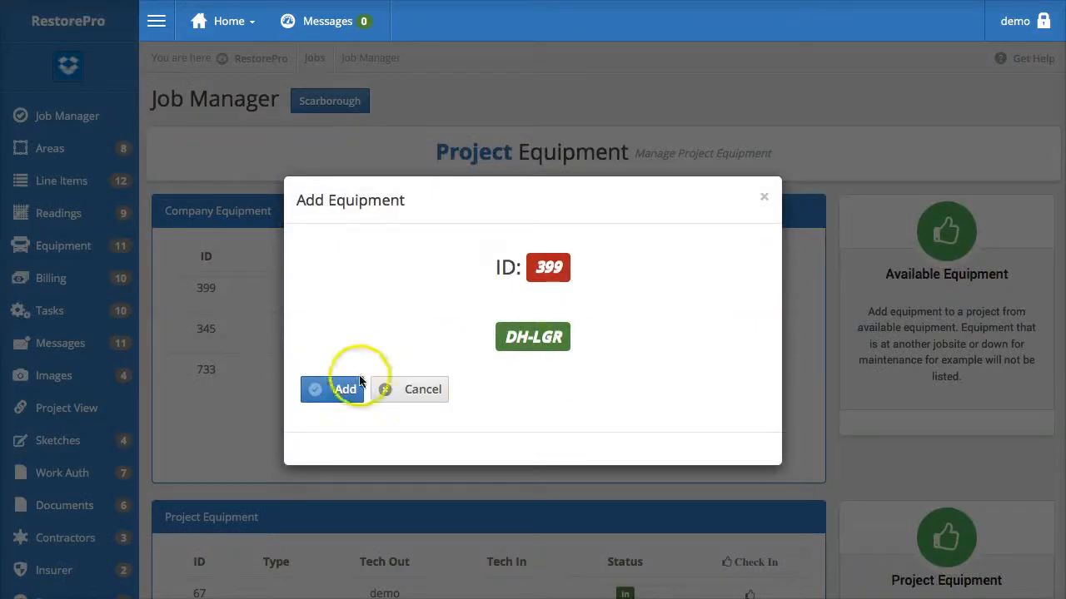
{"action": "left_click", "coordinate": [346, 391]}
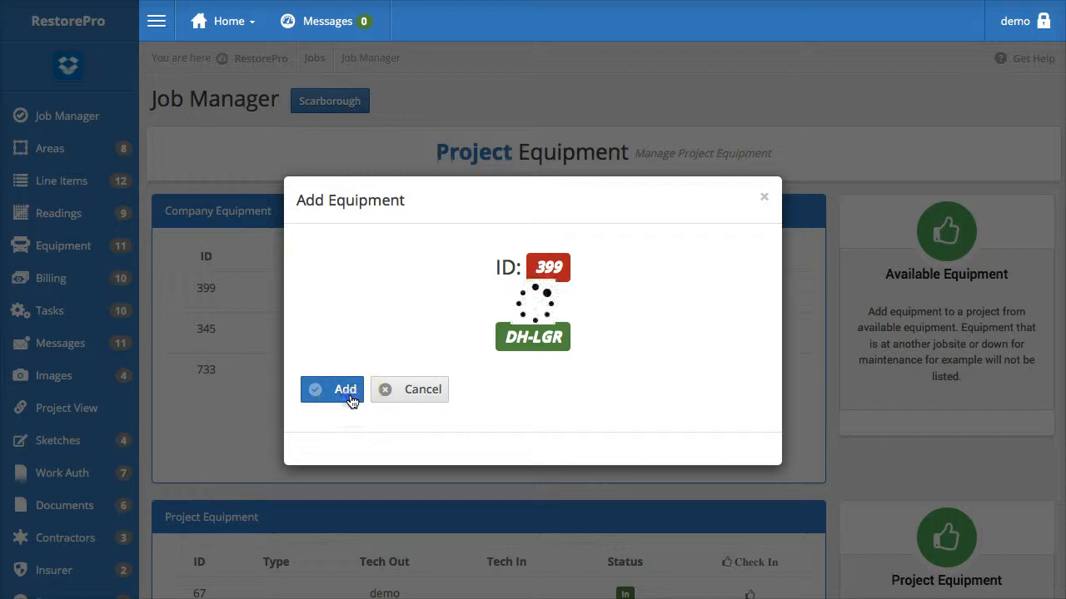
{"action": "left_click", "coordinate": [581, 272]}
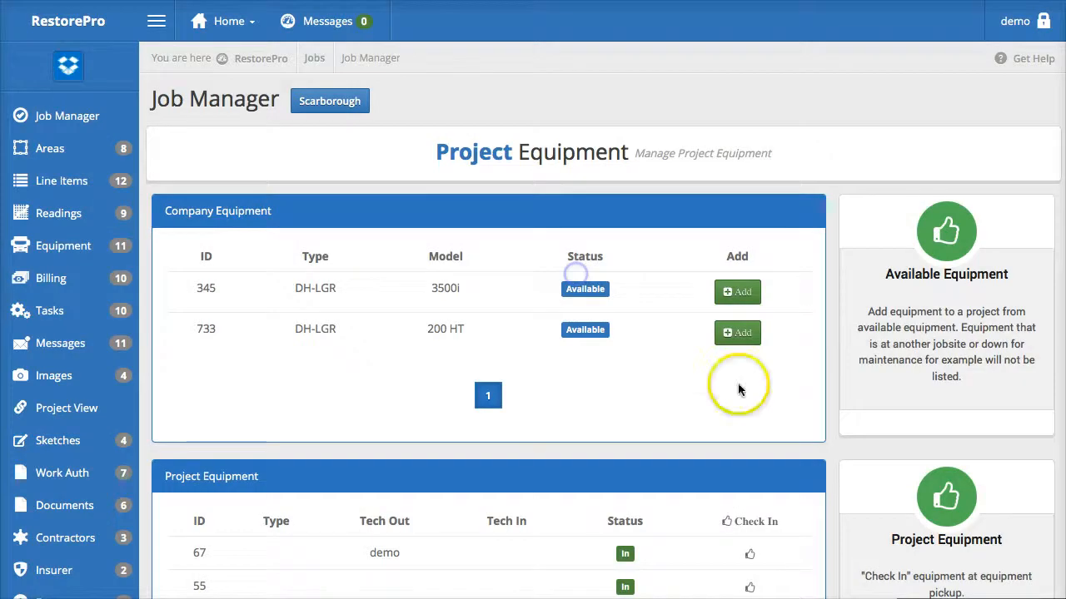
Step: Check in the project equipment with ID 67 that is marked Out
{"action": "scroll", "coordinate": [827, 419], "scroll_direction": "down", "scroll_amount": 5}
{"action": "scroll", "coordinate": [830, 421], "scroll_direction": "down", "scroll_amount": 1}
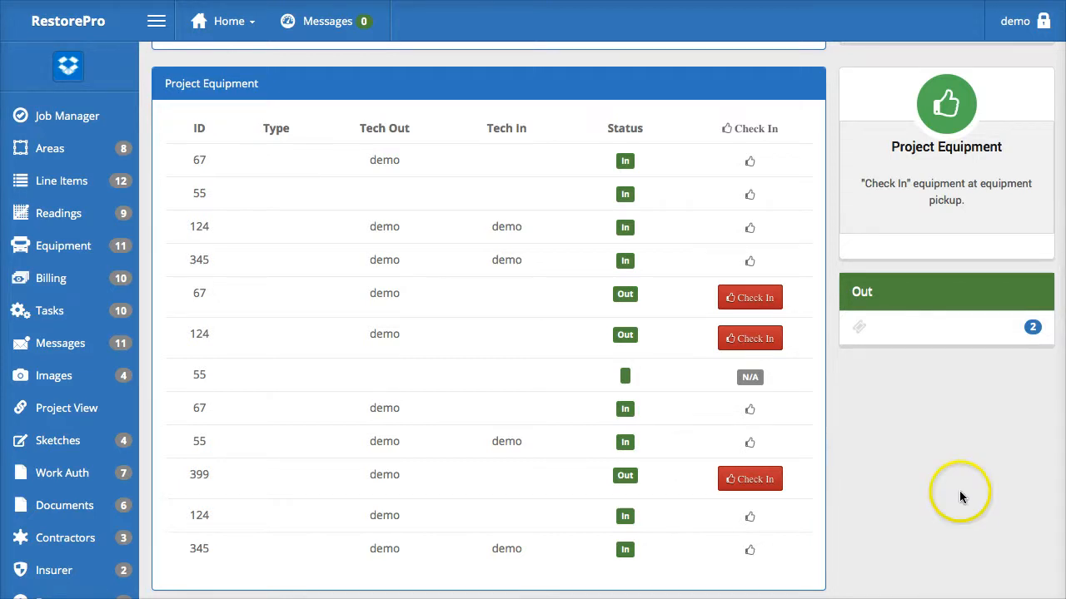
{"action": "left_click", "coordinate": [754, 299]}
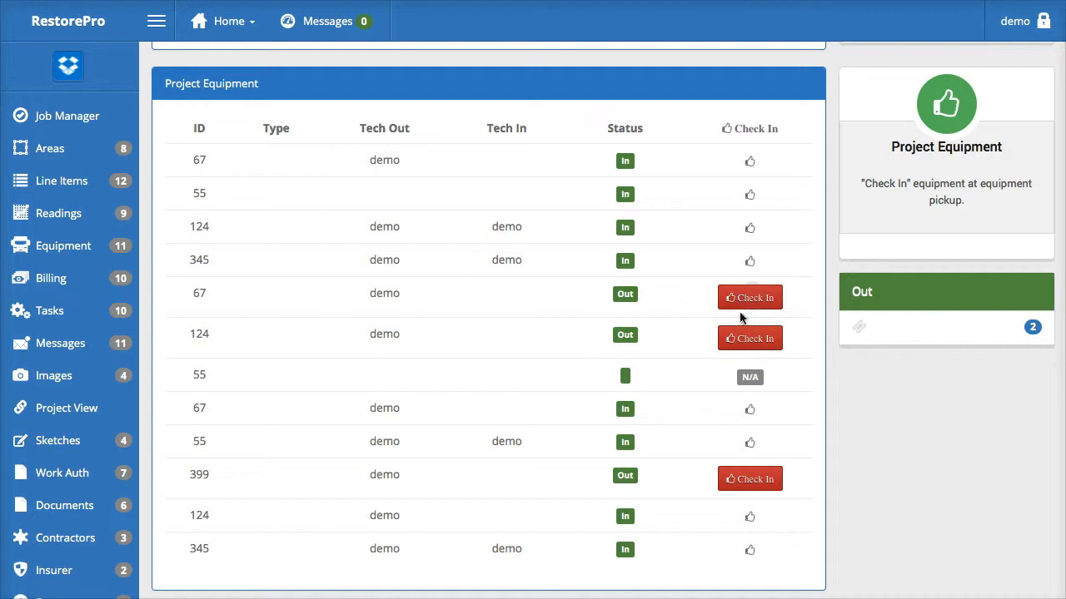
{"action": "left_click", "coordinate": [750, 298]}
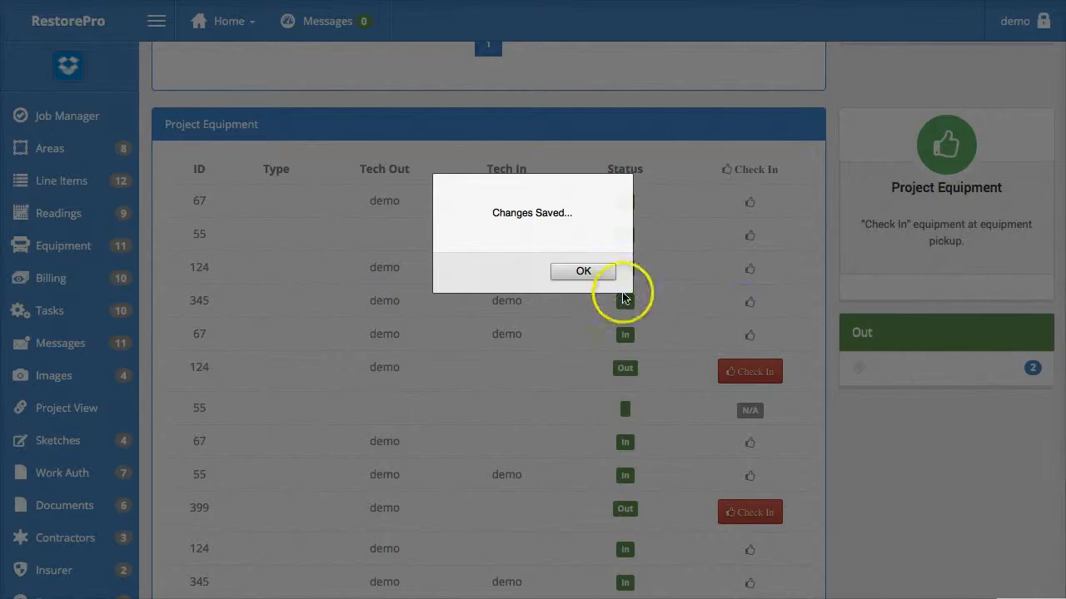
{"action": "left_click", "coordinate": [588, 271]}
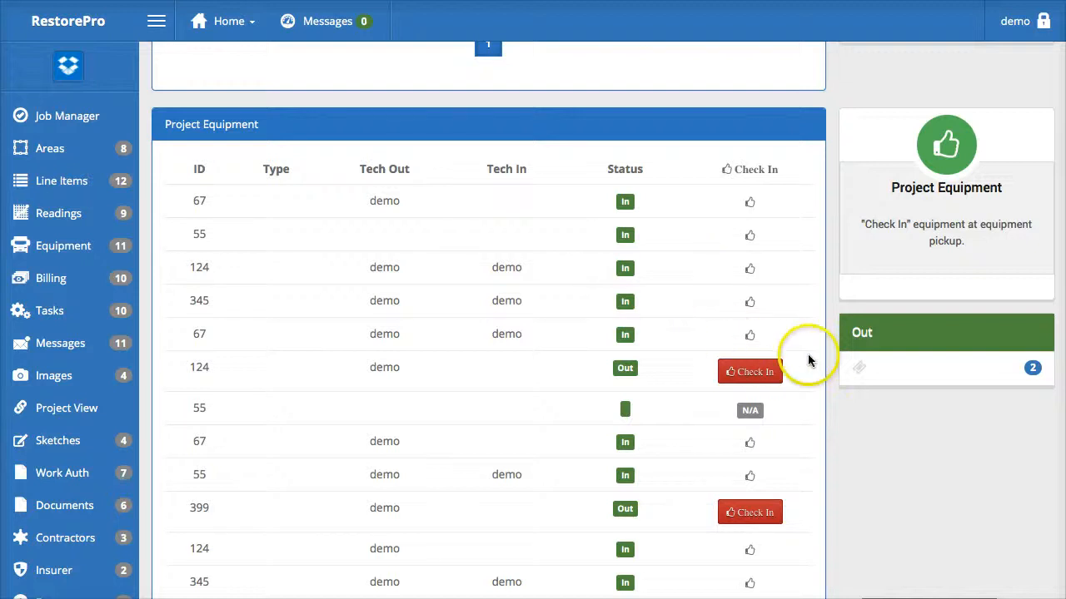
Step: Review the available company equipment and the In and Out statuses of the project equipment
{"action": "scroll", "coordinate": [804, 361], "scroll_direction": "up", "scroll_amount": 5}
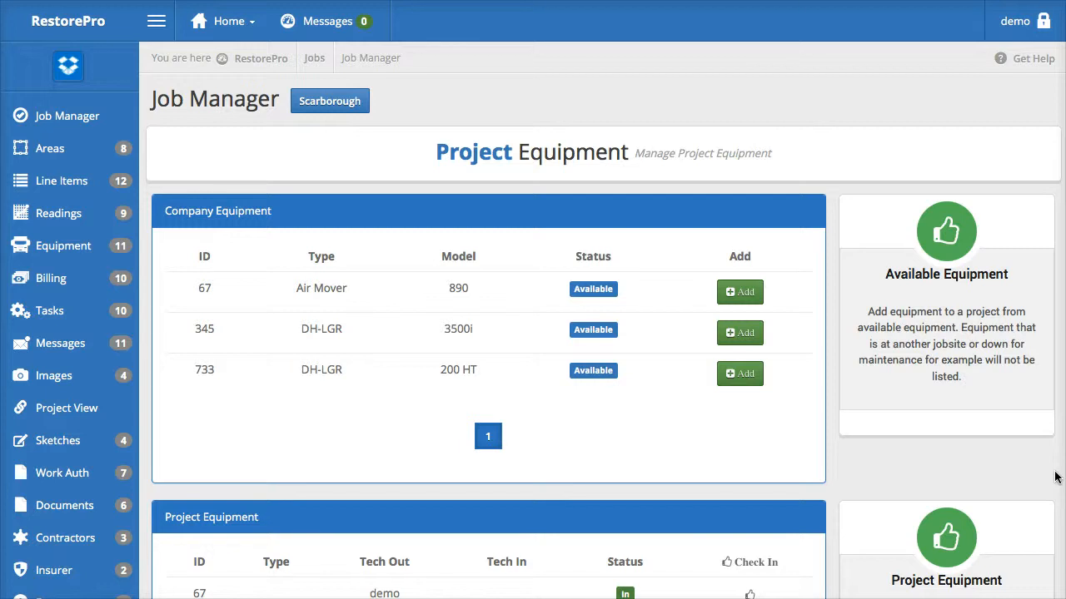
{"action": "scroll", "coordinate": [1054, 477], "scroll_direction": "down", "scroll_amount": 5}
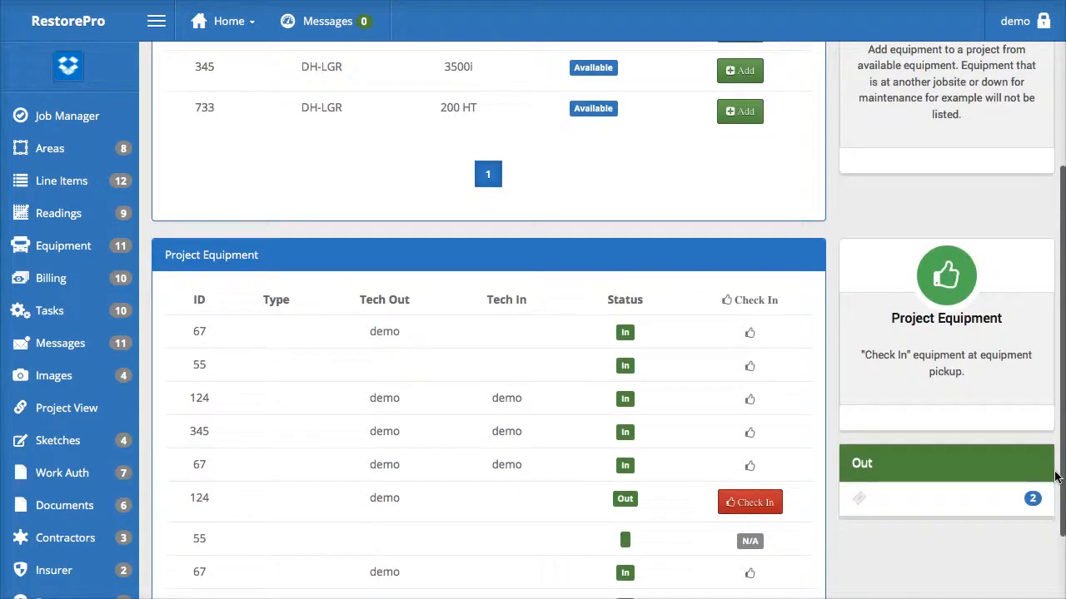
{"action": "scroll", "coordinate": [1054, 477], "scroll_direction": "down", "scroll_amount": 2}
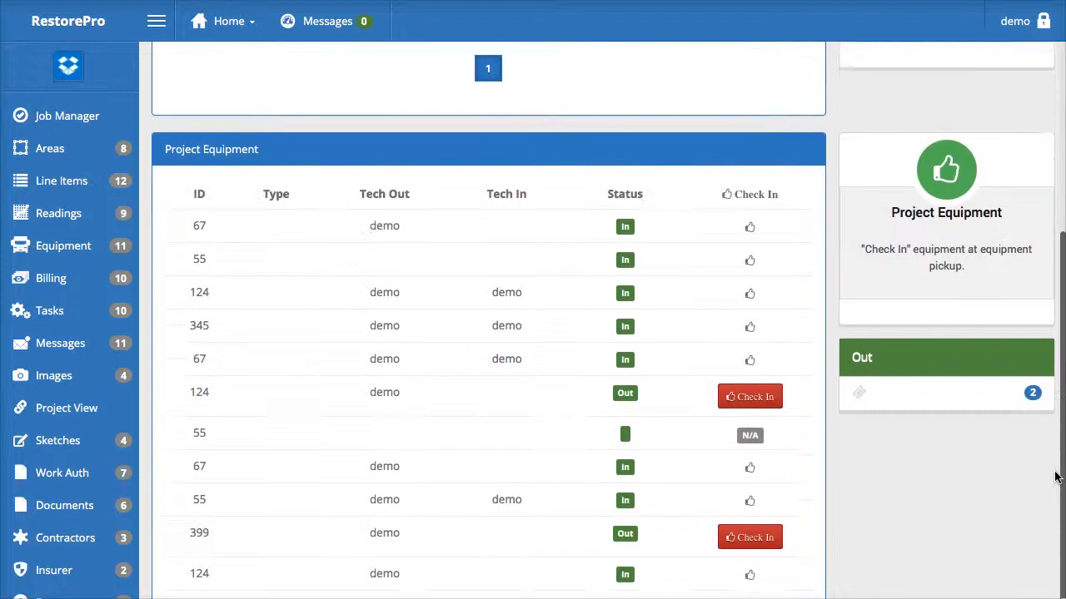
{"action": "scroll", "coordinate": [1054, 477], "scroll_direction": "down", "scroll_amount": 1}
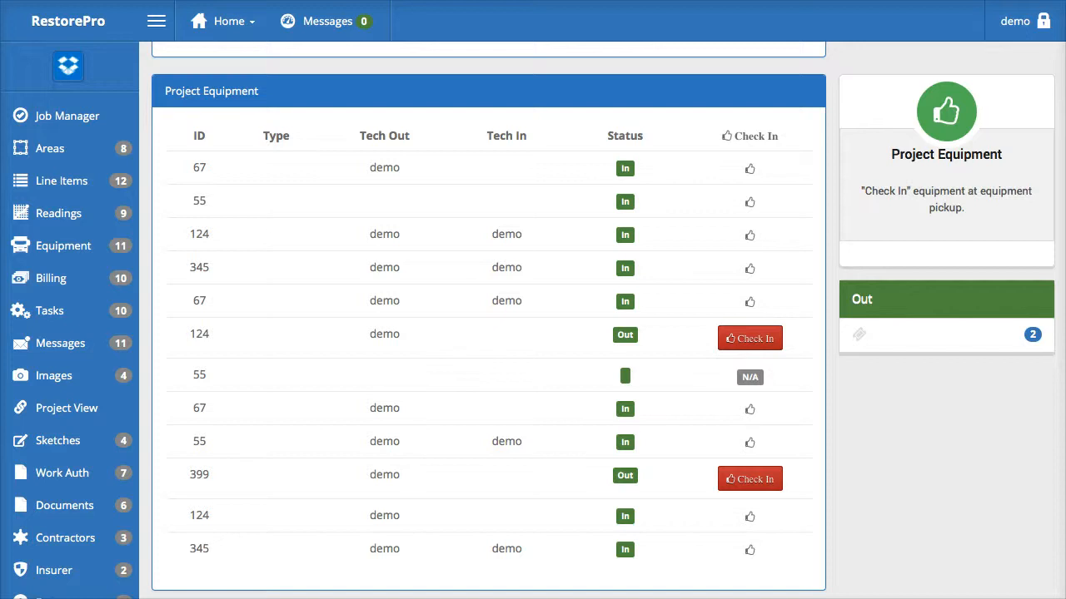
Step: Open the project's billing and look over the billing events, payment amounts and billed, paid and due figures
{"action": "left_click", "coordinate": [83, 280]}
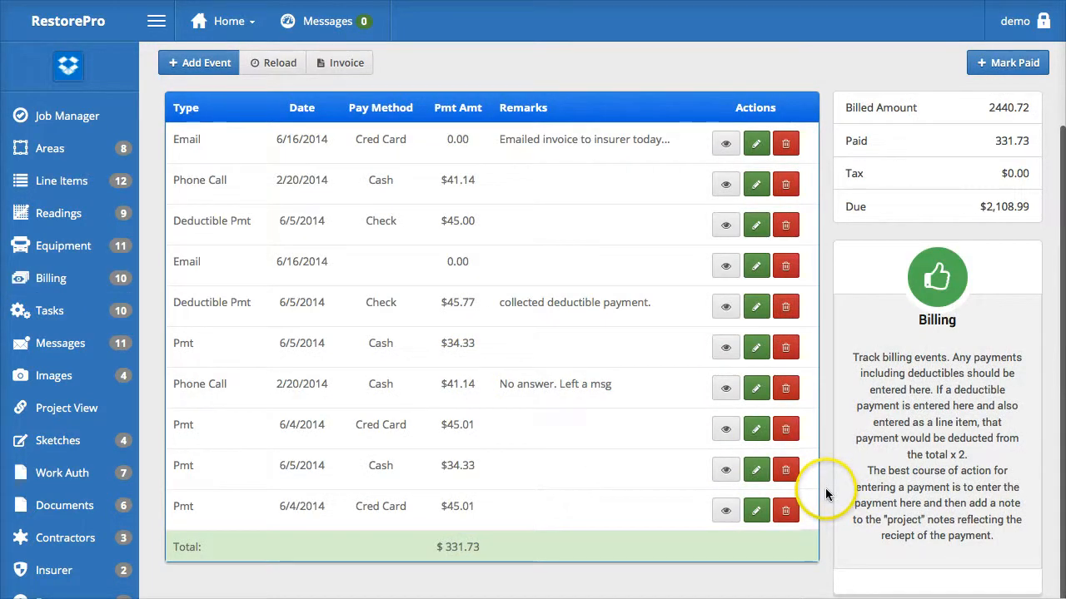
{"action": "scroll", "coordinate": [825, 492], "scroll_direction": "up", "scroll_amount": 2}
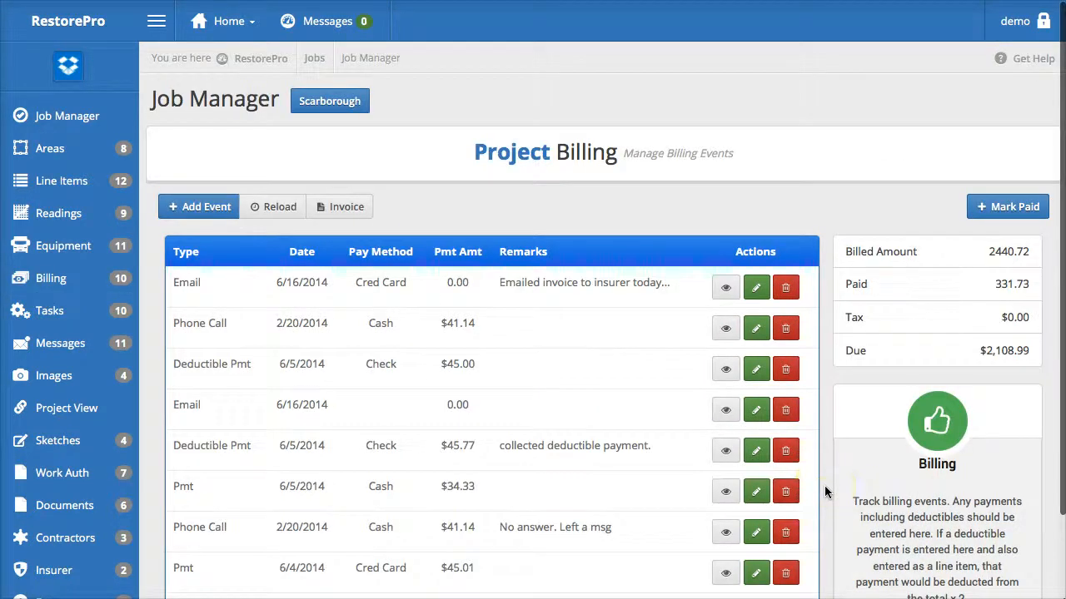
{"action": "scroll", "coordinate": [824, 491], "scroll_direction": "down", "scroll_amount": 2}
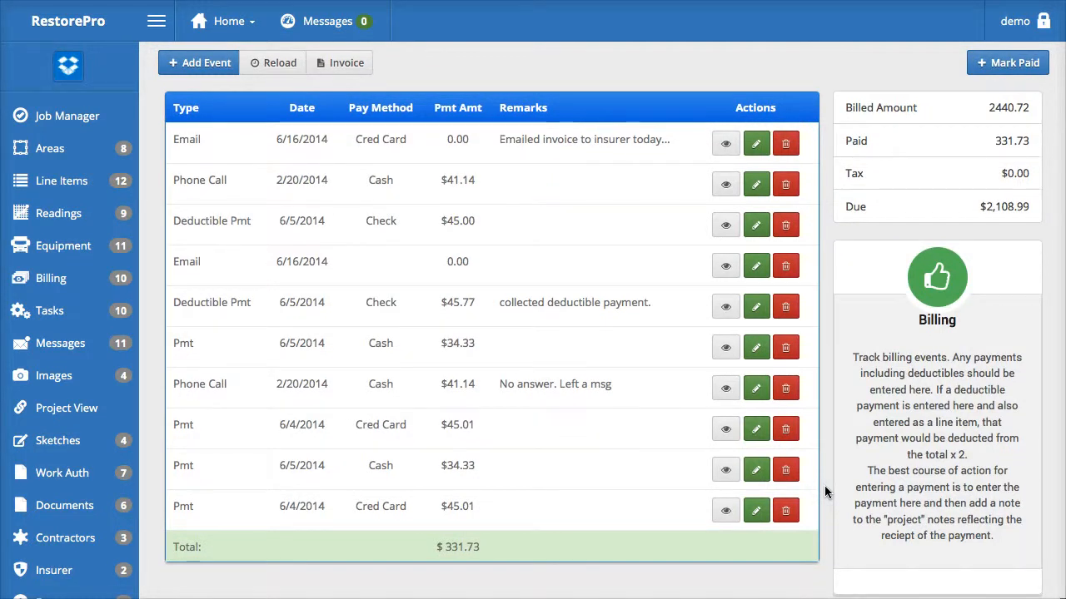
{"action": "scroll", "coordinate": [824, 485], "scroll_direction": "up", "scroll_amount": 1}
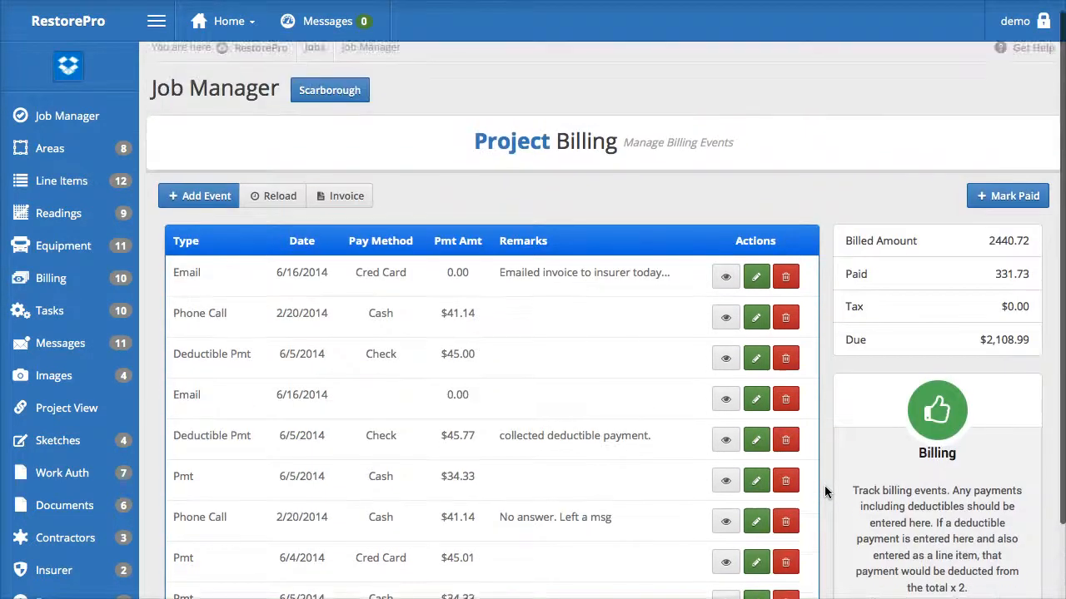
Step: Start a new Phone Call billing event dated 11 August 2014 with no payment method selected
{"action": "left_click", "coordinate": [725, 491]}
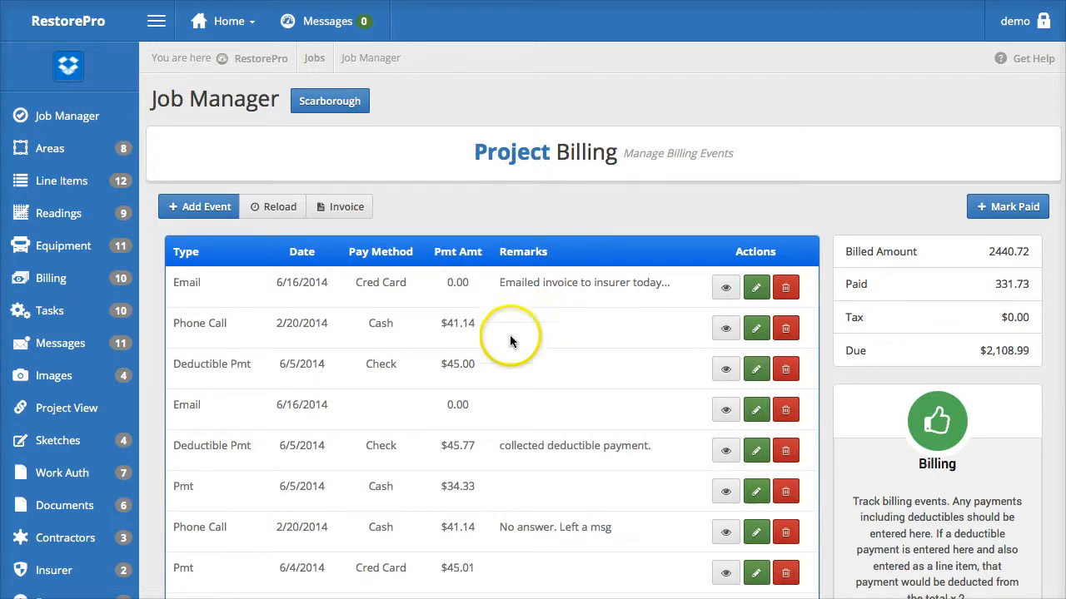
{"action": "left_click", "coordinate": [214, 208]}
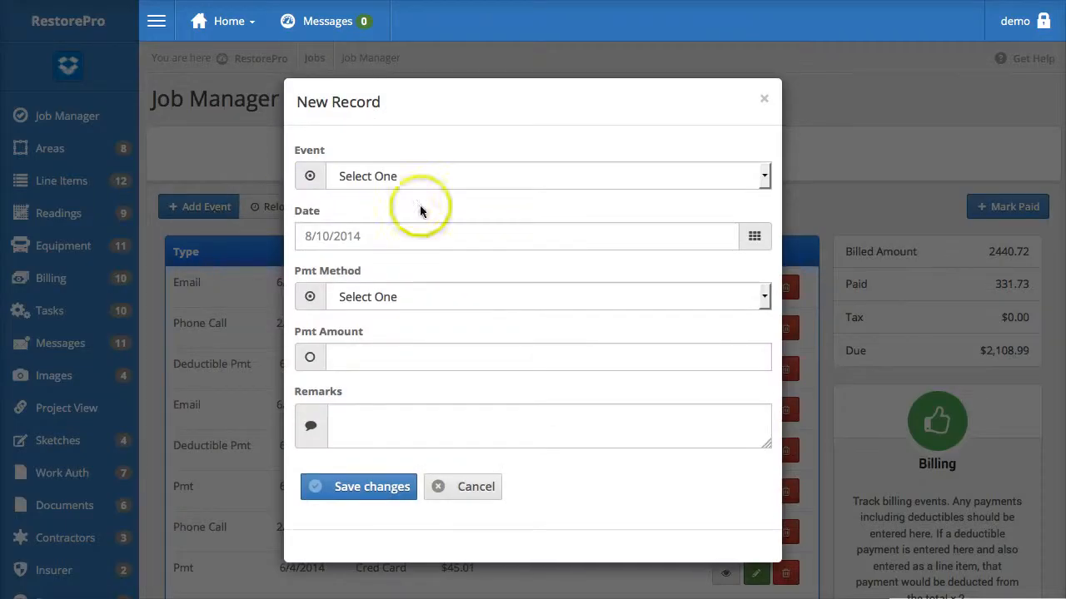
{"action": "left_click", "coordinate": [663, 176]}
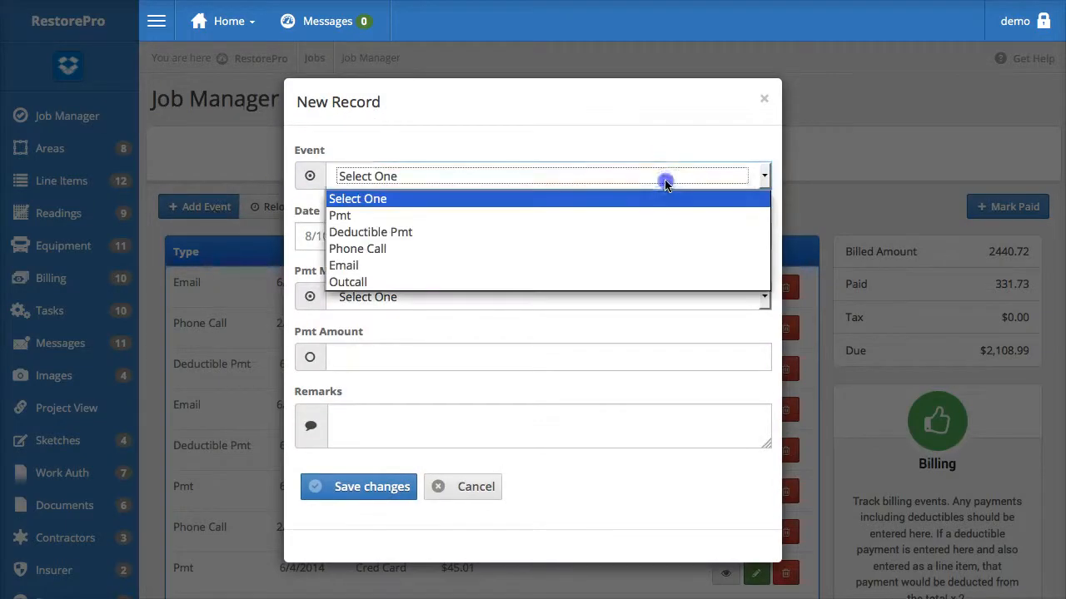
{"action": "left_click", "coordinate": [626, 248]}
{"action": "left_click", "coordinate": [687, 236]}
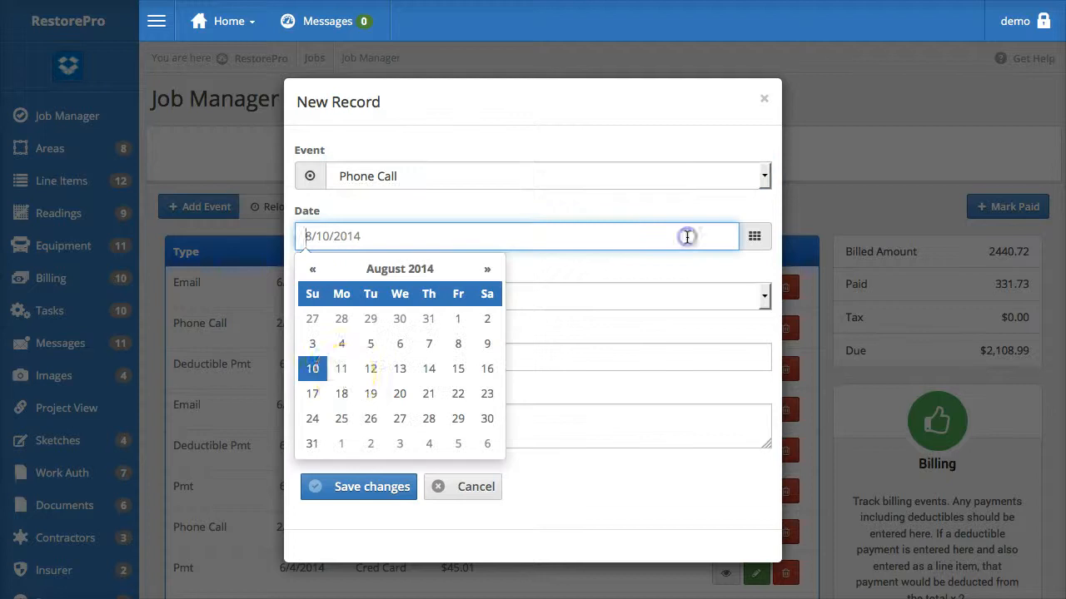
{"action": "left_click", "coordinate": [341, 369]}
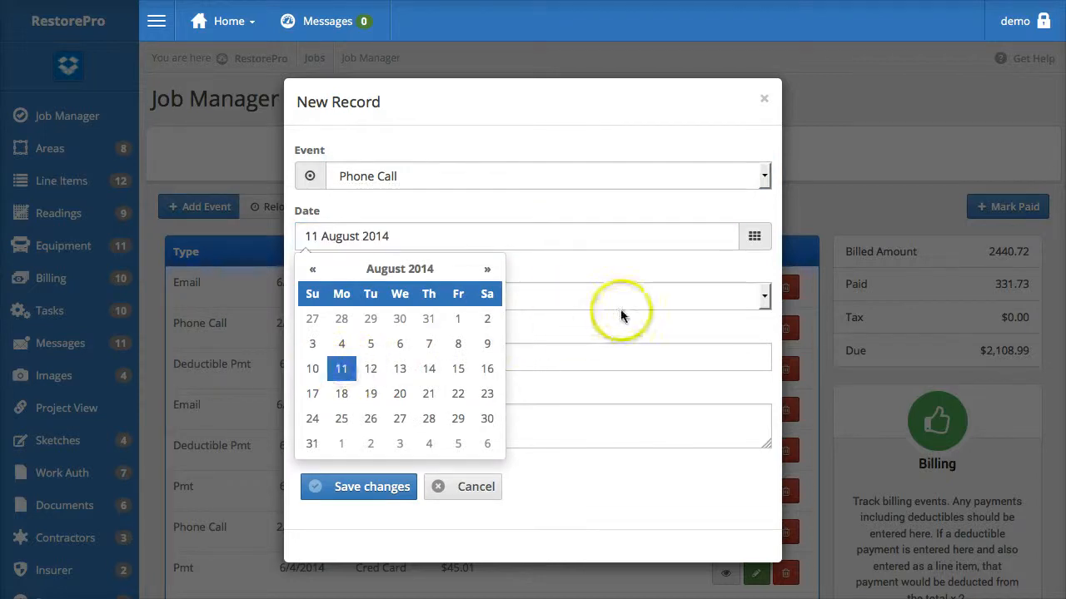
{"action": "left_click", "coordinate": [645, 295]}
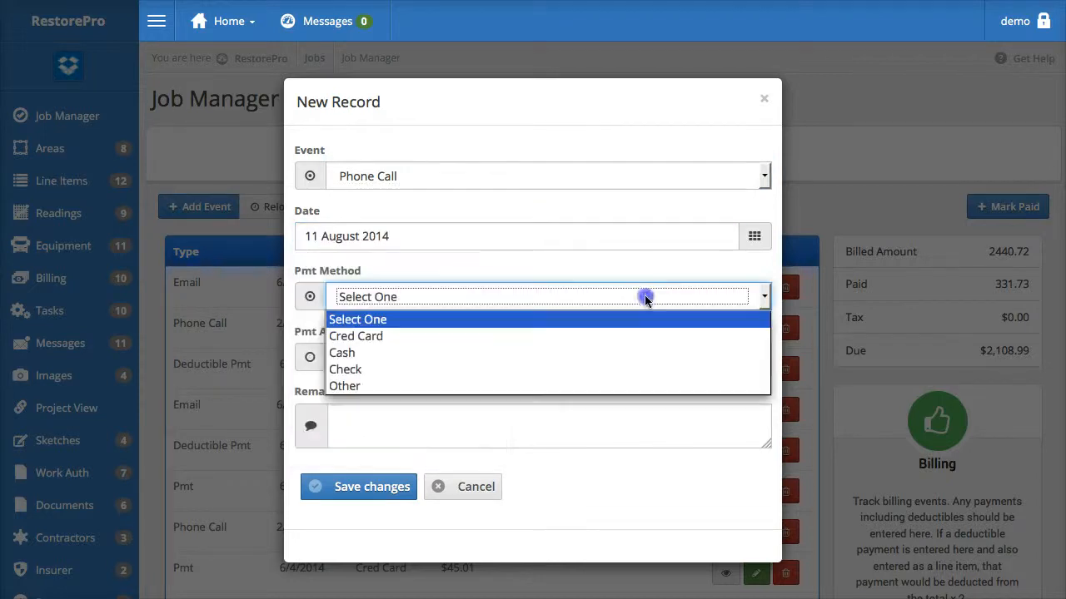
{"action": "left_click", "coordinate": [604, 324]}
Step: Enter the remark "No answer. Called the adjuster twice." for the phone call event and close the form without saving
{"action": "left_click", "coordinate": [587, 427]}
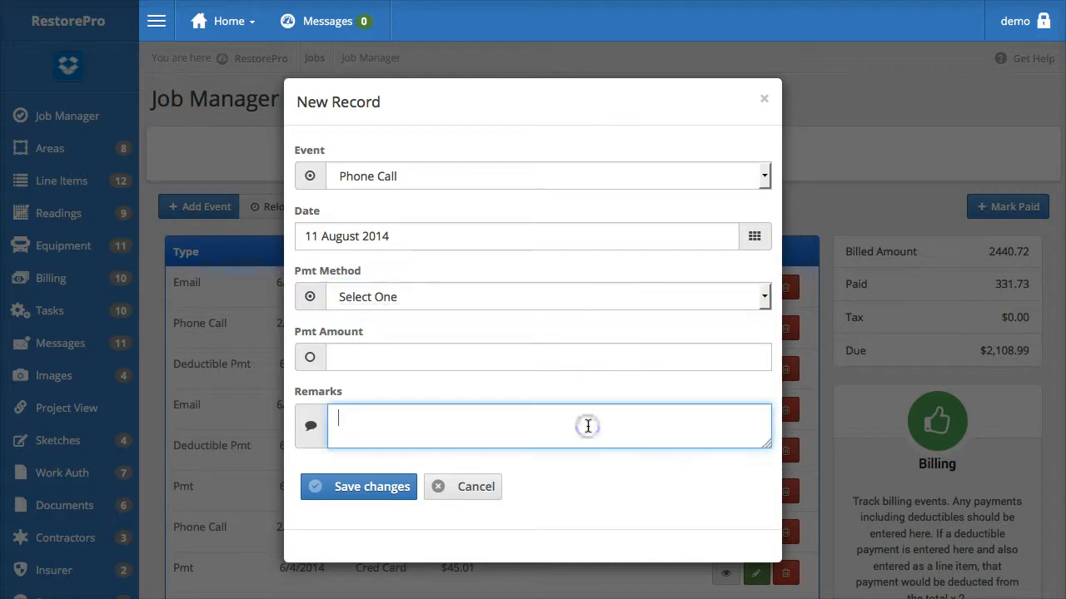
{"action": "type", "text": "No answer."}
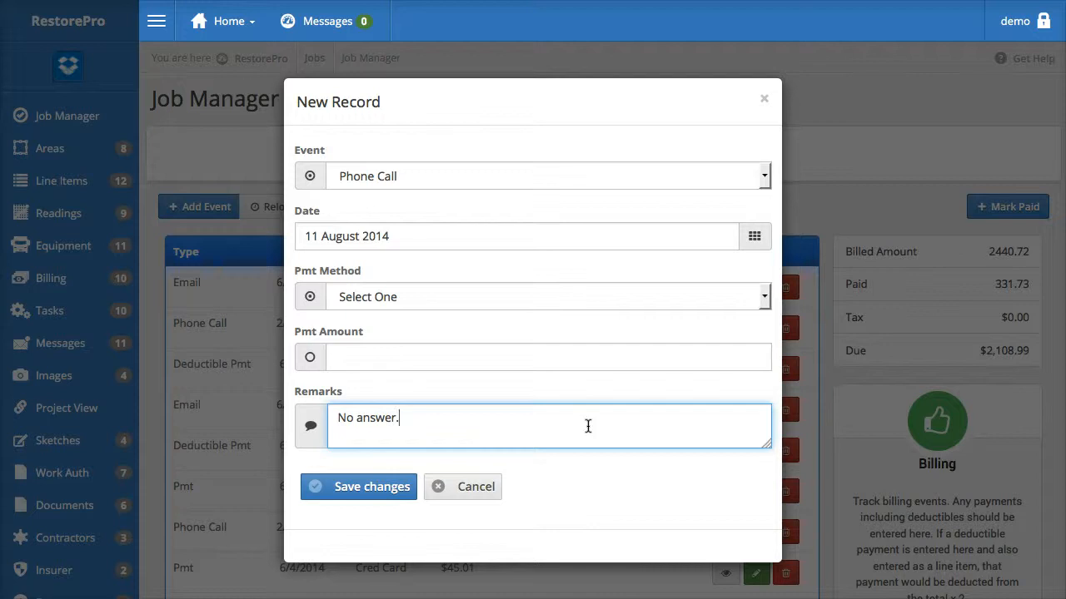
{"action": "type", "text": " Called the adjuste"}
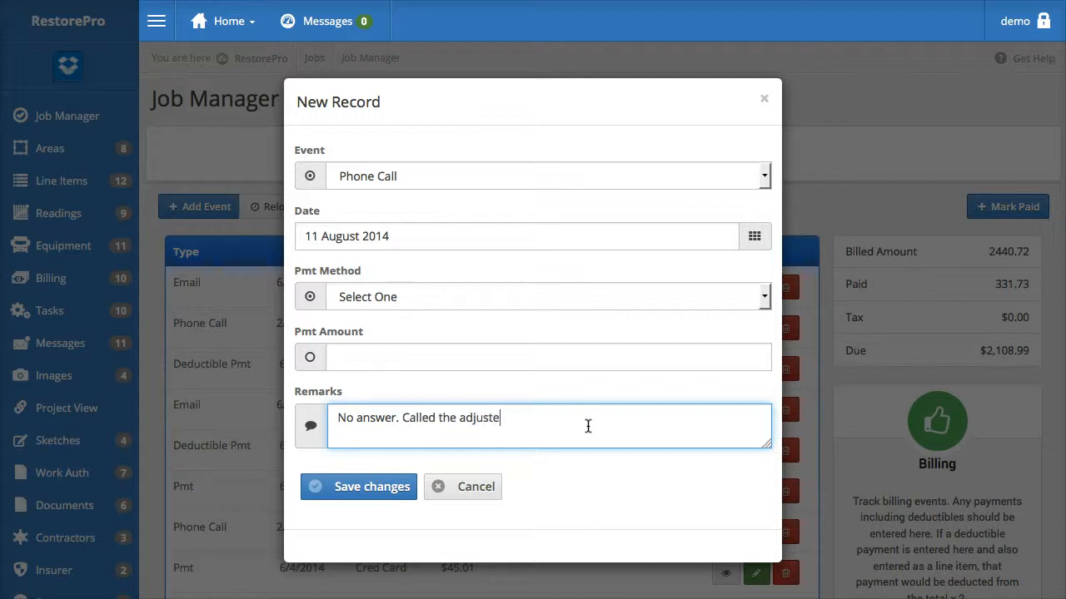
{"action": "type", "text": "r twice."}
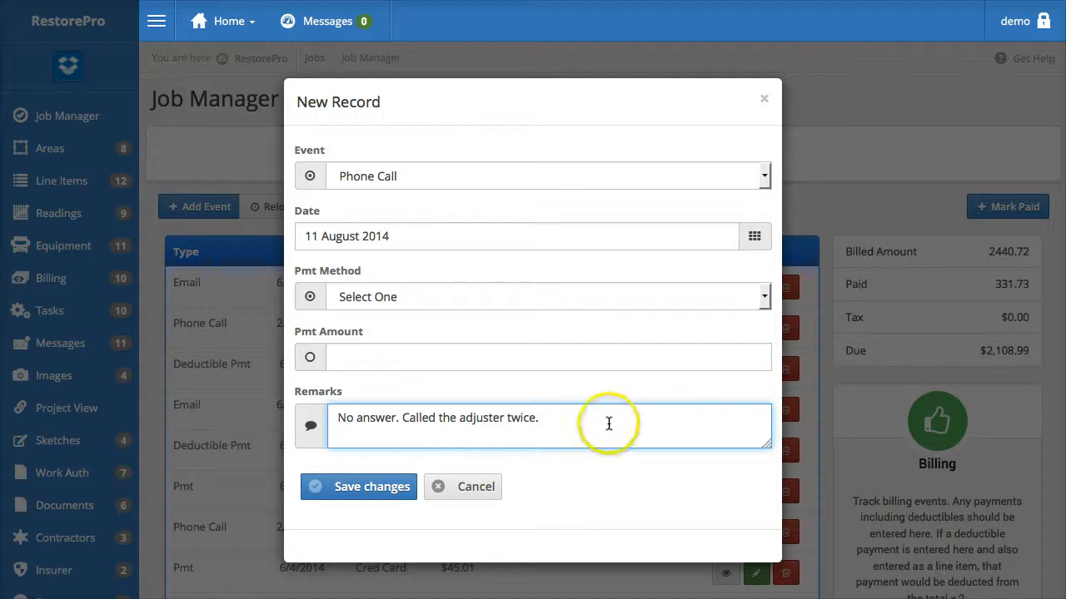
{"action": "left_click", "coordinate": [763, 98]}
{"action": "left_click", "coordinate": [283, 562]}
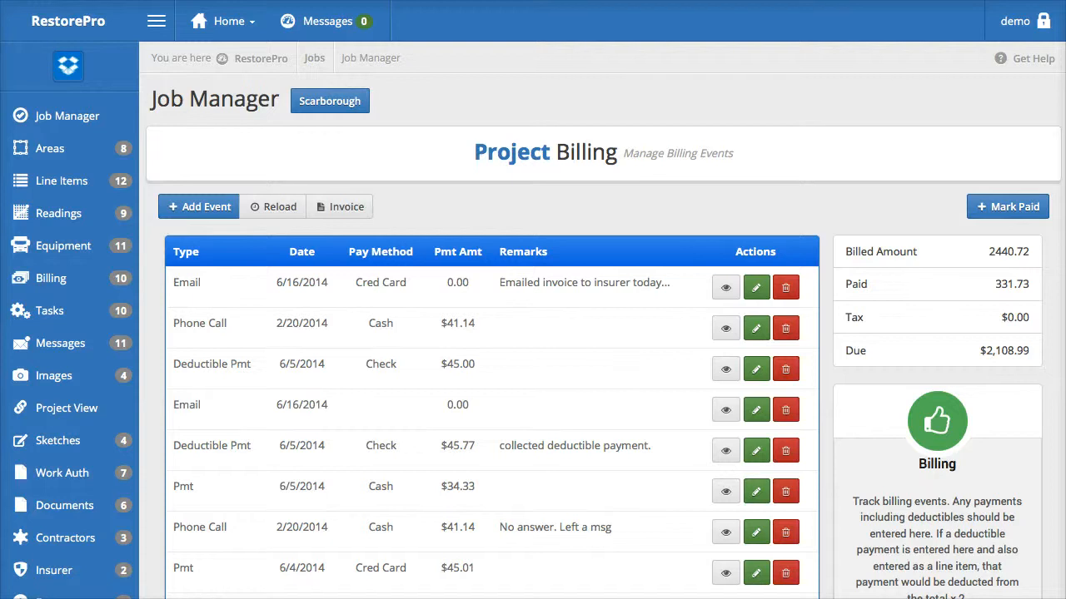
Step: Open the project's invoice from its billing and read through the client, insurer, contractor and project details
{"action": "left_click", "coordinate": [346, 208]}
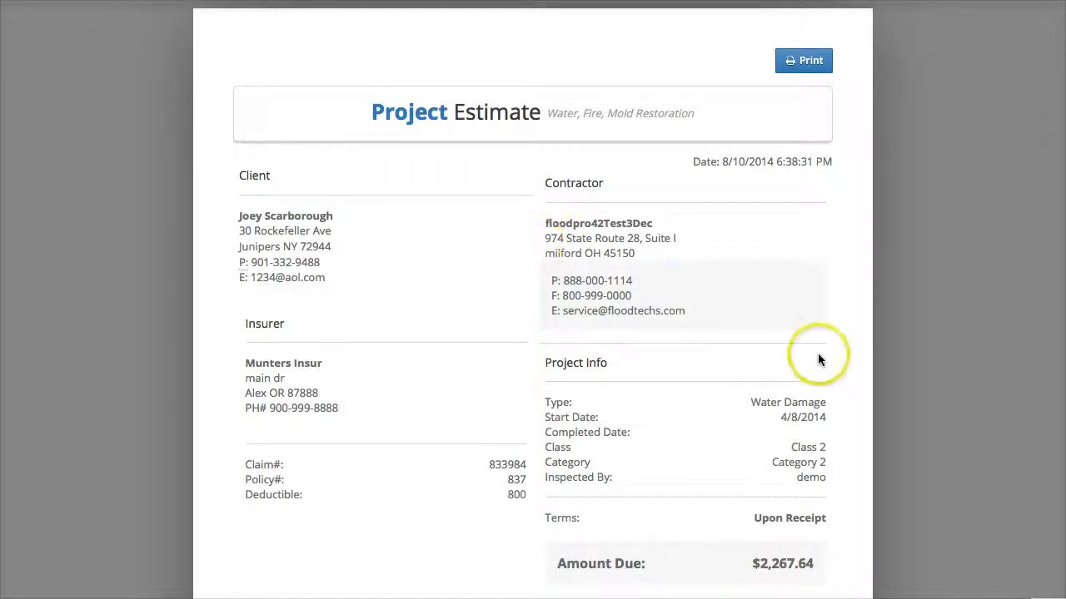
{"action": "scroll", "coordinate": [818, 359], "scroll_direction": "down", "scroll_amount": 10}
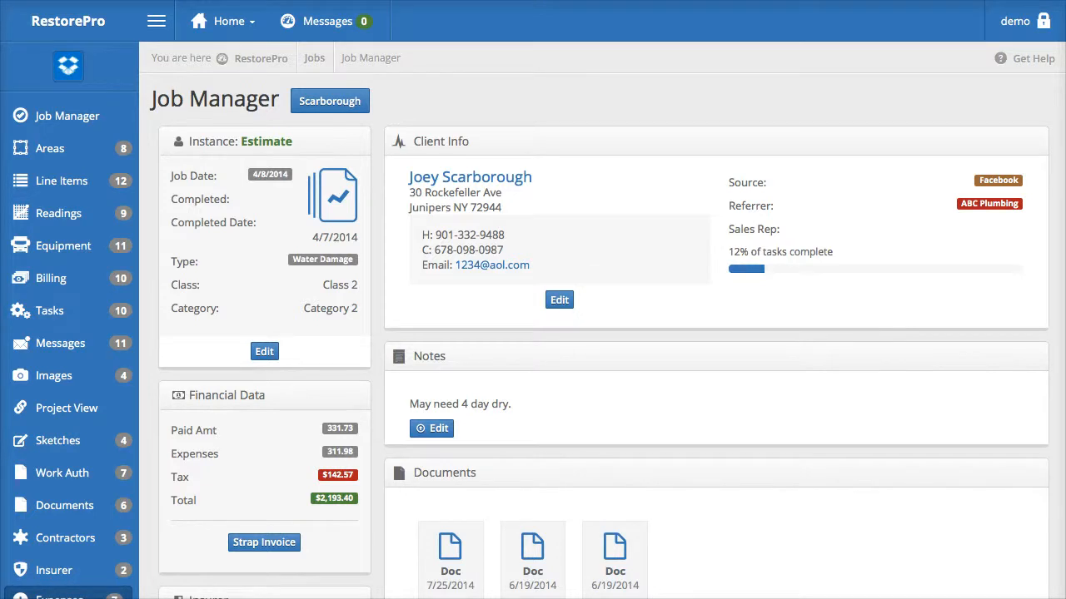
Step: Open the project's tasks and look through the task timeline
{"action": "left_click", "coordinate": [92, 315]}
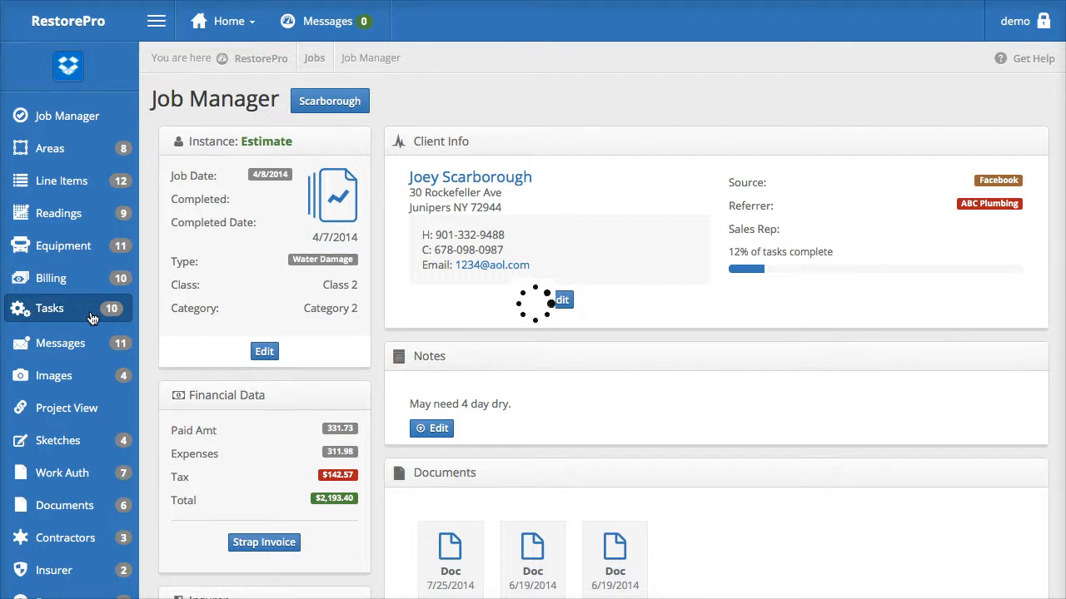
{"action": "left_click", "coordinate": [91, 319]}
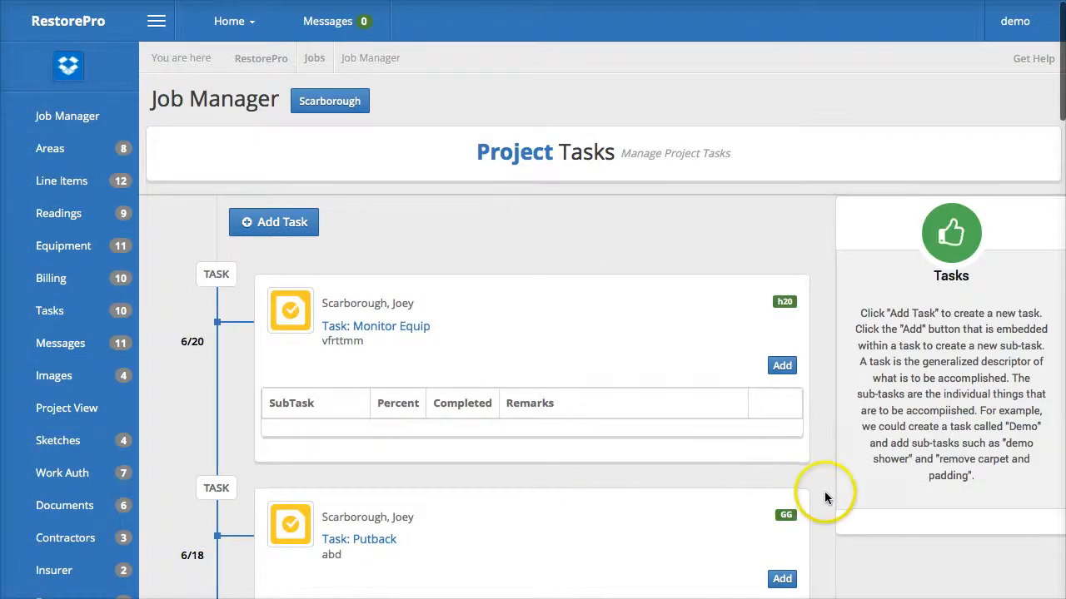
{"action": "scroll", "coordinate": [824, 493], "scroll_direction": "down", "scroll_amount": 2}
{"action": "scroll", "coordinate": [825, 497], "scroll_direction": "down", "scroll_amount": 10}
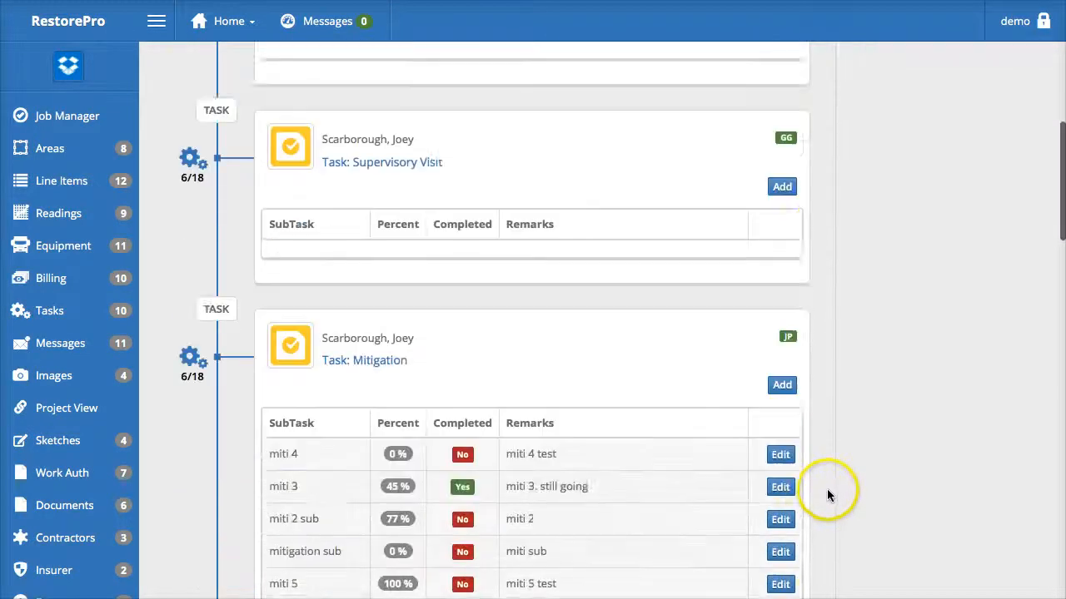
{"action": "scroll", "coordinate": [828, 489], "scroll_direction": "down", "scroll_amount": 7}
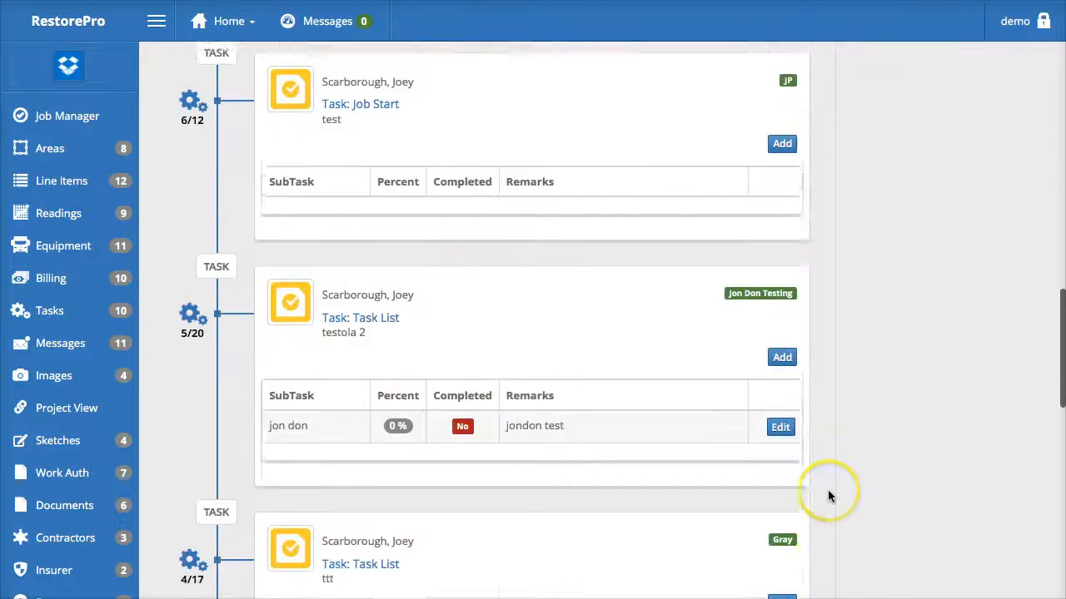
{"action": "scroll", "coordinate": [828, 491], "scroll_direction": "up", "scroll_amount": 17}
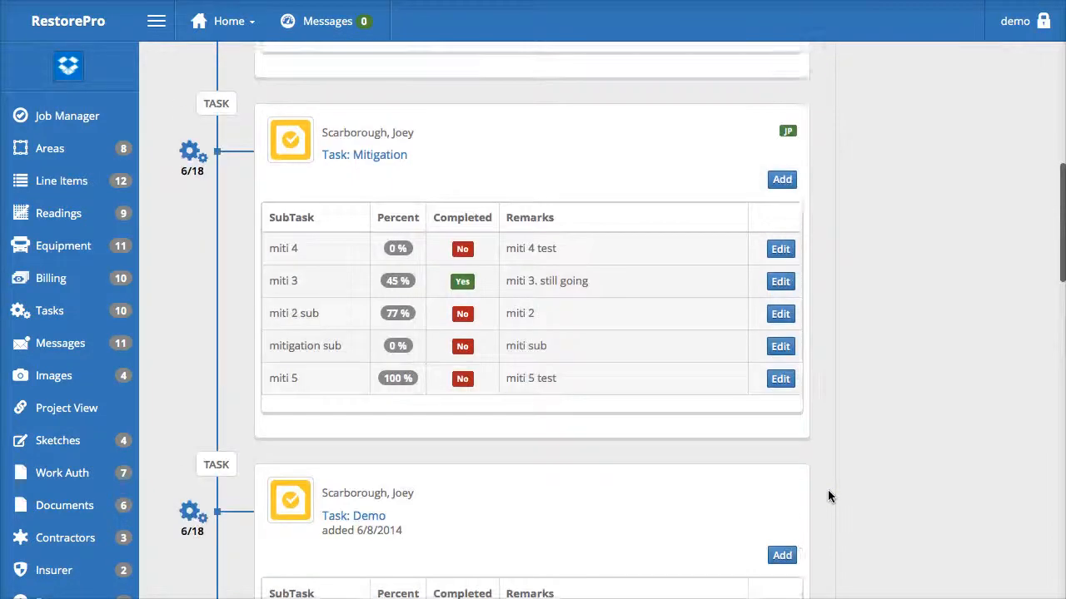
{"action": "scroll", "coordinate": [828, 492], "scroll_direction": "up", "scroll_amount": 5}
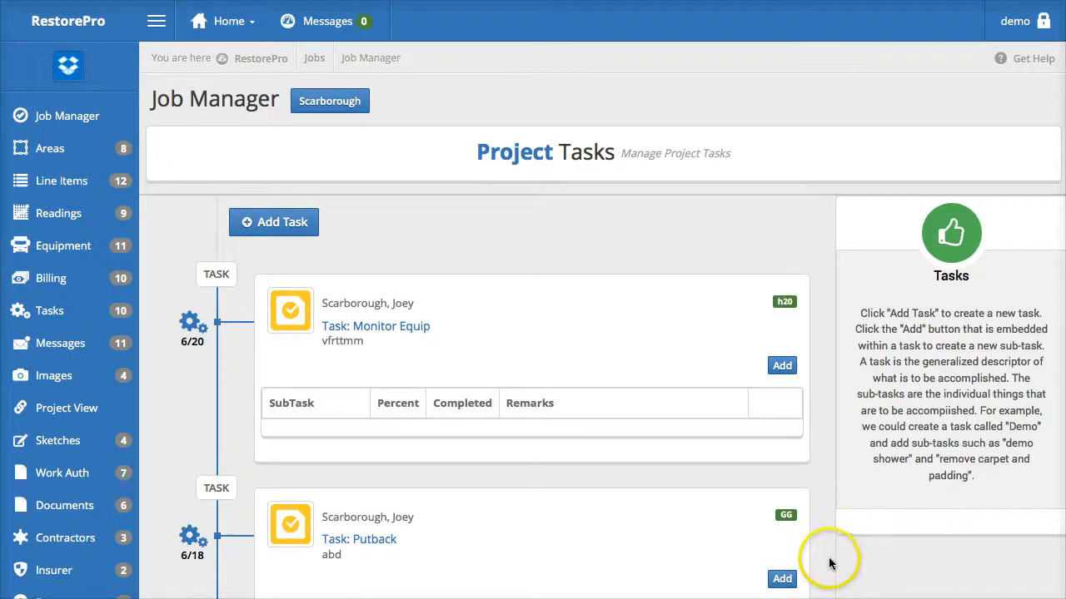
Step: Examine the Mitigation task's subtasks with their percentages, completion states and remarks, and where subtasks can be added or edited
{"action": "scroll", "coordinate": [836, 558], "scroll_direction": "down", "scroll_amount": 4}
{"action": "scroll", "coordinate": [838, 544], "scroll_direction": "down", "scroll_amount": 6}
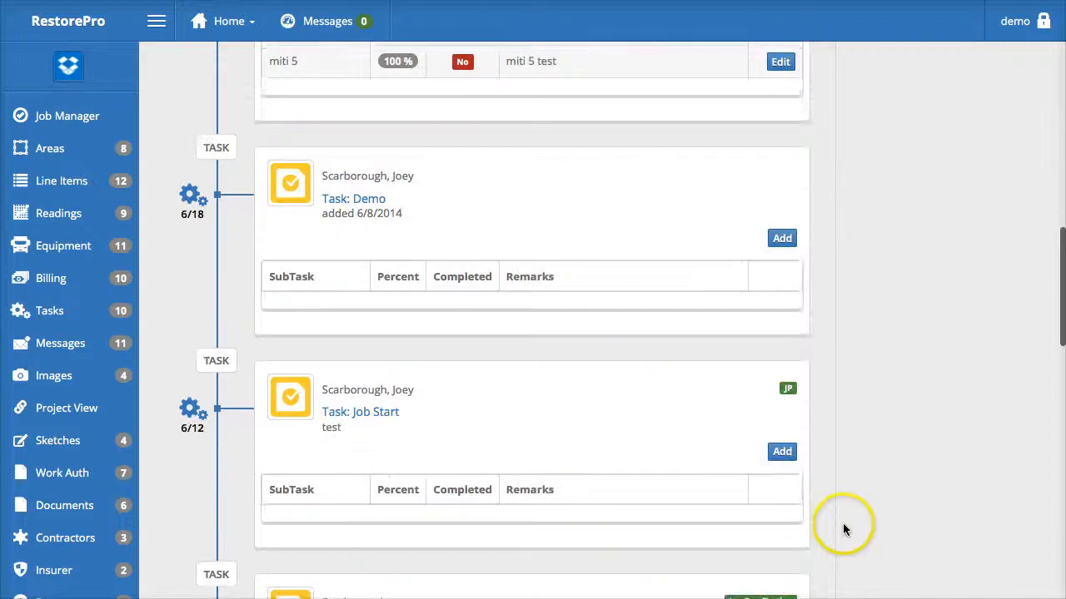
{"action": "scroll", "coordinate": [840, 526], "scroll_direction": "up", "scroll_amount": 2}
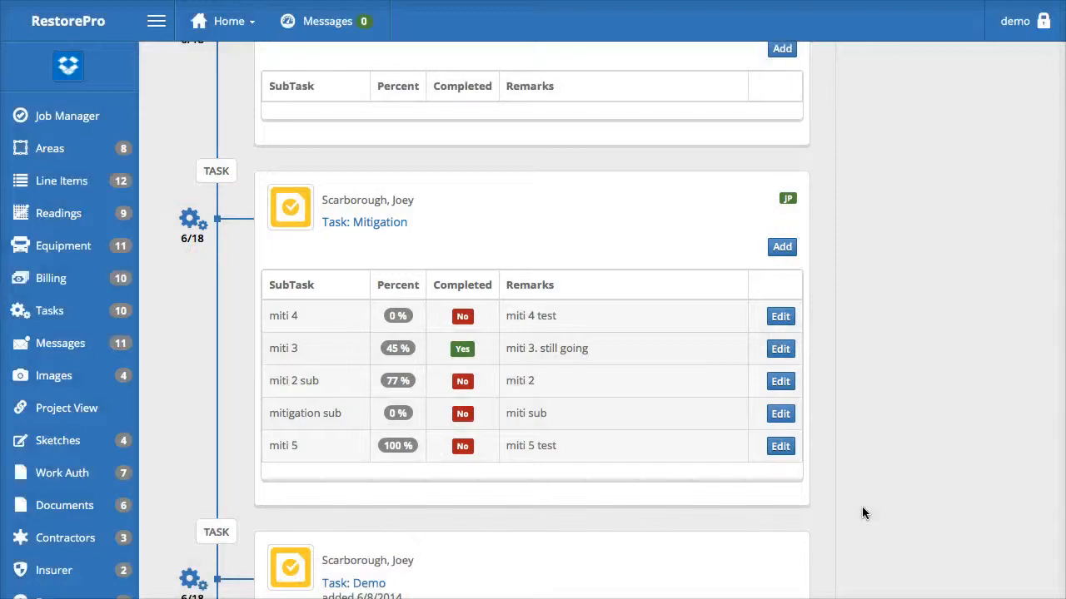
{"action": "left_click", "coordinate": [537, 558]}
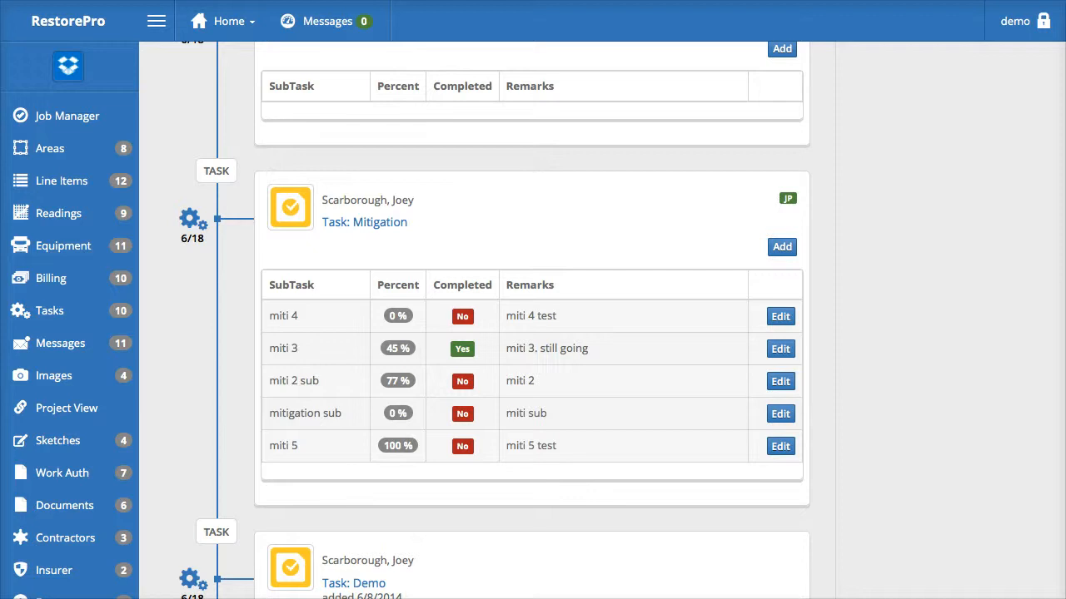
{"action": "scroll", "coordinate": [975, 423], "scroll_direction": "up", "scroll_amount": 10}
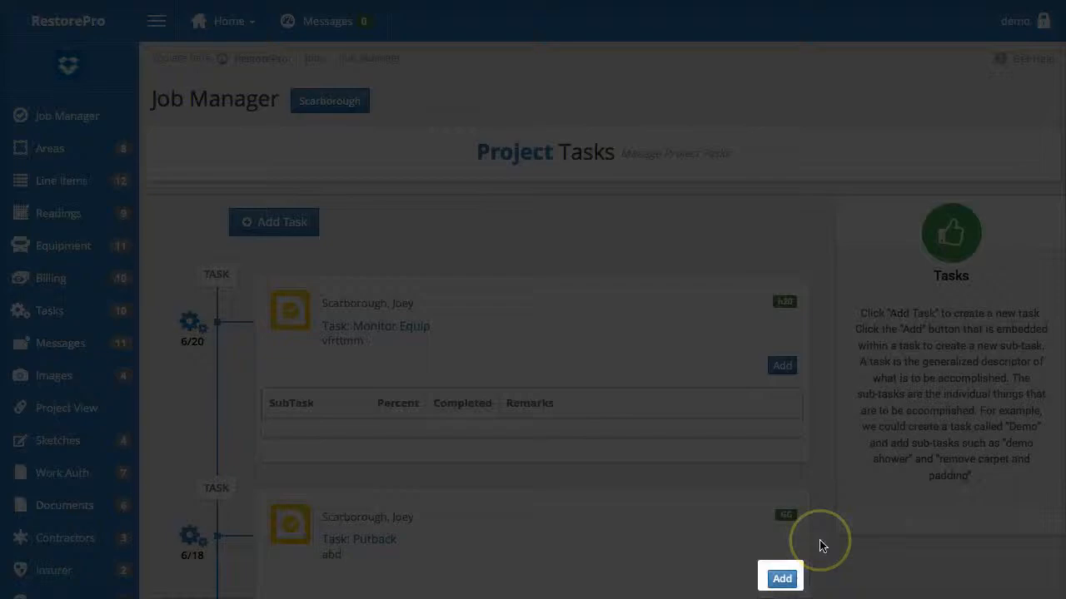
{"action": "left_click", "coordinate": [819, 545]}
{"action": "scroll", "coordinate": [820, 546], "scroll_direction": "down", "scroll_amount": 2}
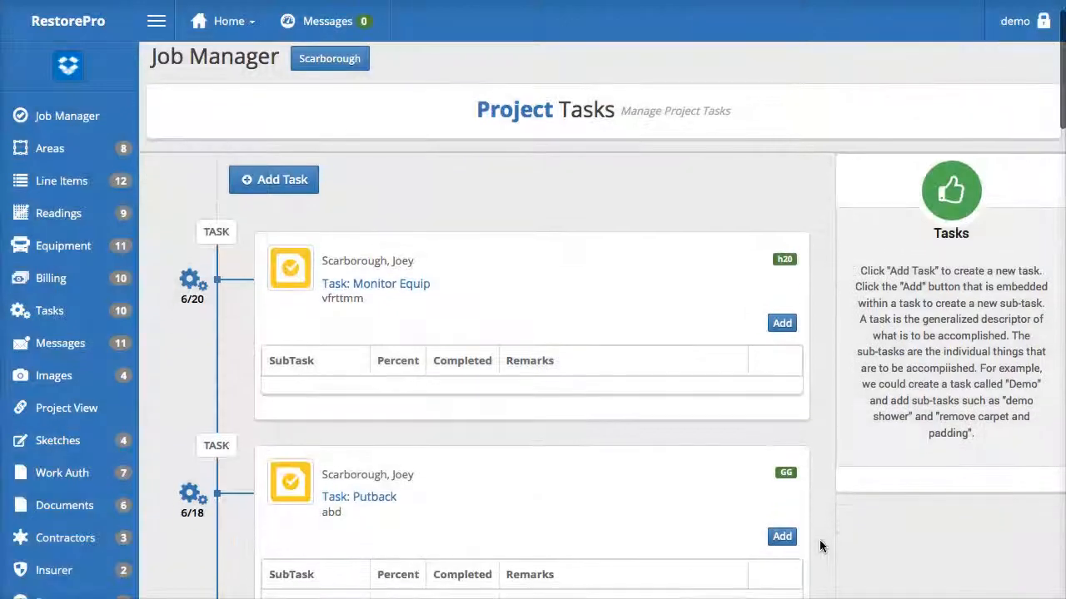
{"action": "left_click", "coordinate": [813, 513]}
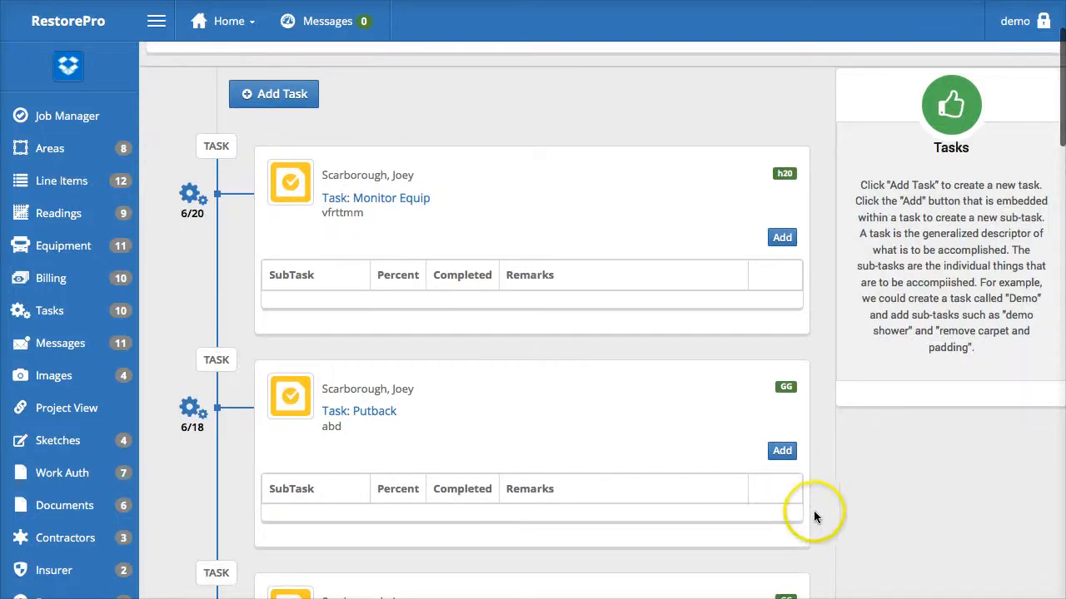
{"action": "scroll", "coordinate": [813, 513], "scroll_direction": "down", "scroll_amount": 6}
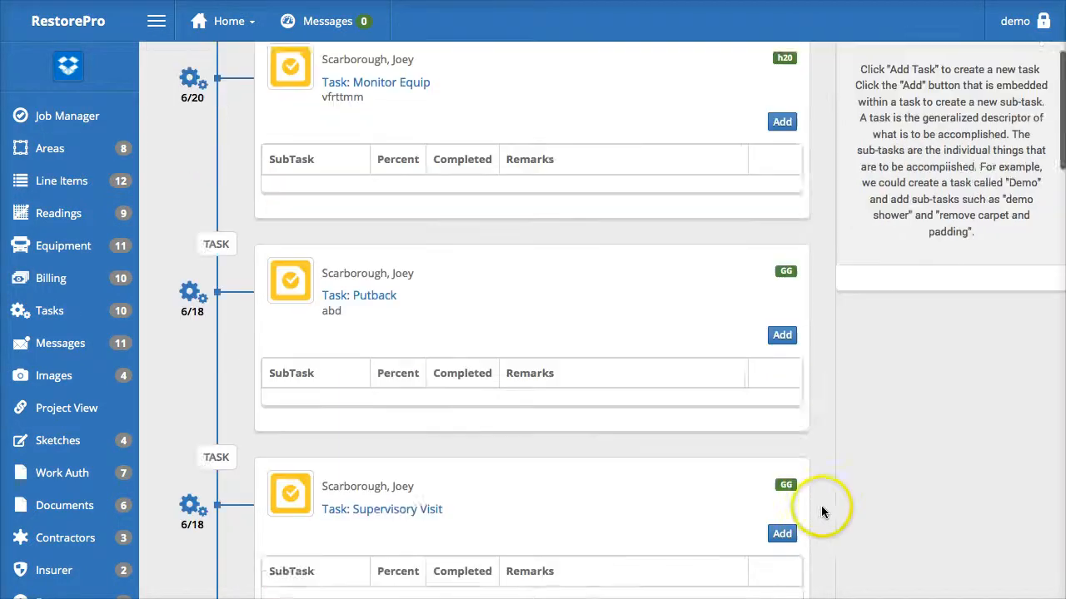
{"action": "scroll", "coordinate": [837, 510], "scroll_direction": "down", "scroll_amount": 1}
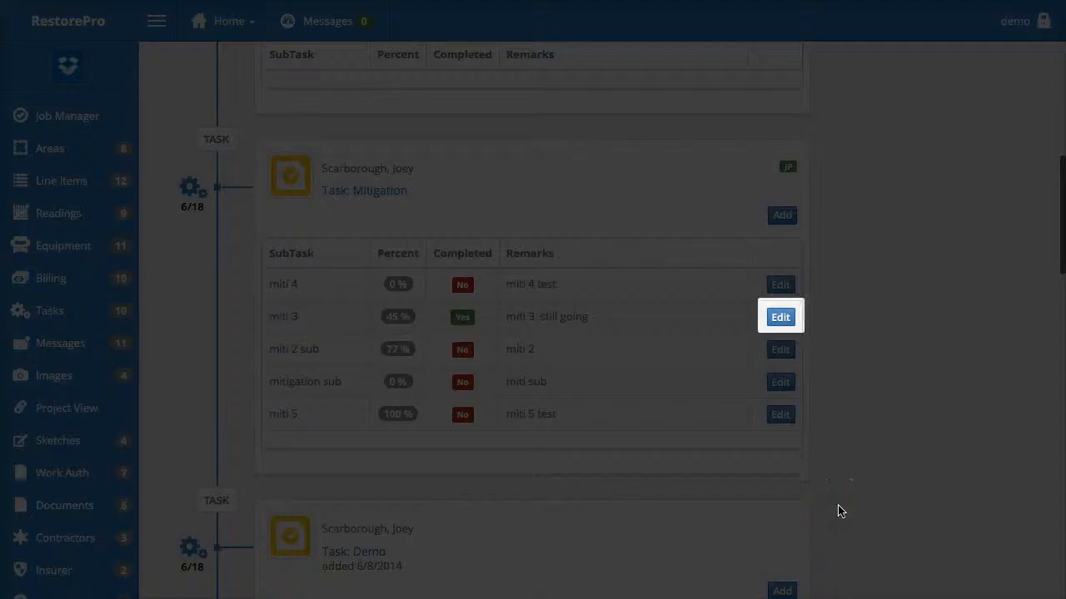
{"action": "scroll", "coordinate": [838, 505], "scroll_direction": "up", "scroll_amount": 10}
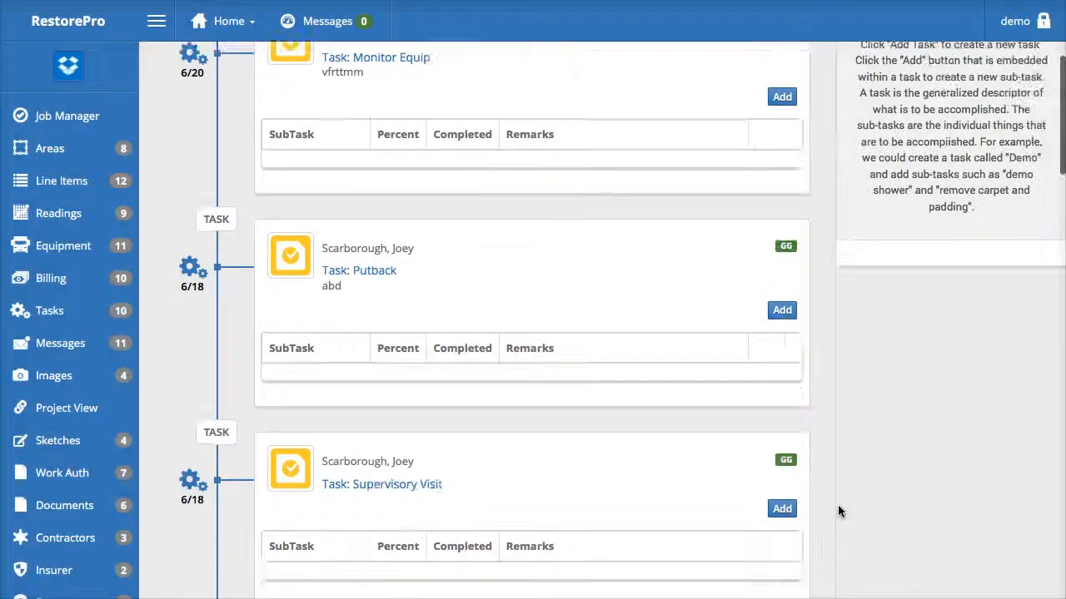
Step: Fill in a new Pickup Equip task dated 11 August 2014 for technician demo, and cancel it without saving
{"action": "left_click", "coordinate": [301, 226]}
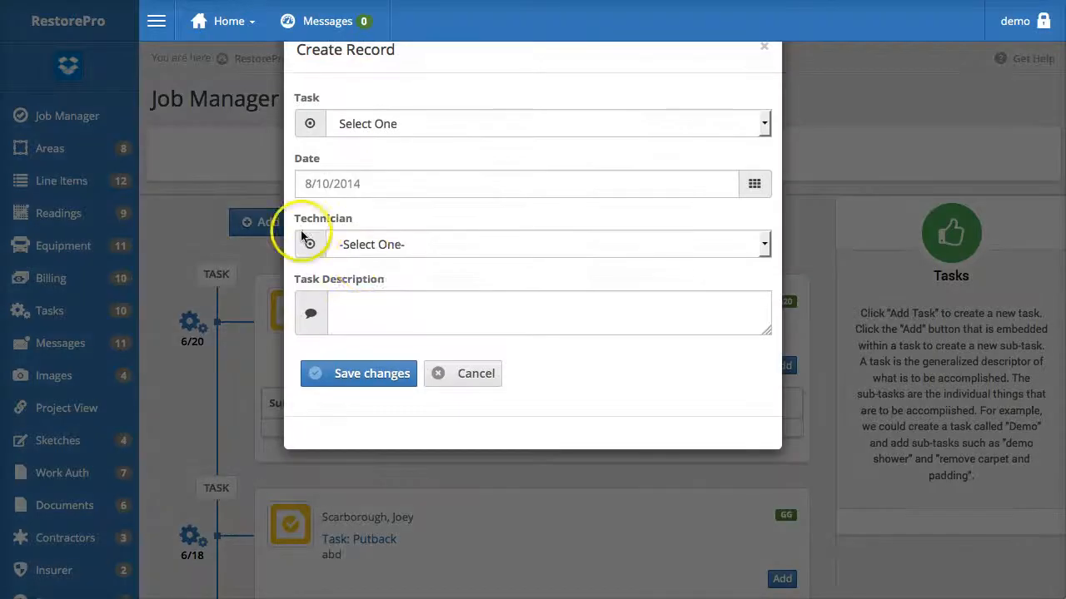
{"action": "left_click", "coordinate": [577, 254]}
{"action": "left_click", "coordinate": [654, 120]}
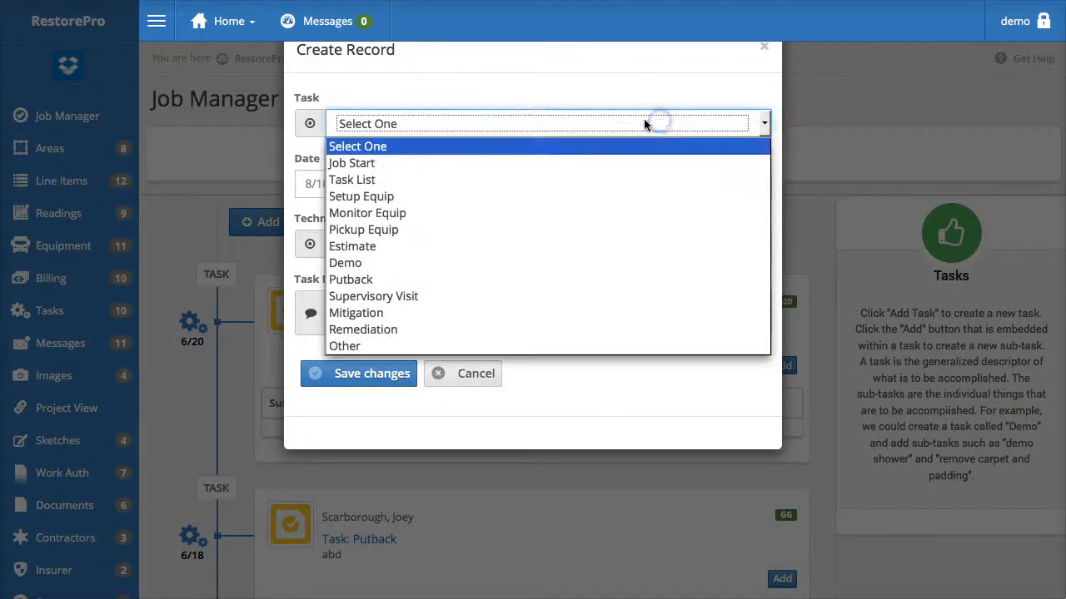
{"action": "left_click", "coordinate": [620, 230]}
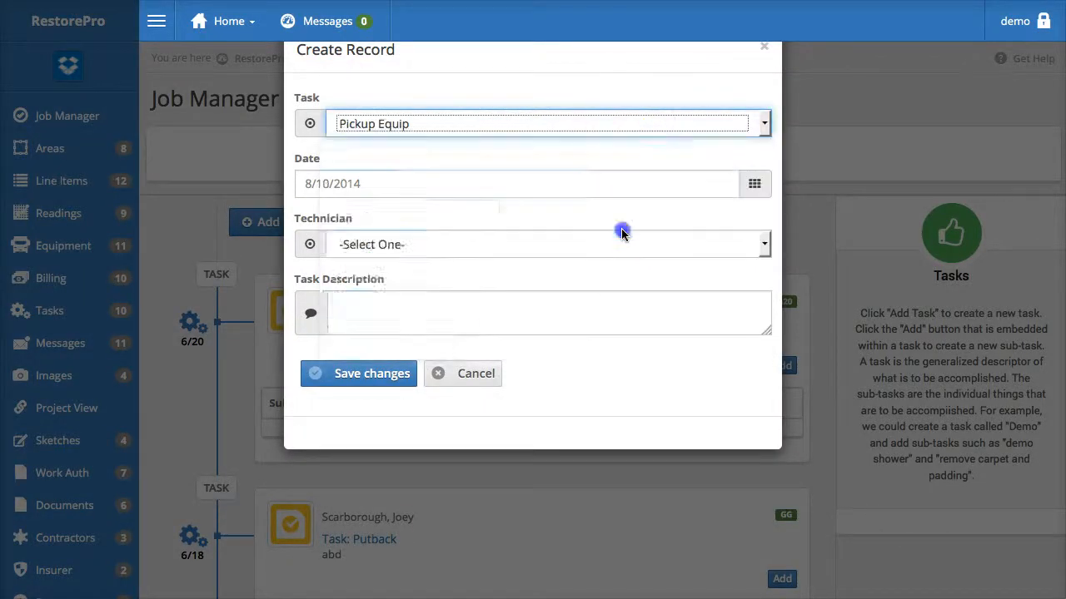
{"action": "left_click", "coordinate": [684, 193]}
{"action": "left_click", "coordinate": [338, 316]}
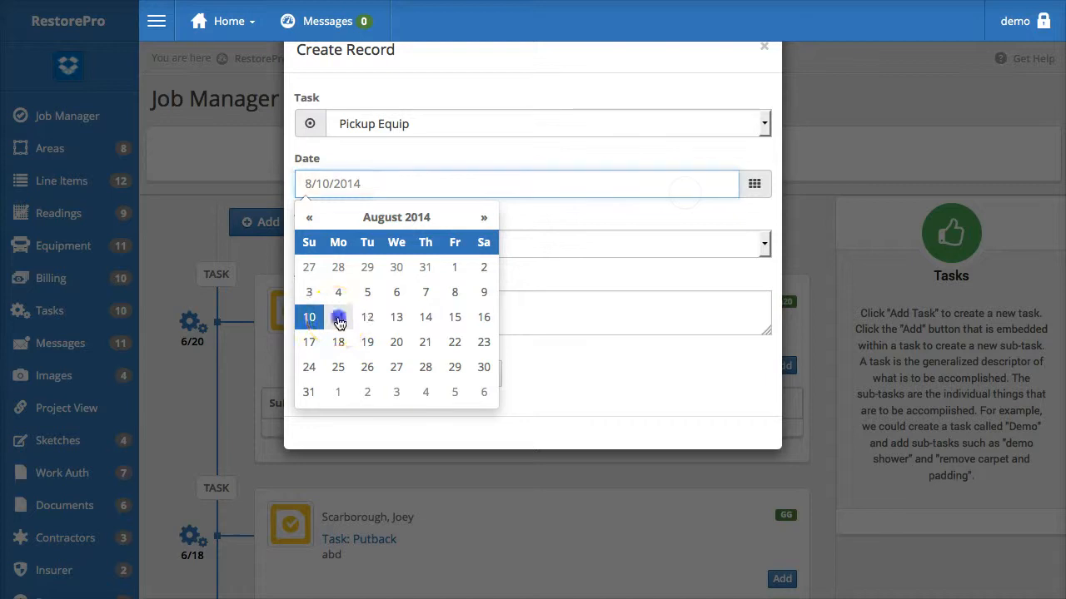
{"action": "left_click", "coordinate": [639, 252]}
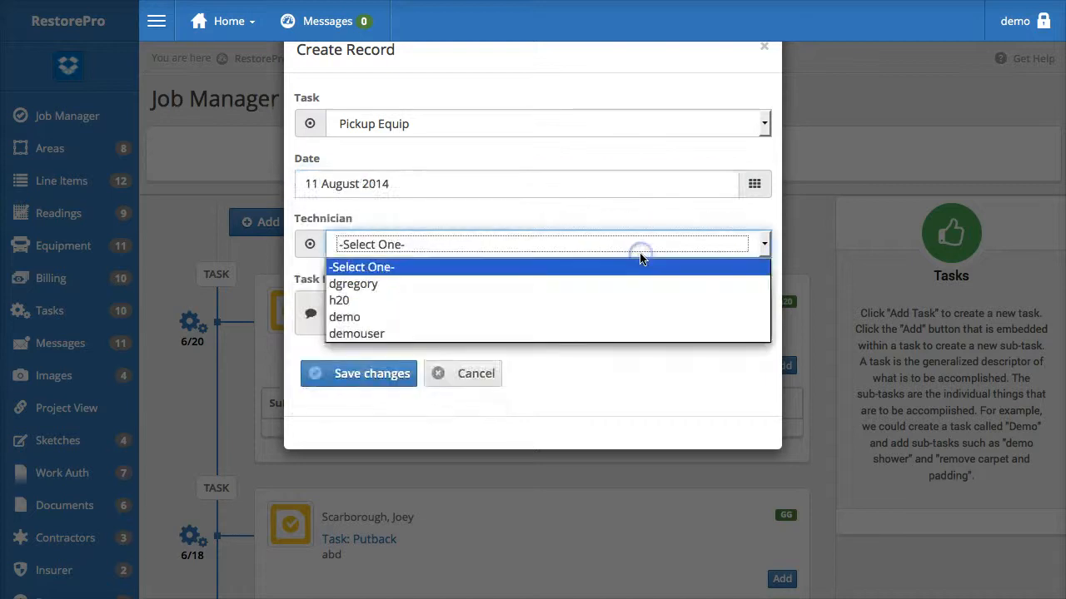
{"action": "left_click", "coordinate": [563, 316]}
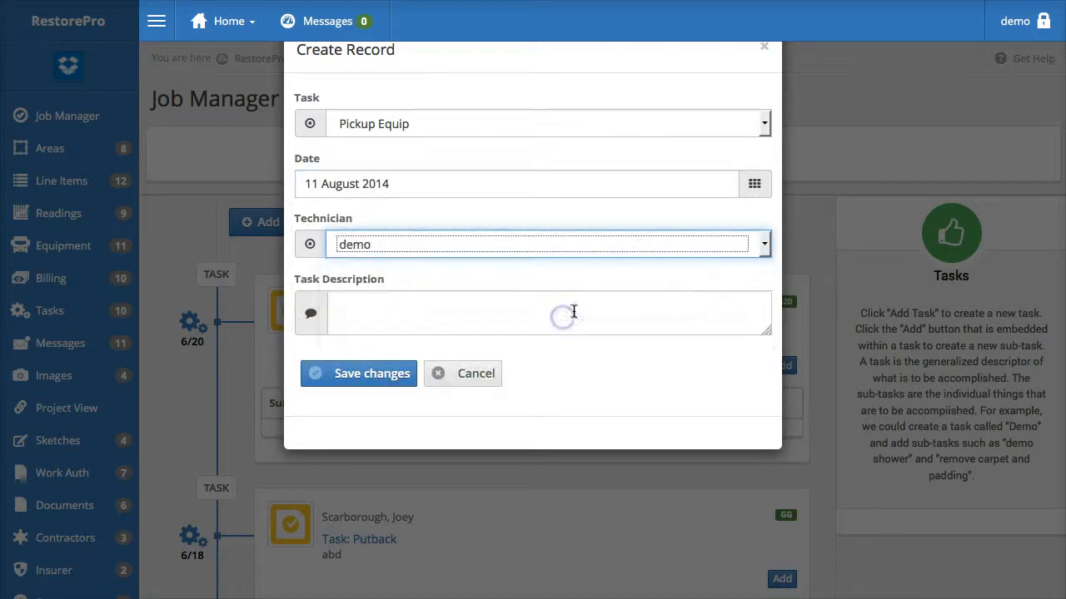
{"action": "left_click", "coordinate": [490, 378]}
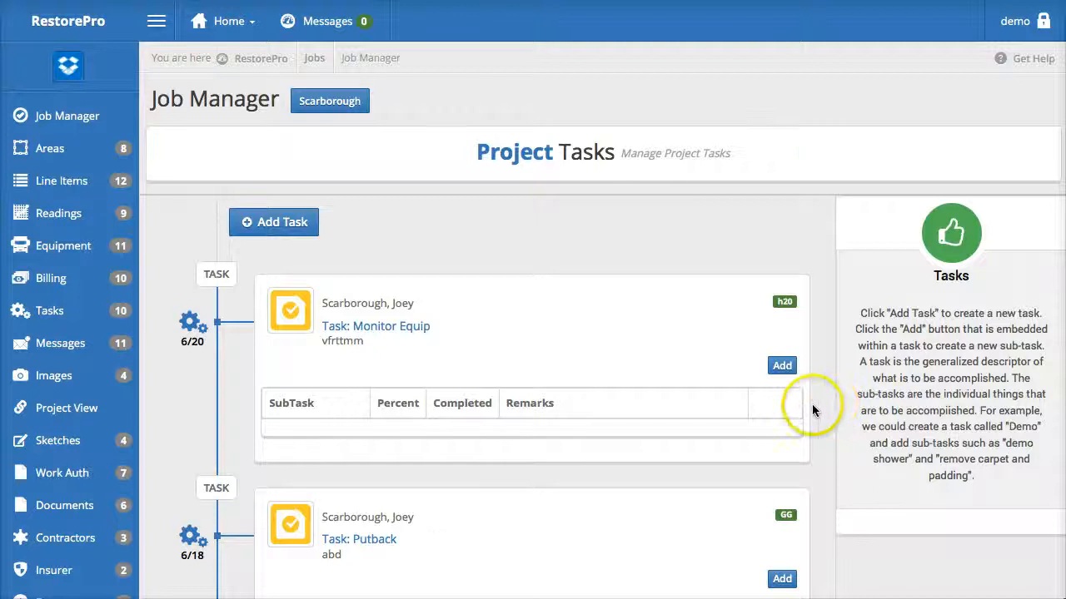
Step: Add a "Pull padding" subtask to the Putback task with the description "Pull all padding in the family room. Save tackstrip if not damaged."
{"action": "scroll", "coordinate": [820, 399], "scroll_direction": "down", "scroll_amount": 3}
{"action": "scroll", "coordinate": [816, 391], "scroll_direction": "down", "scroll_amount": 1}
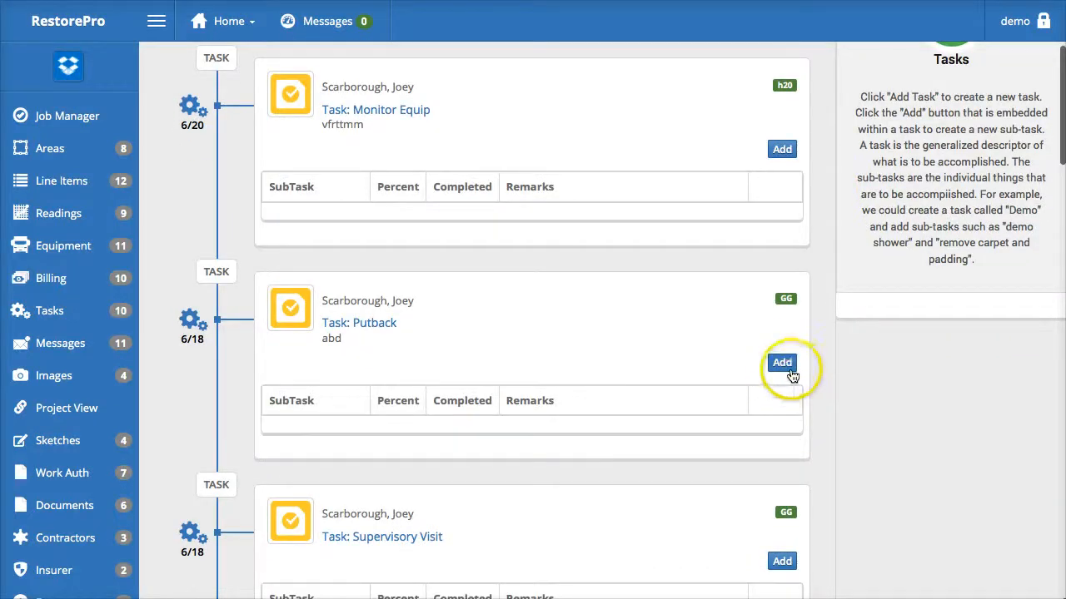
{"action": "left_click", "coordinate": [785, 367]}
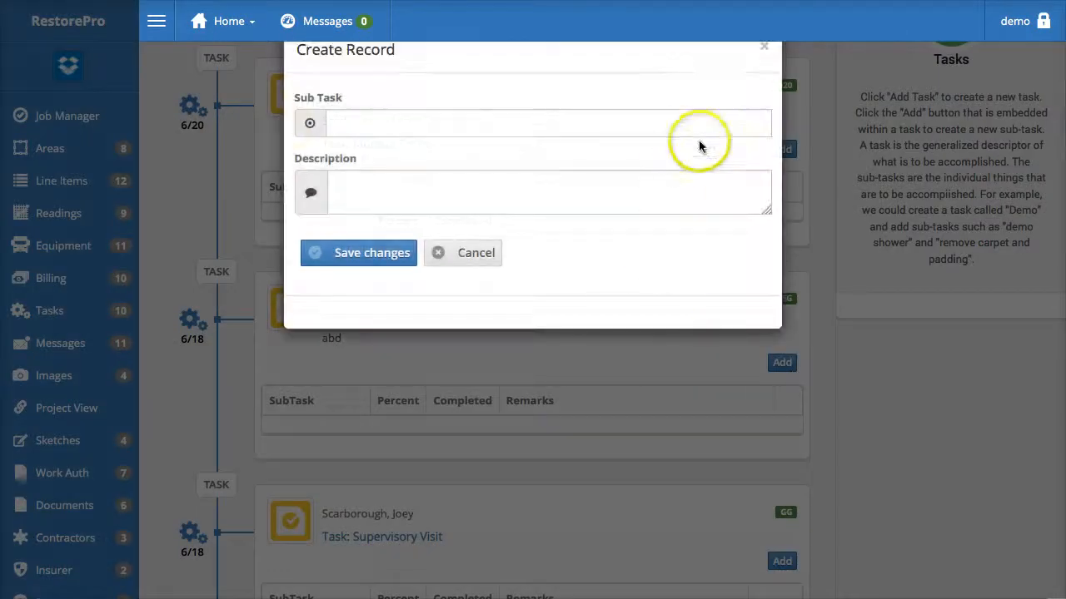
{"action": "left_click", "coordinate": [695, 130]}
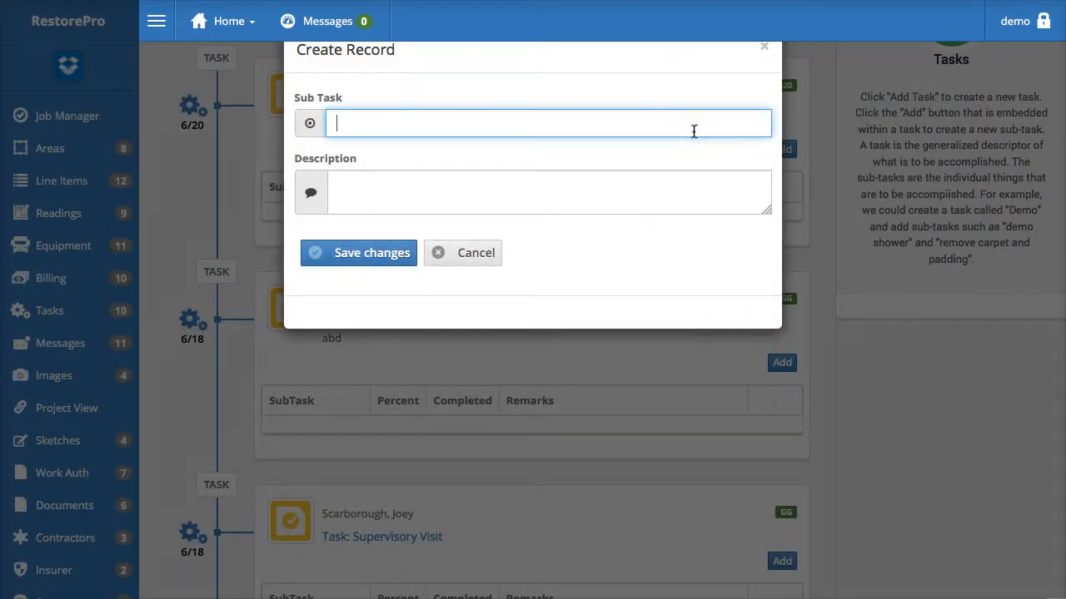
{"action": "type", "text": "Pull padding"}
{"action": "key", "text": "Tab"}
{"action": "type", "text": "Pu"}
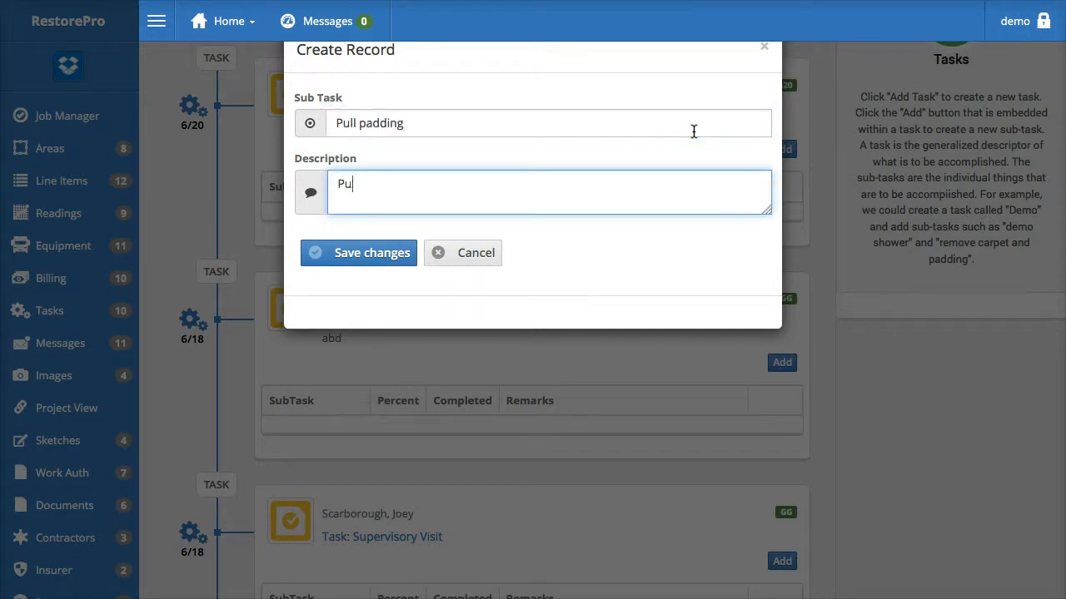
{"action": "type", "text": "ll all padding in the "}
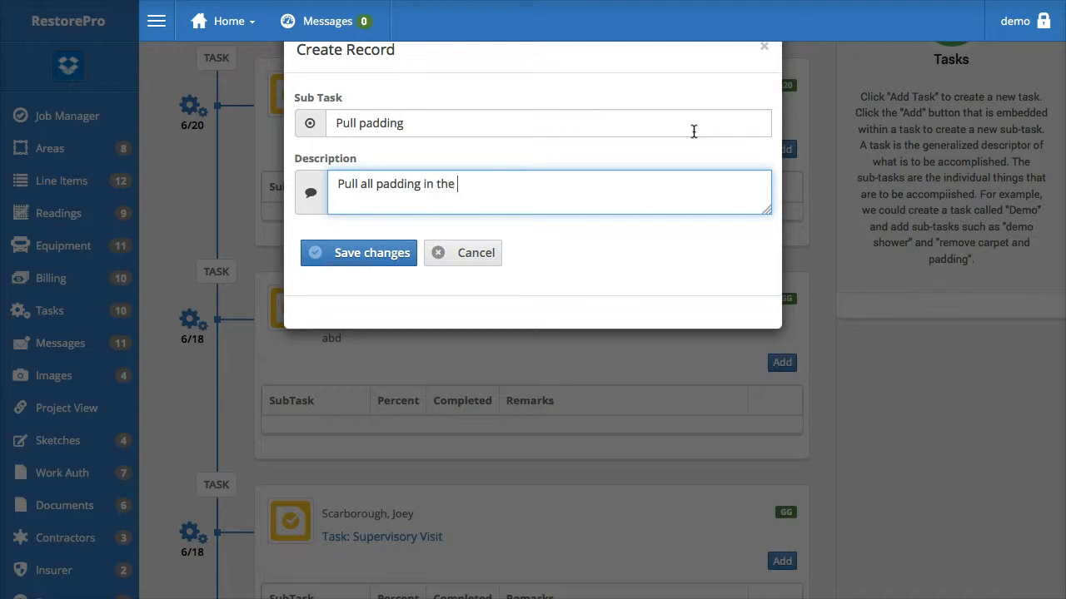
{"action": "type", "text": "family room. Save tacks"}
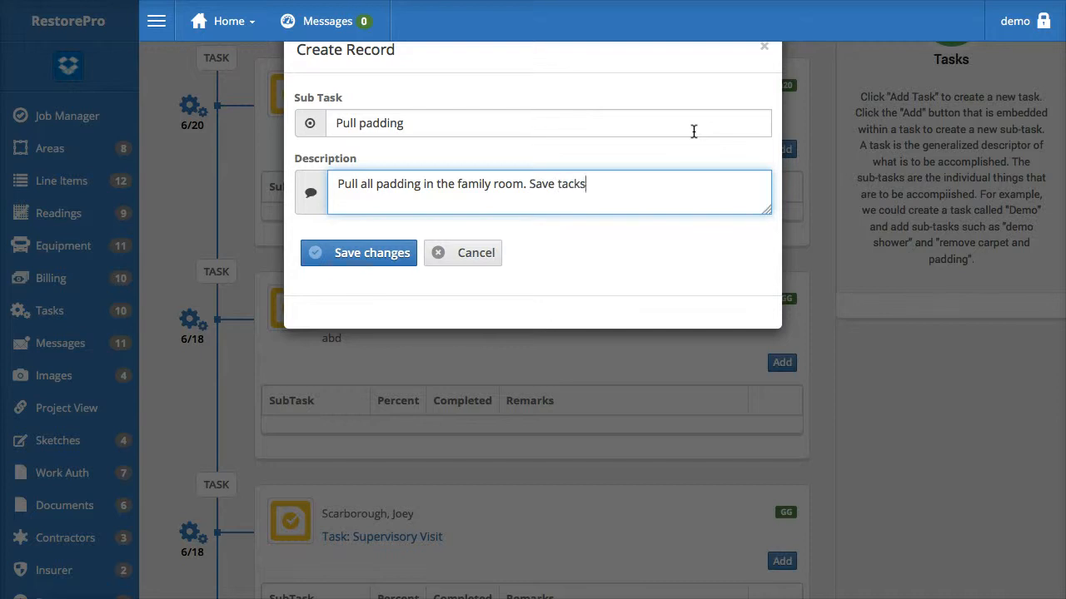
{"action": "type", "text": "trip if not dam"}
{"action": "type", "text": "d."}
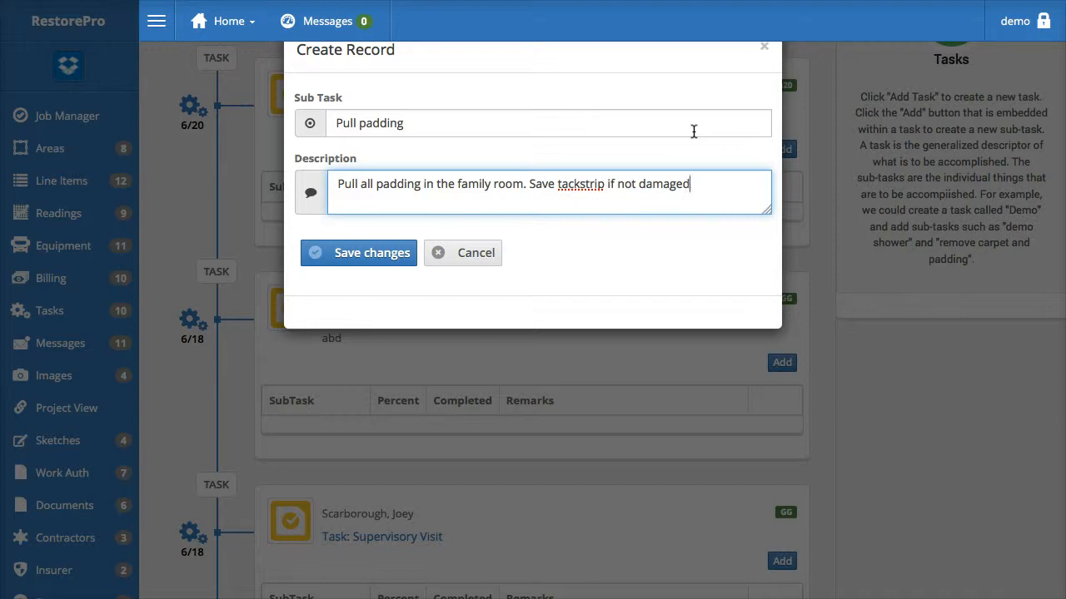
{"action": "left_click", "coordinate": [374, 252]}
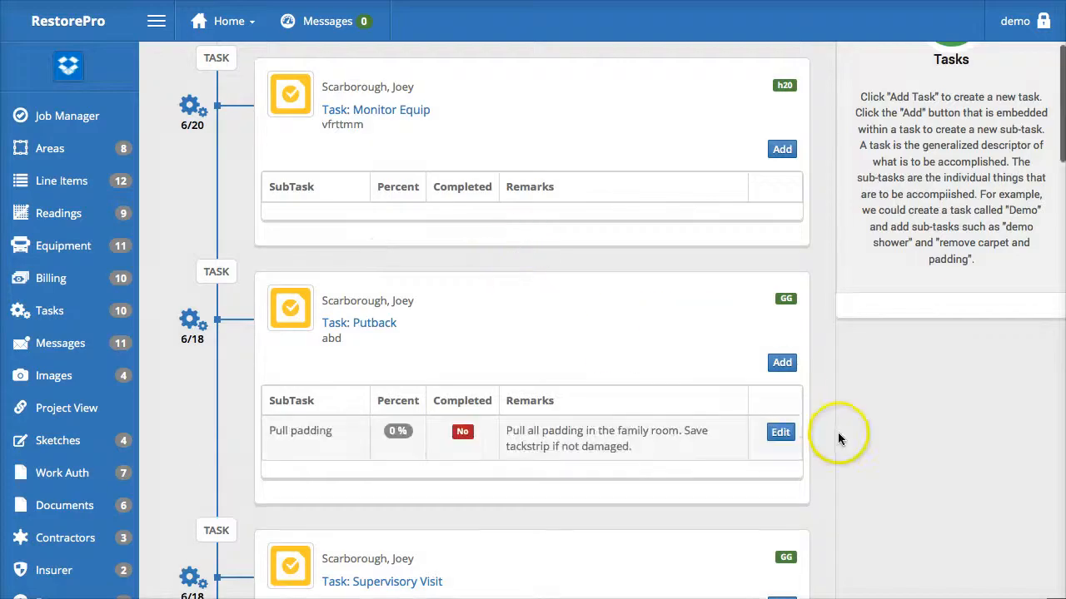
Step: Mark the Putback task's "Pull padding" subtask as completed, with 100 percent complete, and save the changes
{"action": "scroll", "coordinate": [839, 425], "scroll_direction": "down", "scroll_amount": 2}
{"action": "left_click", "coordinate": [780, 337]}
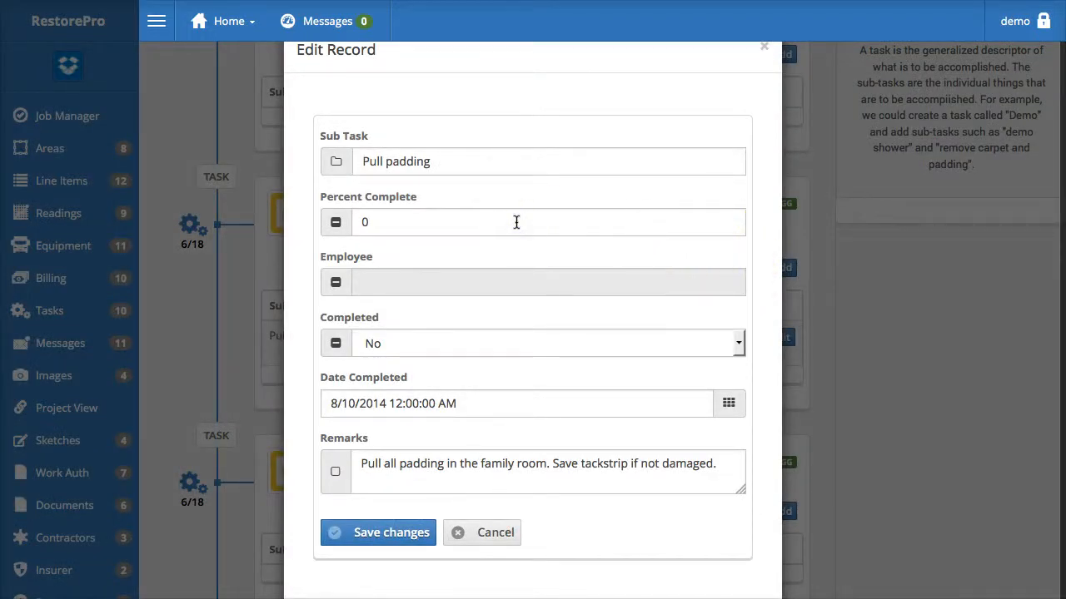
{"action": "left_click", "coordinate": [398, 222]}
{"action": "left_click", "coordinate": [407, 335]}
{"action": "left_click", "coordinate": [403, 384]}
{"action": "left_click", "coordinate": [444, 221]}
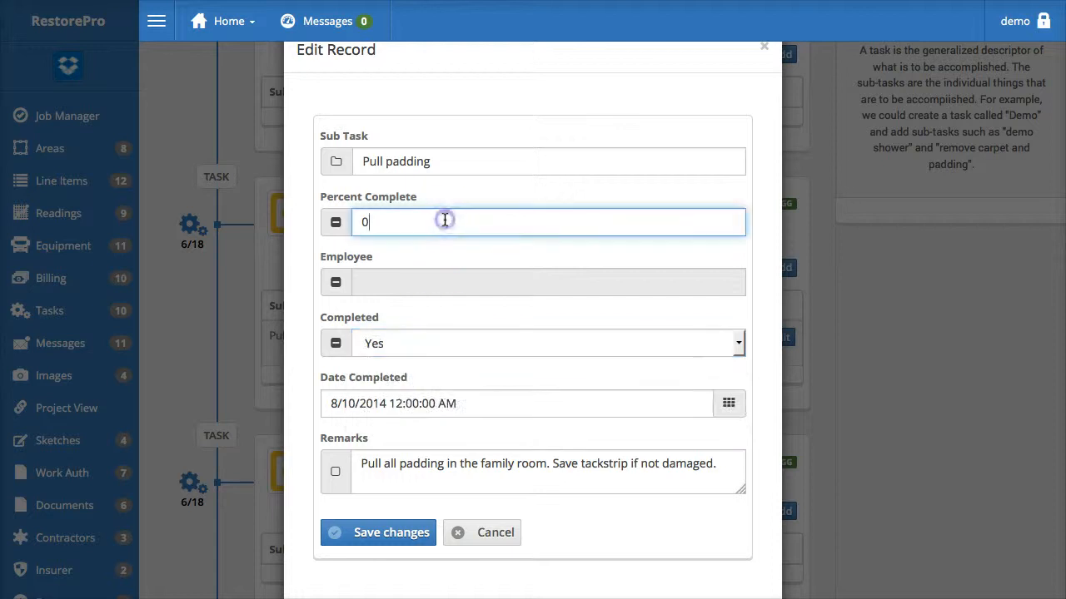
{"action": "type", "text": "100"}
{"action": "scroll", "coordinate": [707, 464], "scroll_direction": "down", "scroll_amount": 1}
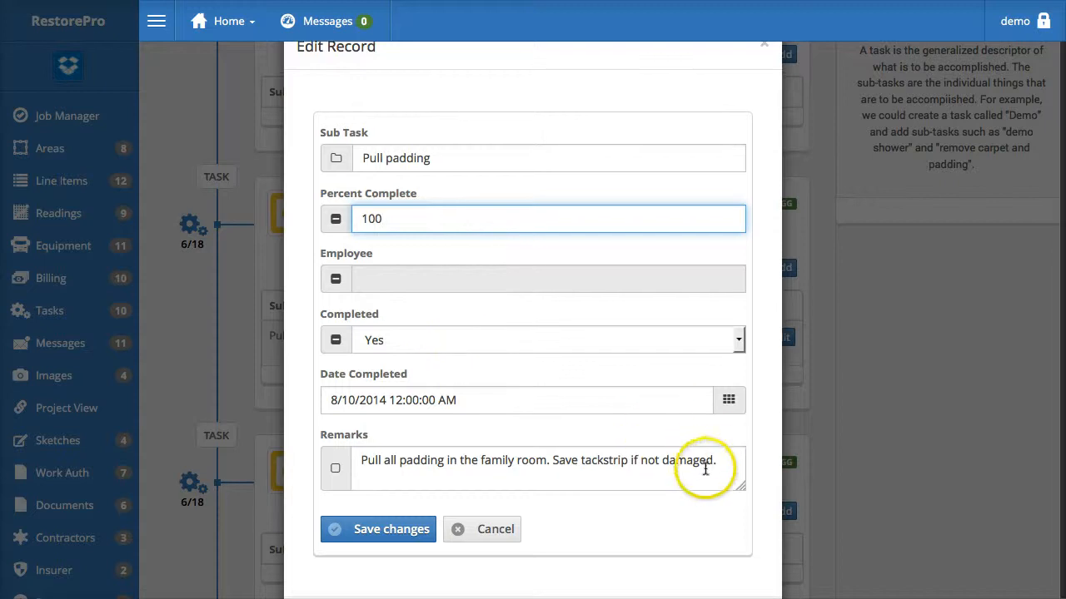
{"action": "left_click", "coordinate": [408, 537]}
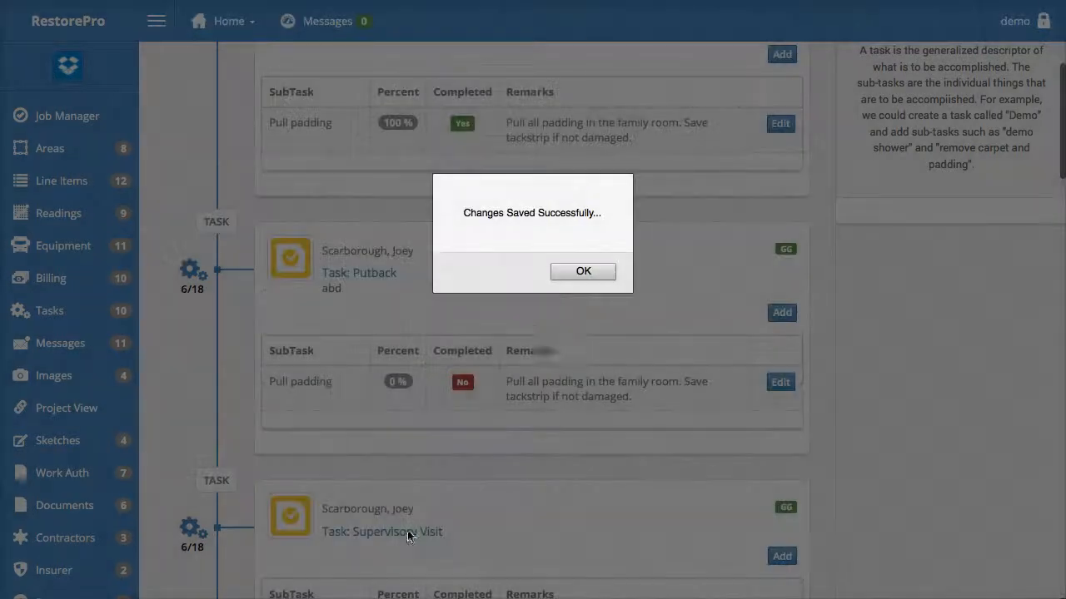
{"action": "left_click", "coordinate": [589, 276]}
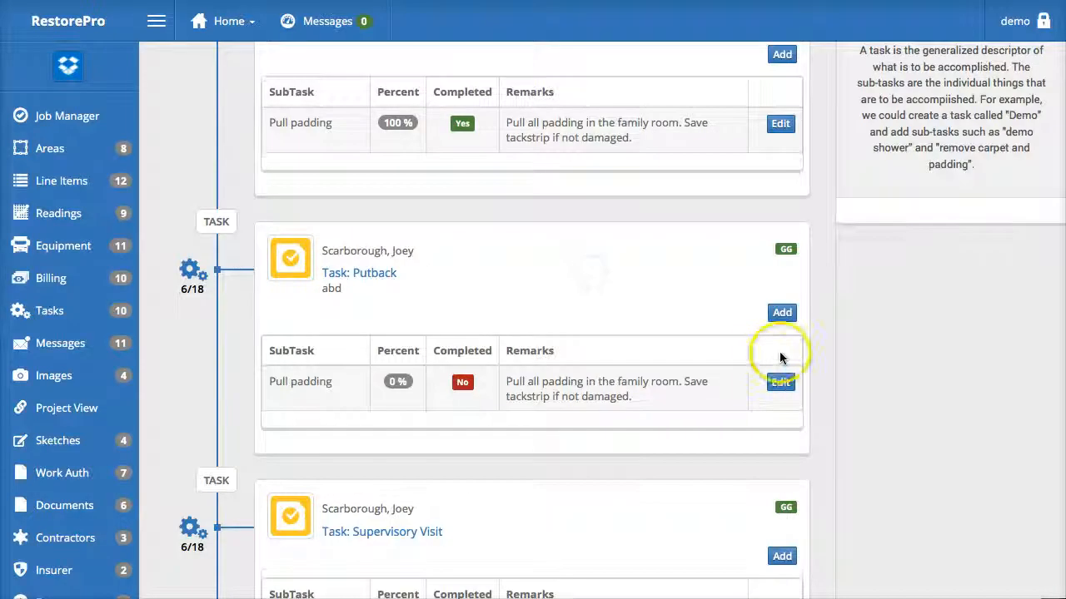
Step: Look through the project's task timeline and compare the subtasks' percentages and completion states
{"action": "scroll", "coordinate": [809, 344], "scroll_direction": "up", "scroll_amount": 3}
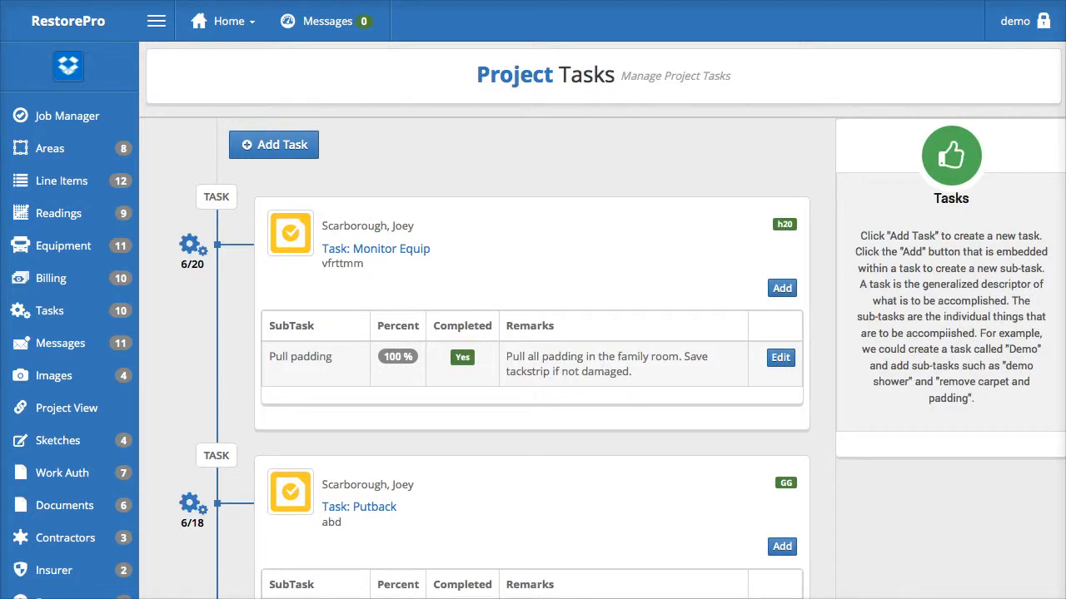
{"action": "scroll", "coordinate": [613, 423], "scroll_direction": "down", "scroll_amount": 1}
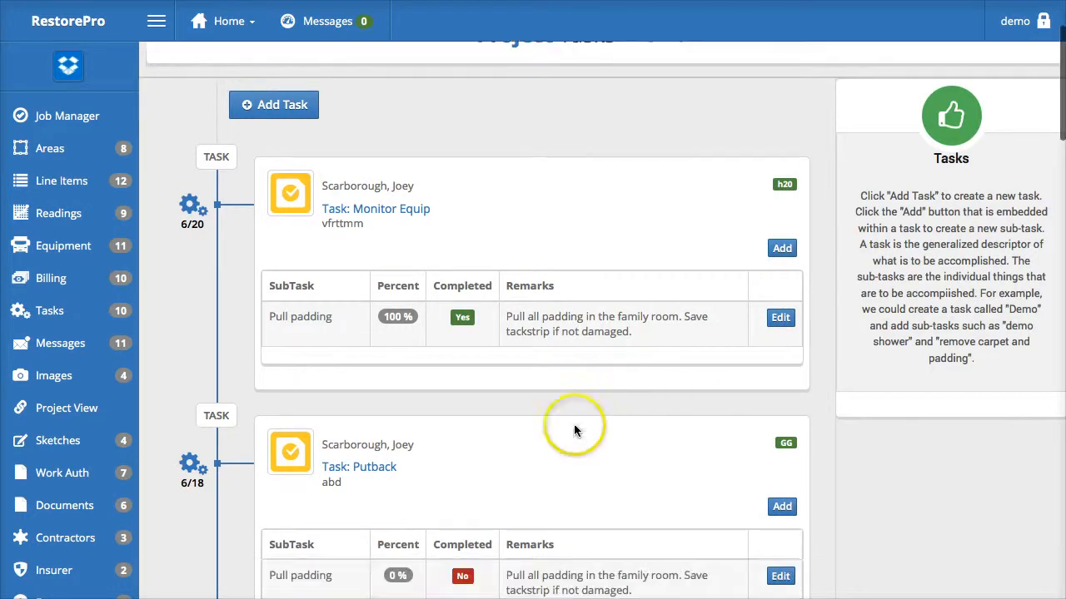
{"action": "scroll", "coordinate": [433, 391], "scroll_direction": "down", "scroll_amount": 5}
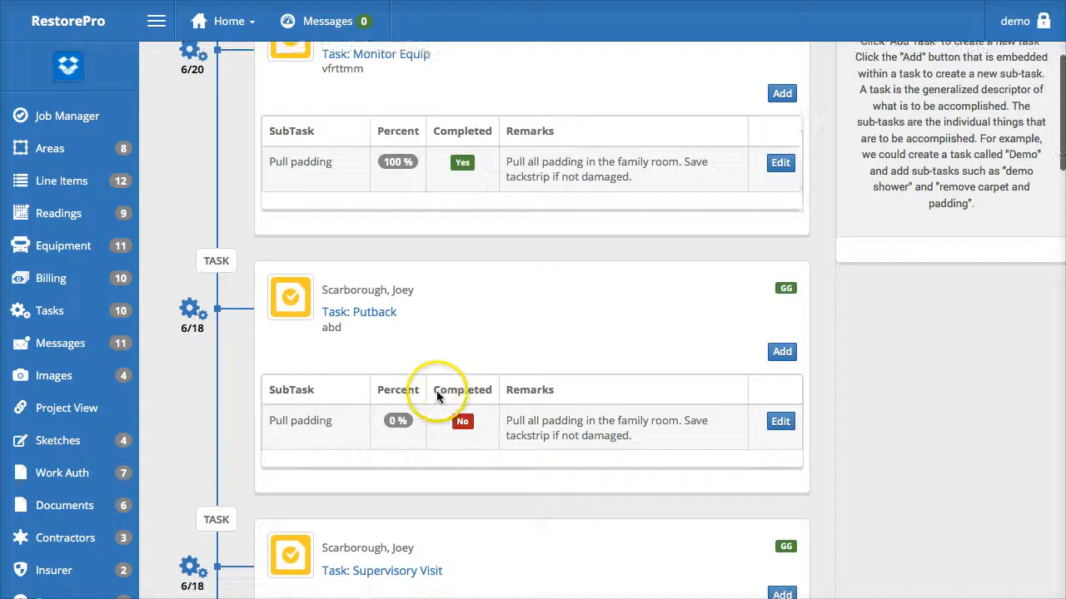
{"action": "scroll", "coordinate": [433, 402], "scroll_direction": "down", "scroll_amount": 8}
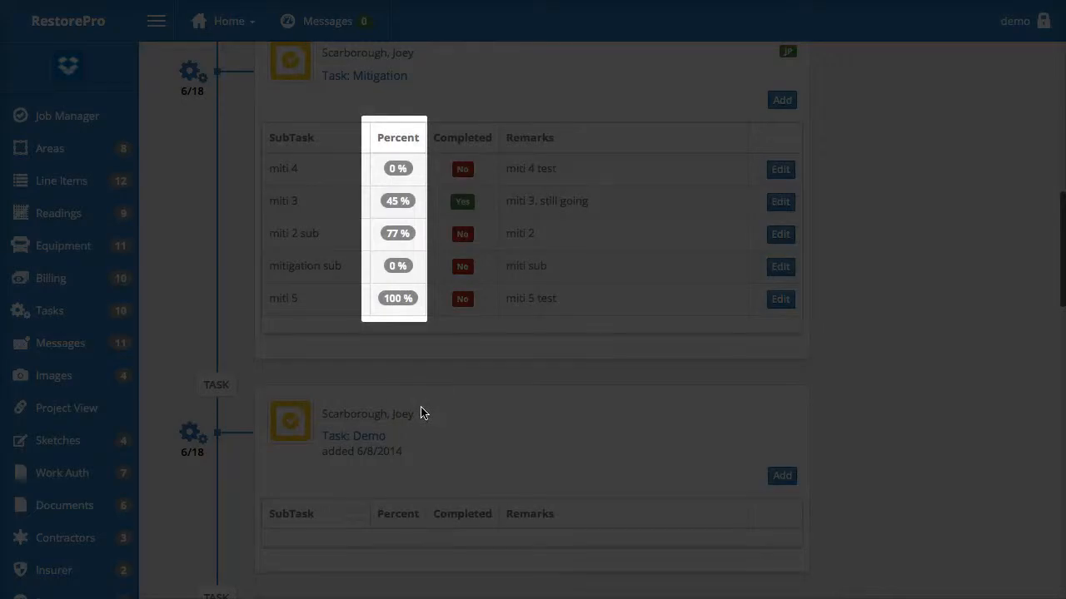
{"action": "scroll", "coordinate": [421, 407], "scroll_direction": "up", "scroll_amount": 10}
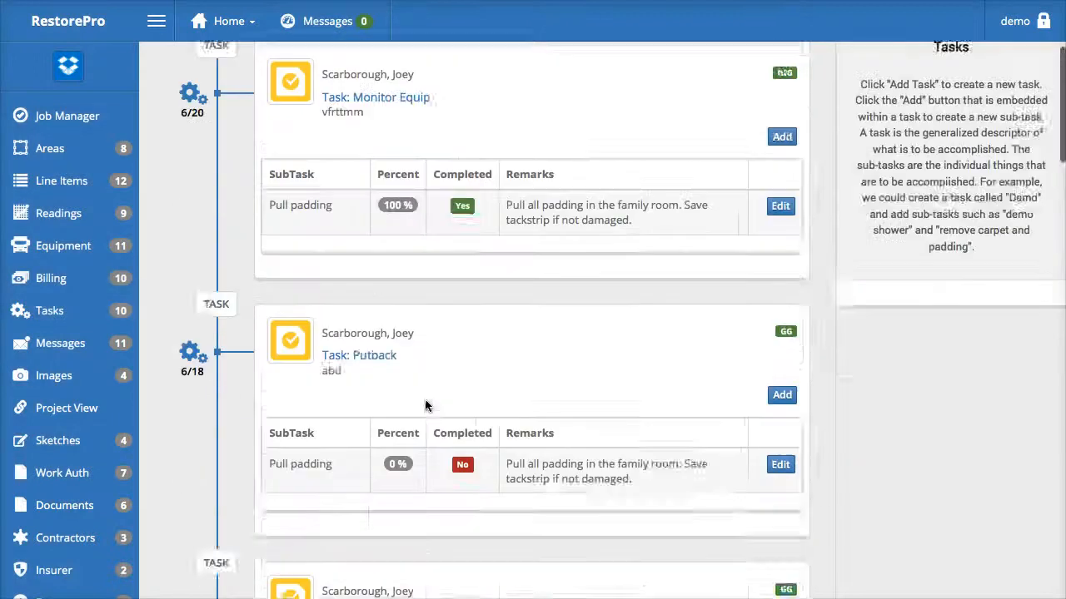
{"action": "scroll", "coordinate": [425, 402], "scroll_direction": "up", "scroll_amount": 3}
{"action": "left_click", "coordinate": [250, 222]}
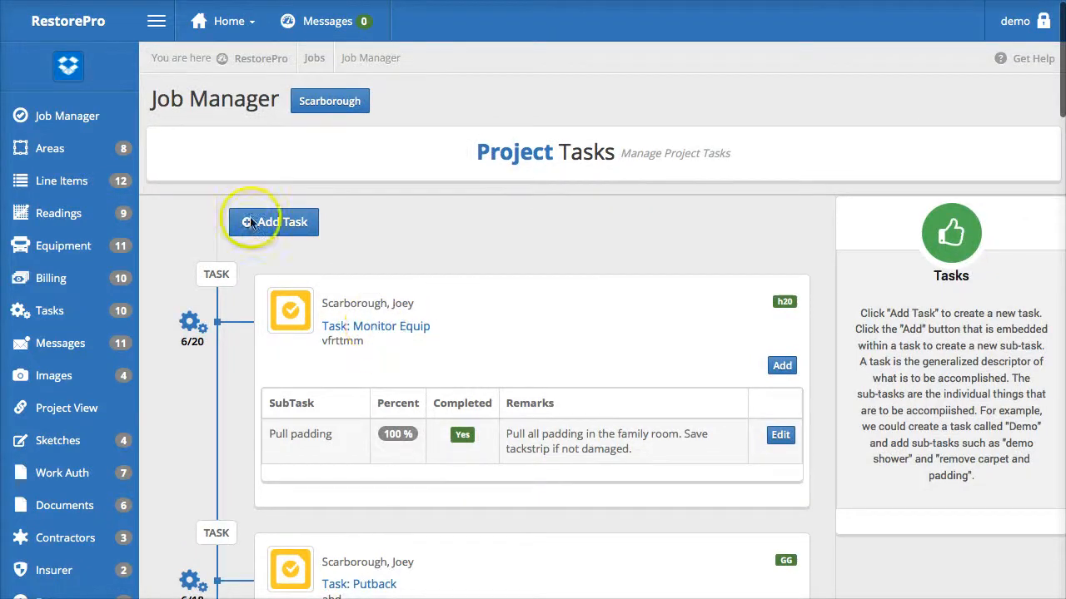
{"action": "left_click", "coordinate": [84, 116]}
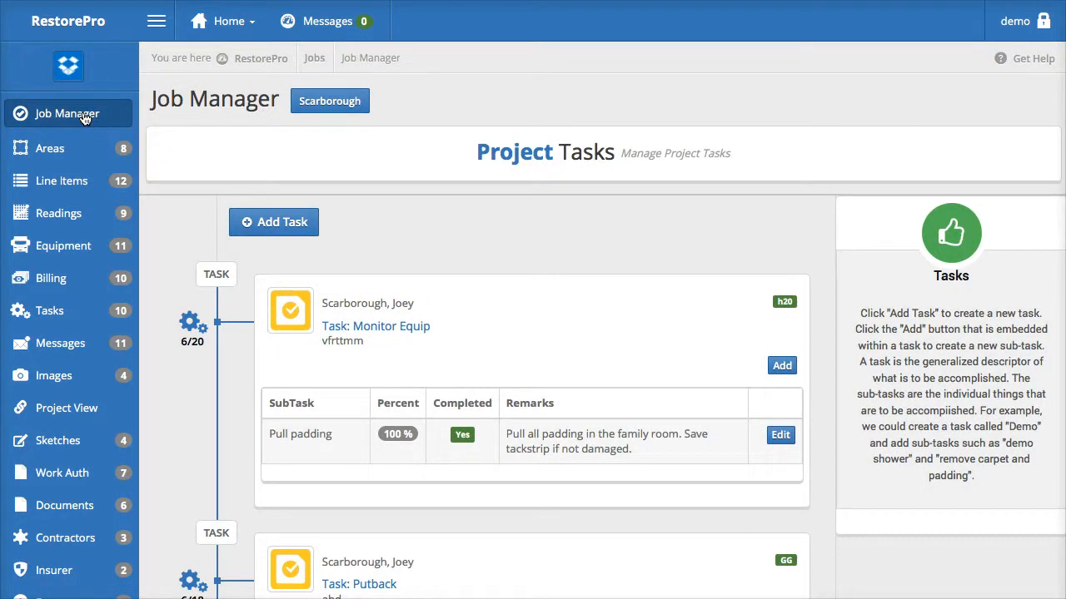
{"action": "left_click", "coordinate": [727, 456]}
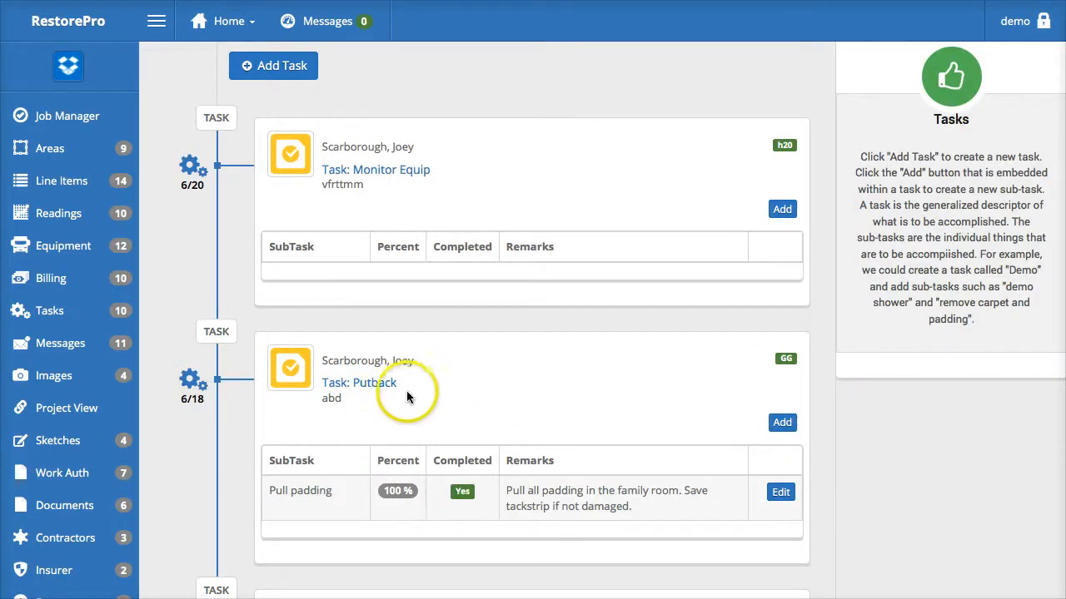
Step: Open the Putback task's details, inspect its start and end time fields, and close it without saving
{"action": "left_click", "coordinate": [363, 391]}
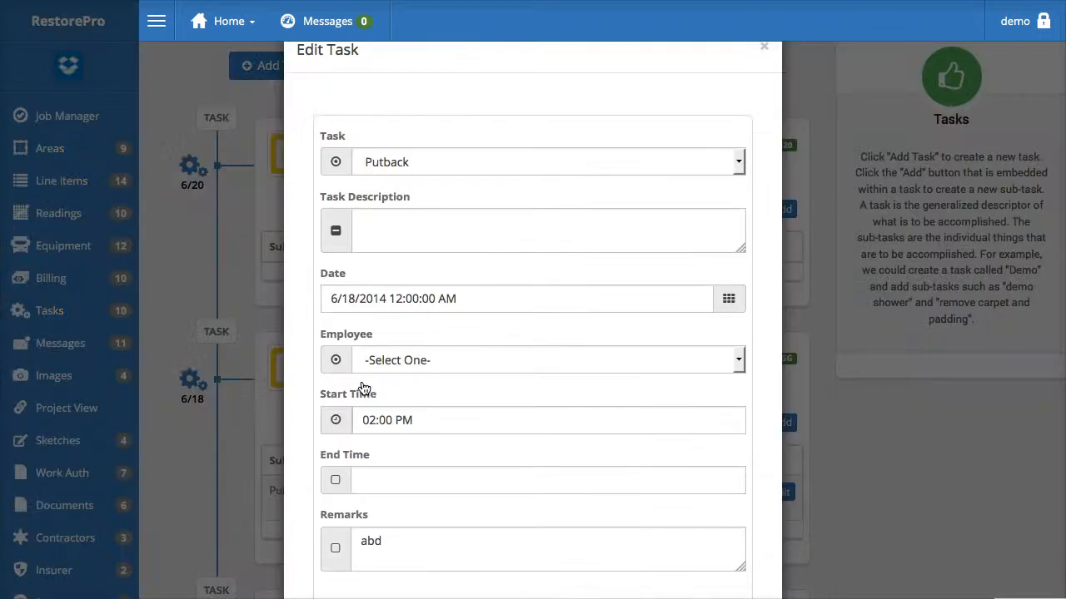
{"action": "left_click", "coordinate": [525, 468]}
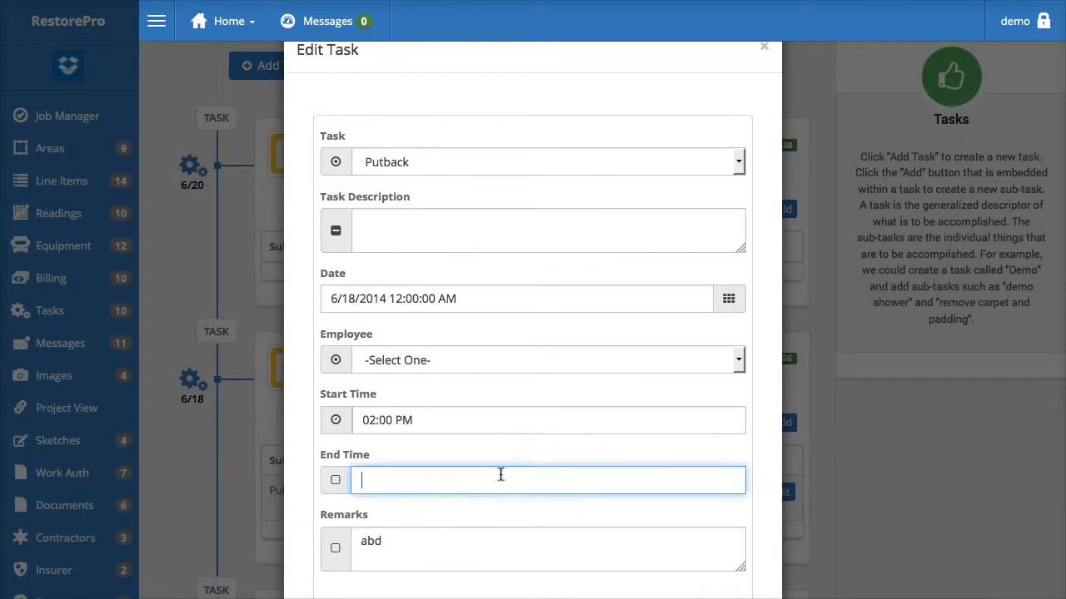
{"action": "left_click", "coordinate": [466, 412]}
{"action": "left_click", "coordinate": [532, 521]}
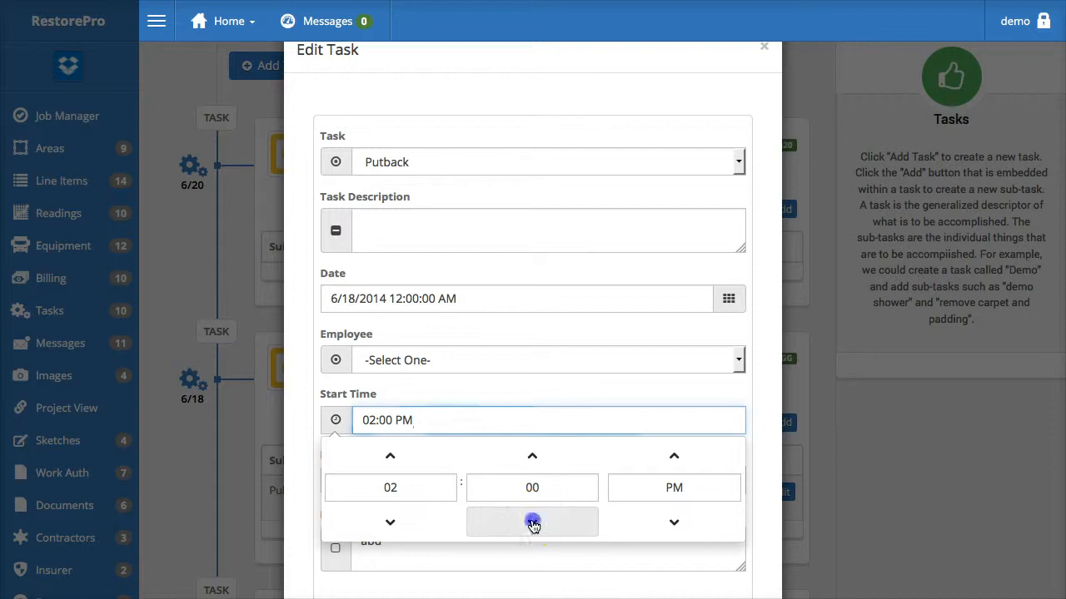
{"action": "left_click", "coordinate": [535, 457]}
{"action": "left_click", "coordinate": [556, 416]}
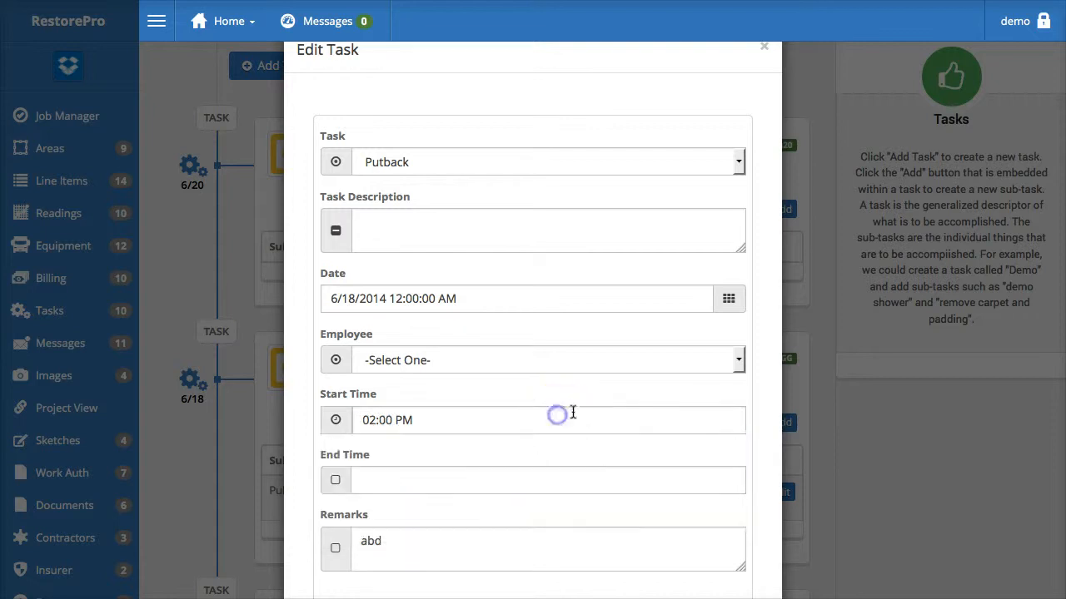
{"action": "left_click", "coordinate": [764, 46]}
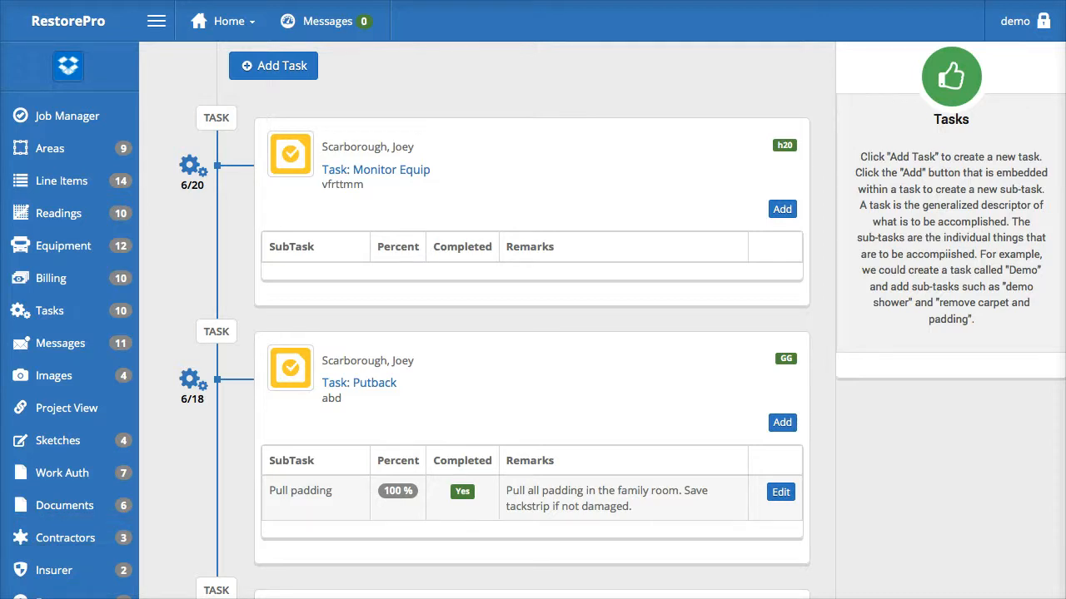
Step: Open the project's messages, look through the threads, and view the blank reply form for the 7/7/2014 message without saving
{"action": "left_click", "coordinate": [88, 345]}
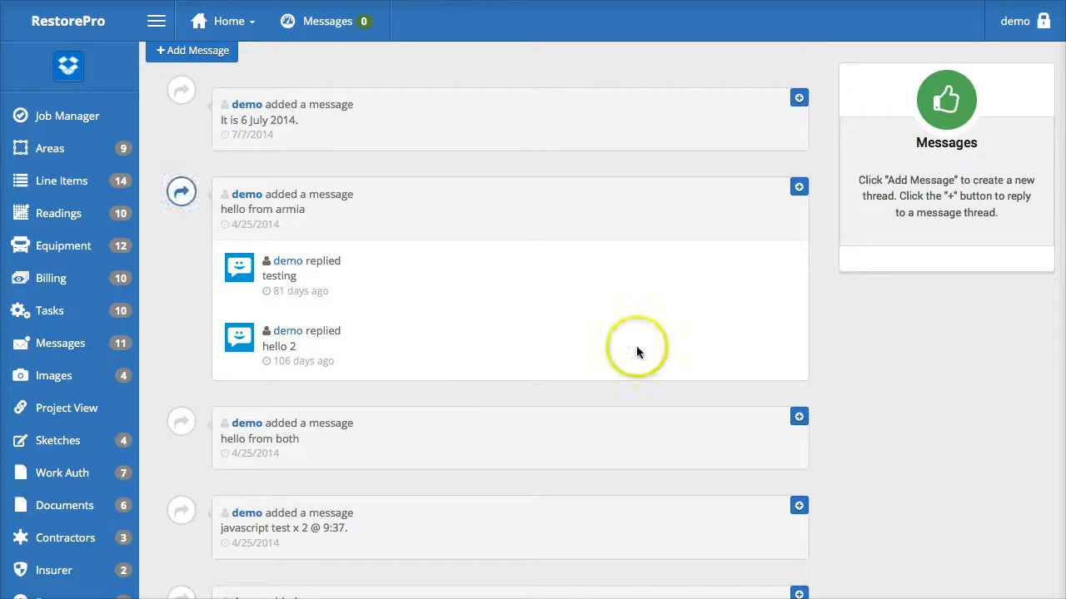
{"action": "scroll", "coordinate": [854, 345], "scroll_direction": "up", "scroll_amount": 3}
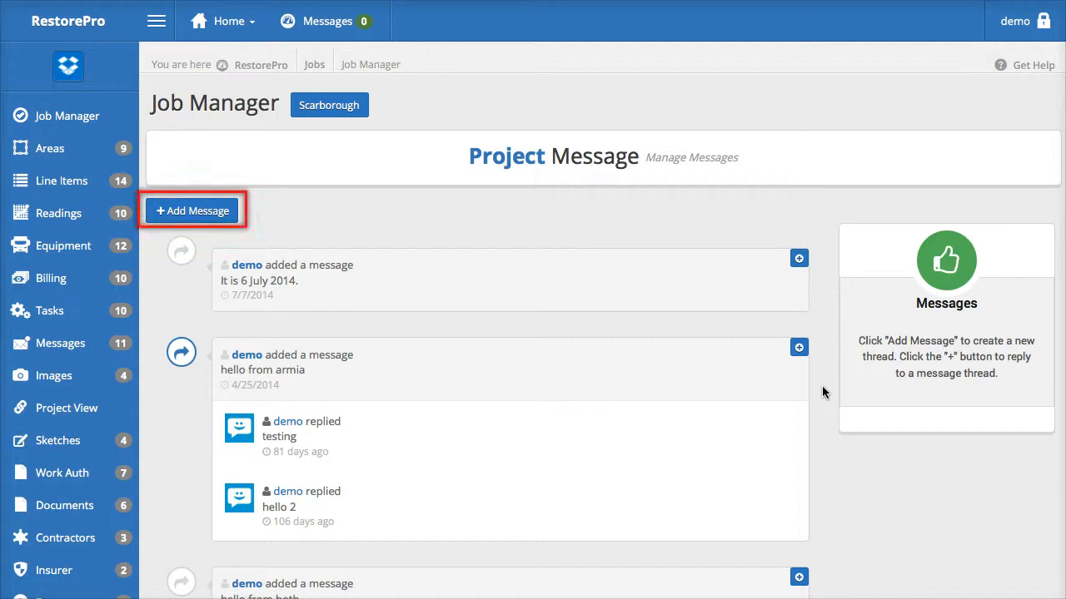
{"action": "left_click", "coordinate": [798, 259]}
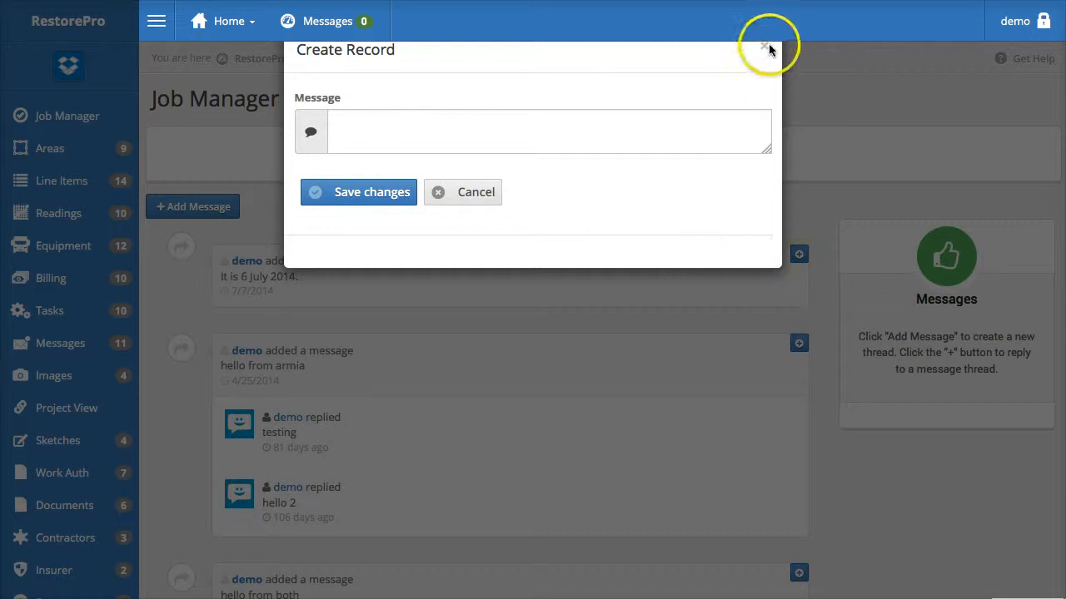
{"action": "left_click", "coordinate": [765, 51]}
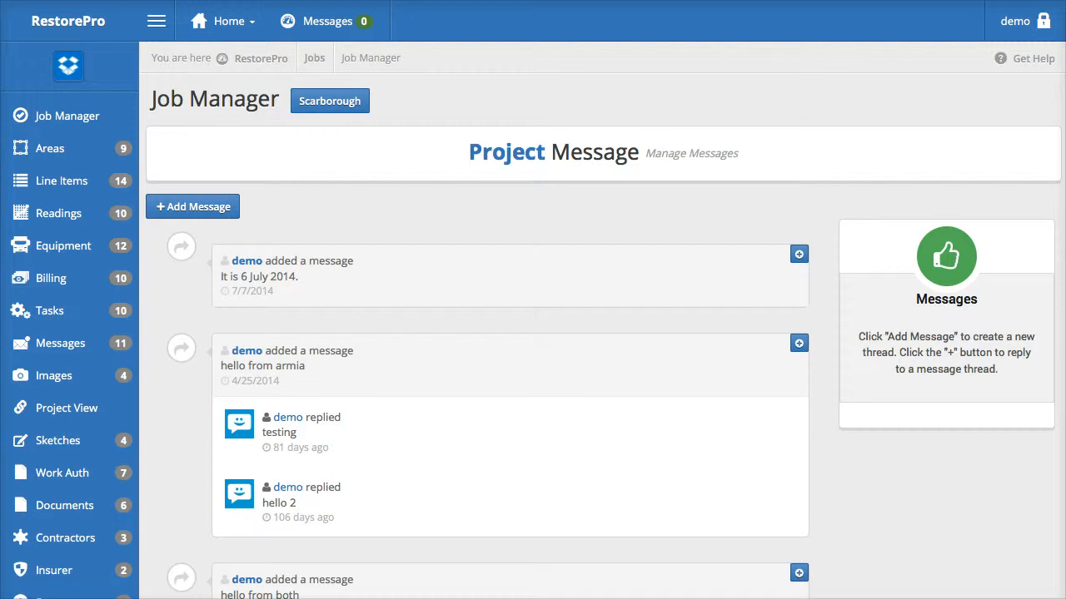
Step: Retitle the Door image in the project's photos as "Door - Front" and save the change
{"action": "left_click", "coordinate": [86, 380]}
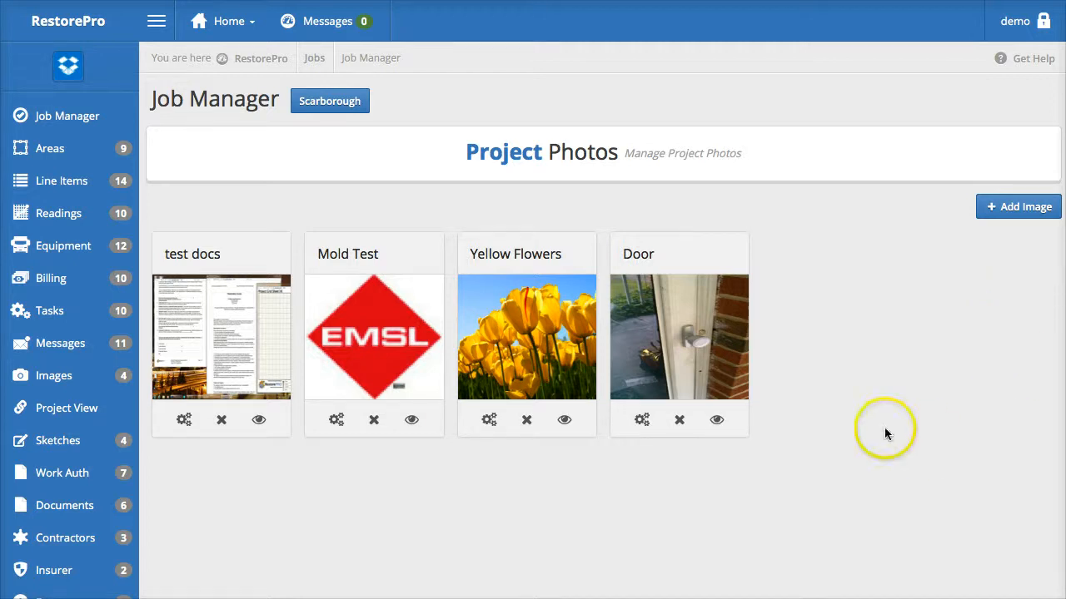
{"action": "left_click", "coordinate": [641, 422]}
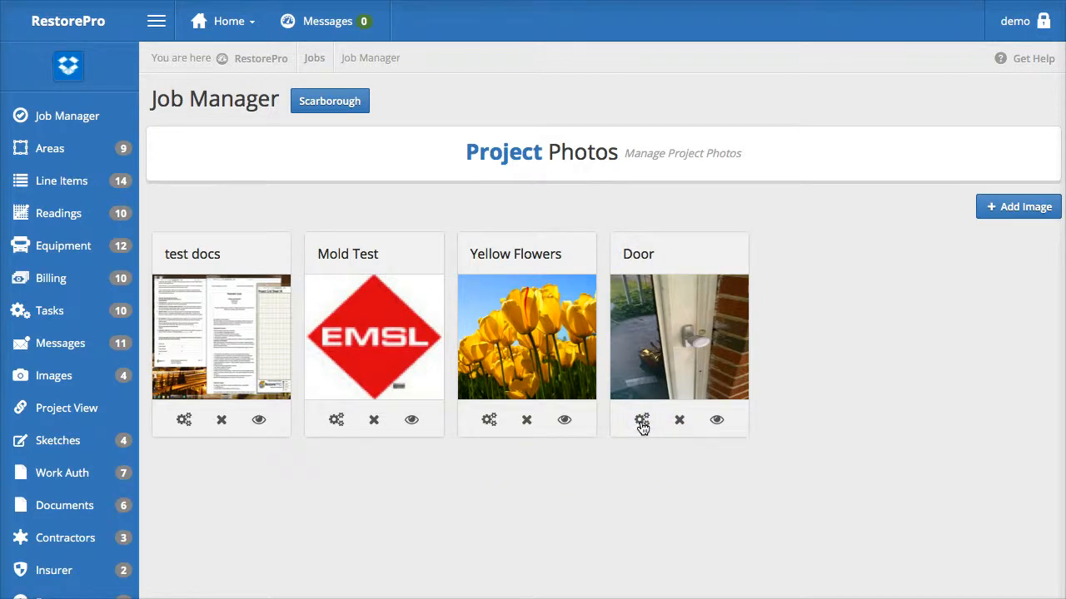
{"action": "left_click", "coordinate": [641, 421]}
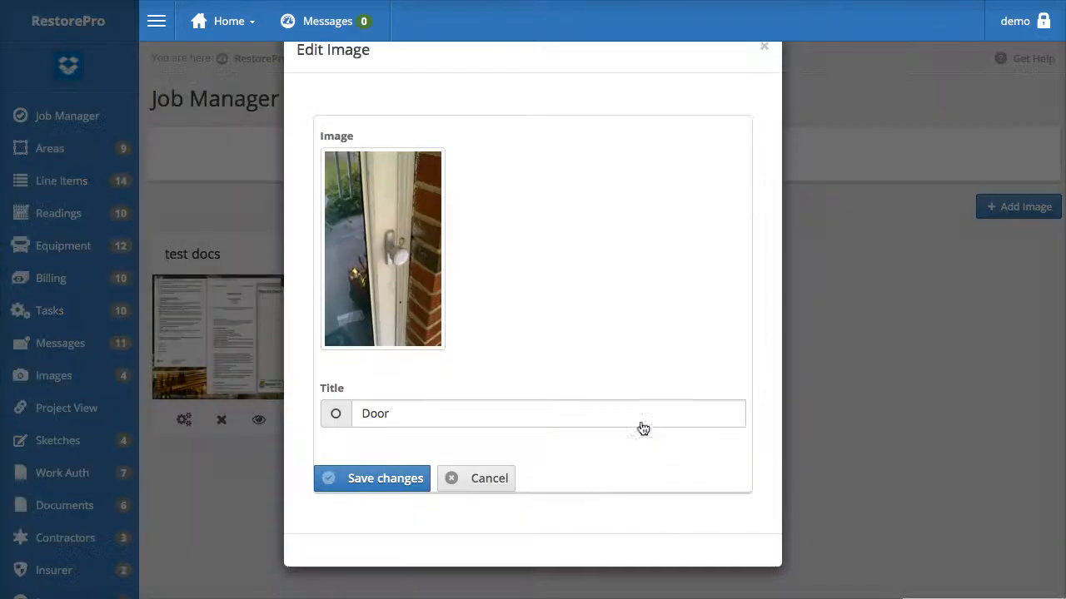
{"action": "left_click", "coordinate": [471, 412]}
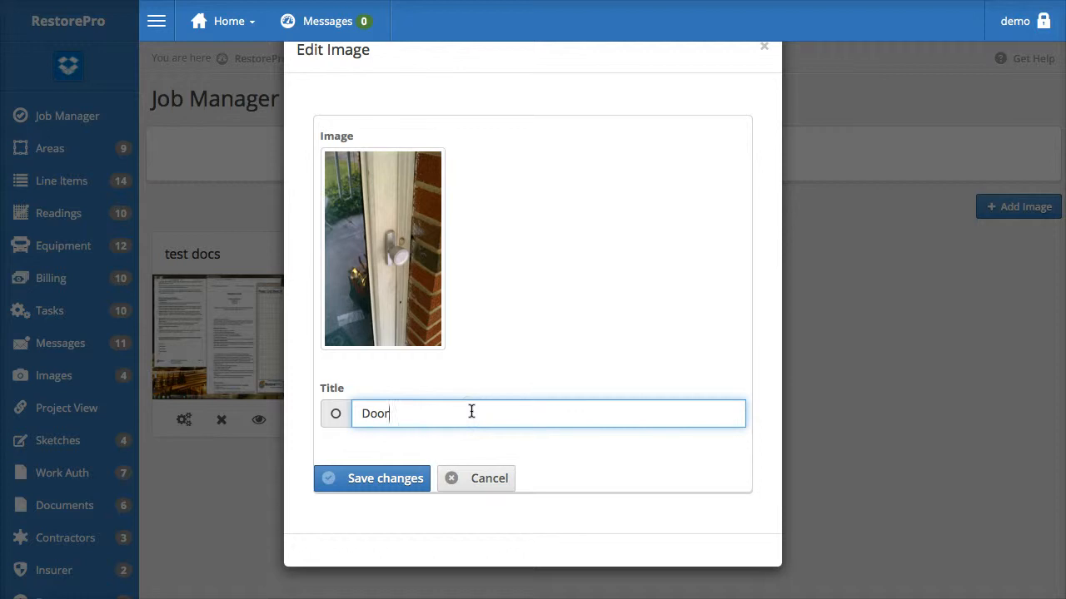
{"action": "type", "text": "- Front"}
{"action": "left_click", "coordinate": [404, 479]}
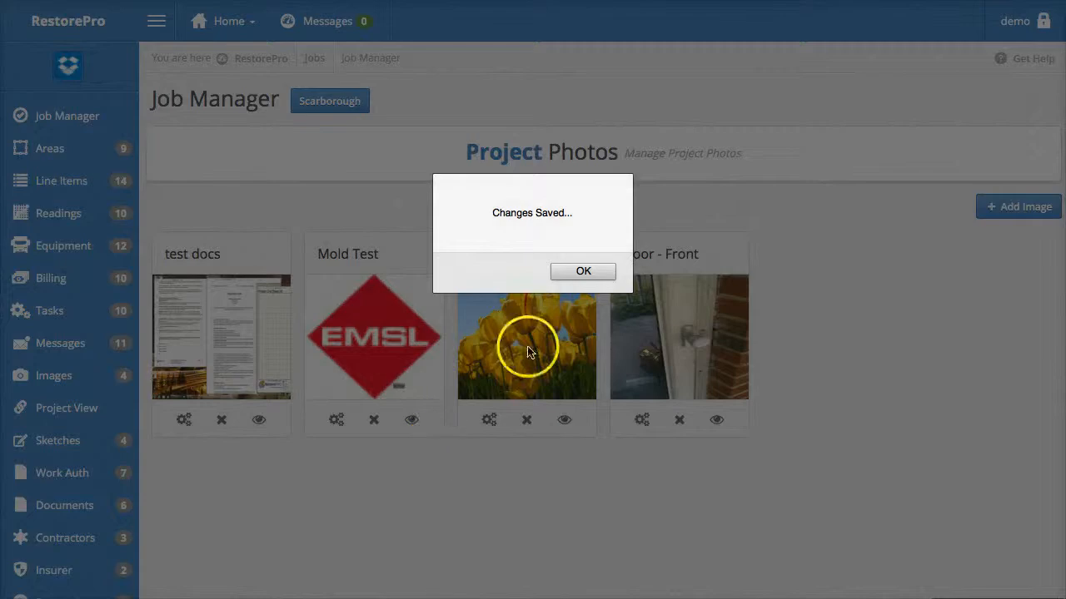
Step: Acknowledge the saved image change, open the Project View, and look through its areas, readings, sketches, line items, tasks and images
{"action": "left_click", "coordinate": [586, 268]}
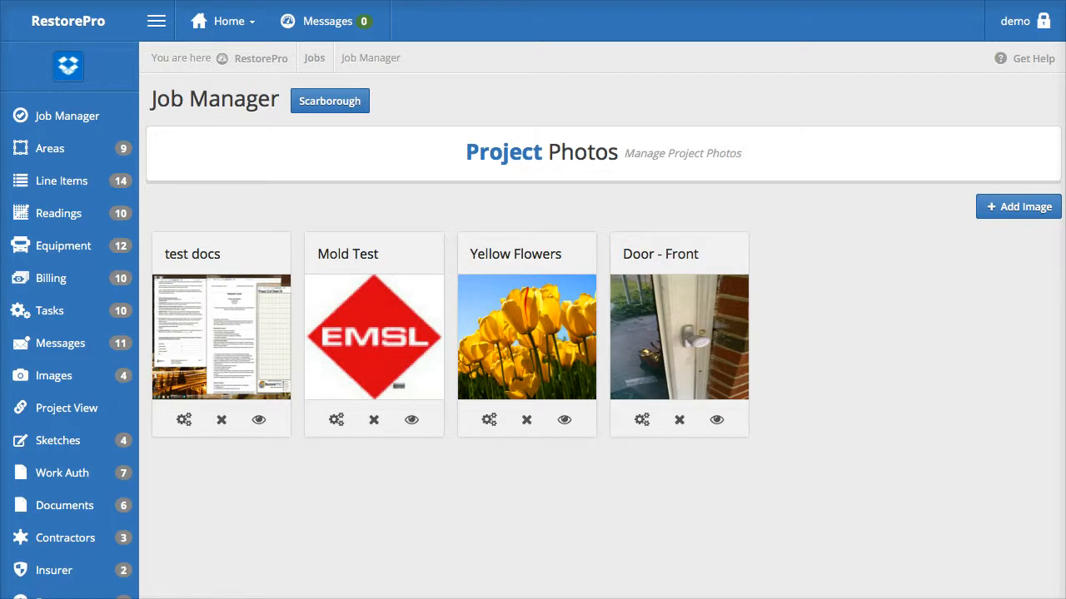
{"action": "left_click", "coordinate": [83, 408]}
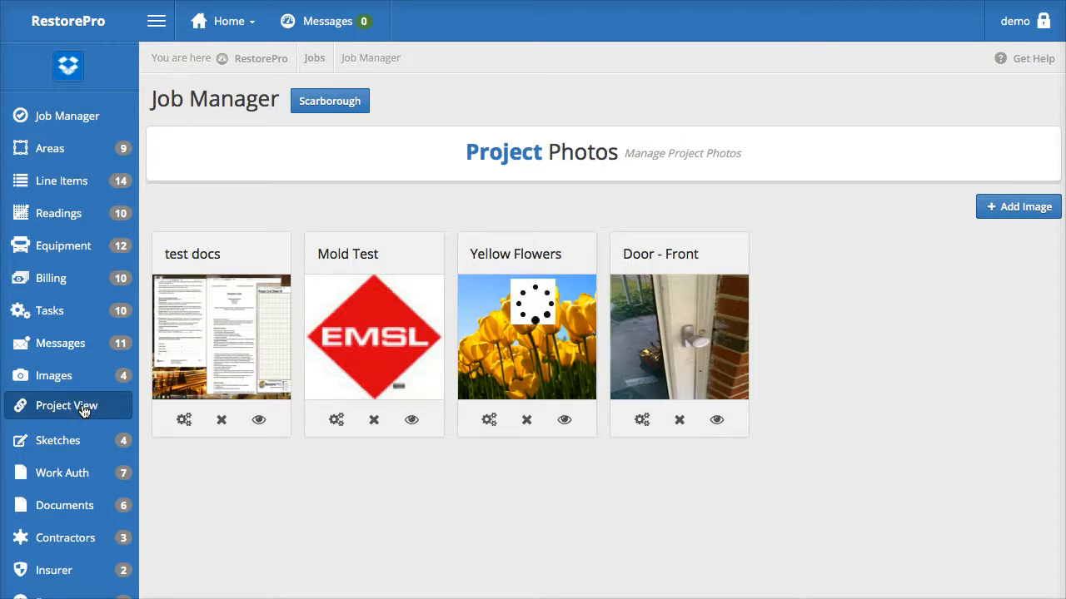
{"action": "left_click", "coordinate": [67, 581]}
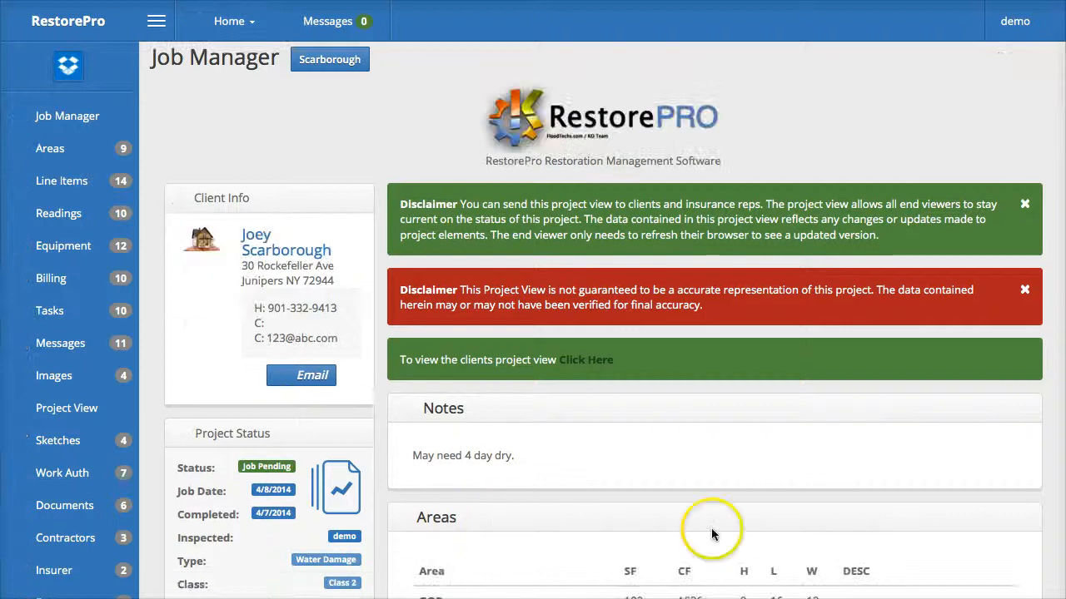
{"action": "scroll", "coordinate": [714, 531], "scroll_direction": "down", "scroll_amount": 1}
{"action": "scroll", "coordinate": [832, 483], "scroll_direction": "down", "scroll_amount": 2}
{"action": "scroll", "coordinate": [909, 498], "scroll_direction": "down", "scroll_amount": 2}
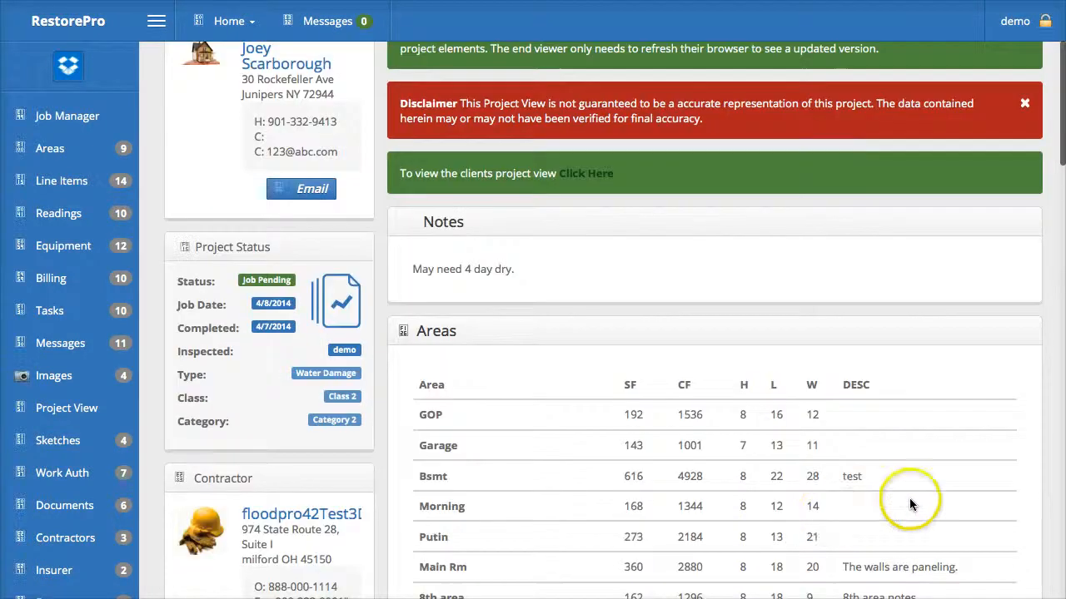
{"action": "scroll", "coordinate": [987, 493], "scroll_direction": "down", "scroll_amount": 6}
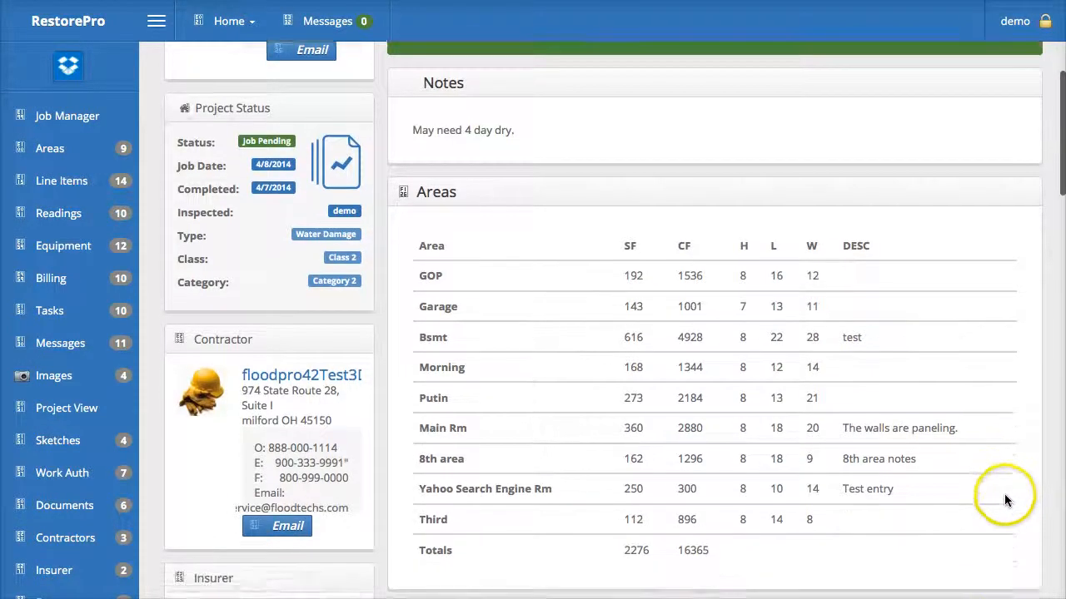
{"action": "scroll", "coordinate": [1001, 499], "scroll_direction": "down", "scroll_amount": 5}
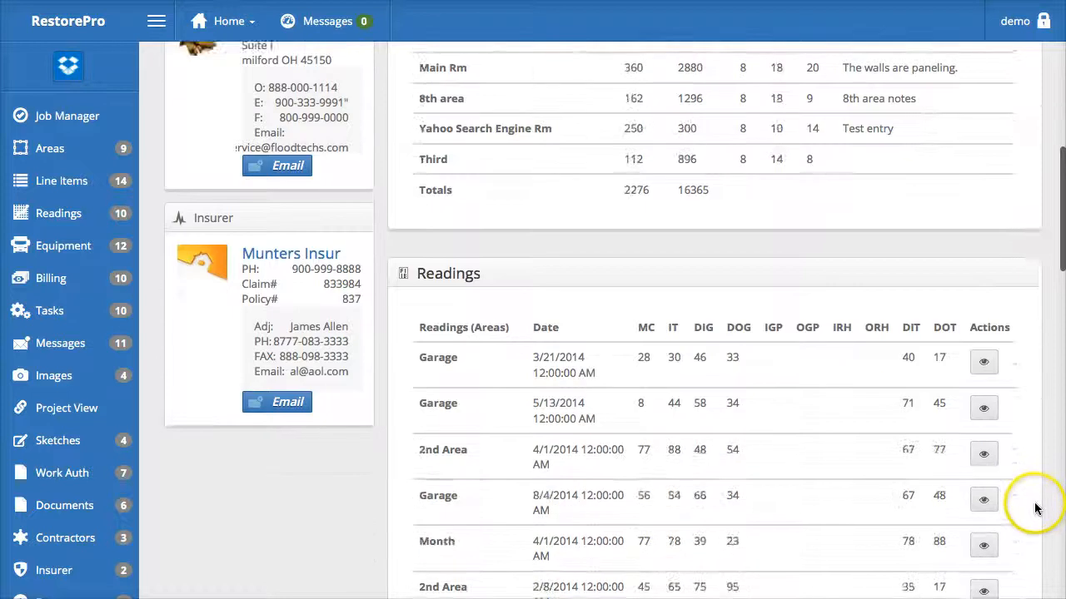
{"action": "scroll", "coordinate": [1031, 506], "scroll_direction": "down", "scroll_amount": 4}
{"action": "scroll", "coordinate": [1039, 510], "scroll_direction": "down", "scroll_amount": 5}
{"action": "scroll", "coordinate": [1041, 514], "scroll_direction": "down", "scroll_amount": 6}
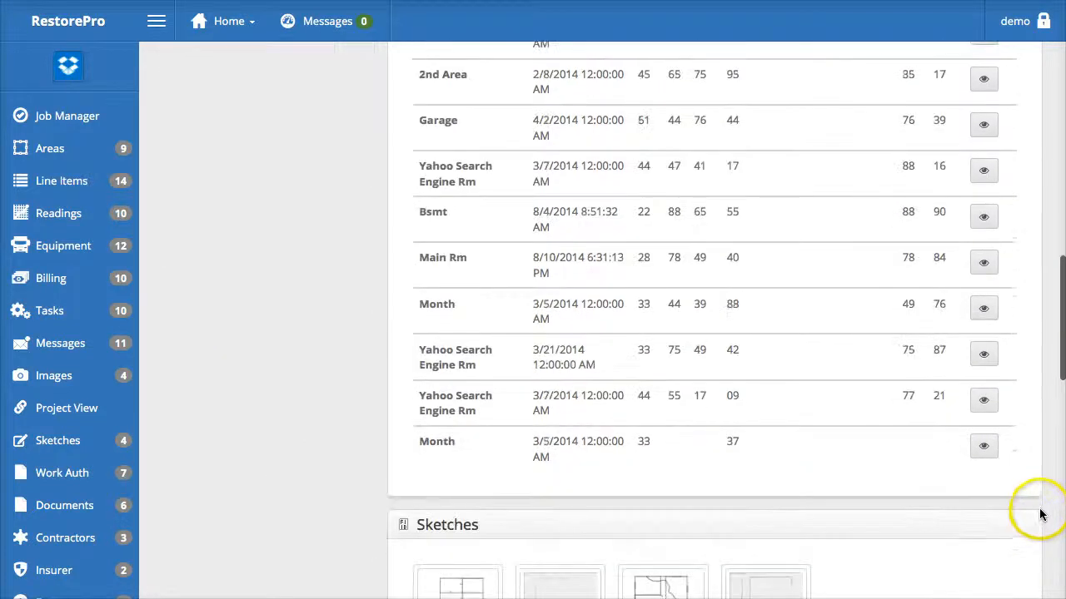
{"action": "scroll", "coordinate": [1041, 517], "scroll_direction": "down", "scroll_amount": 6}
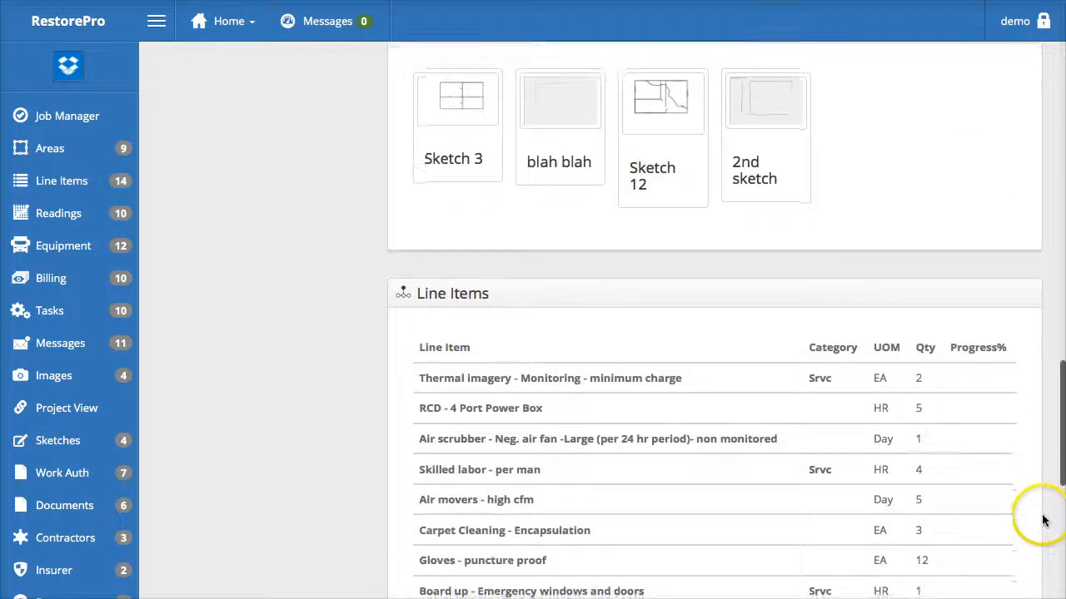
{"action": "scroll", "coordinate": [1043, 519], "scroll_direction": "down", "scroll_amount": 7}
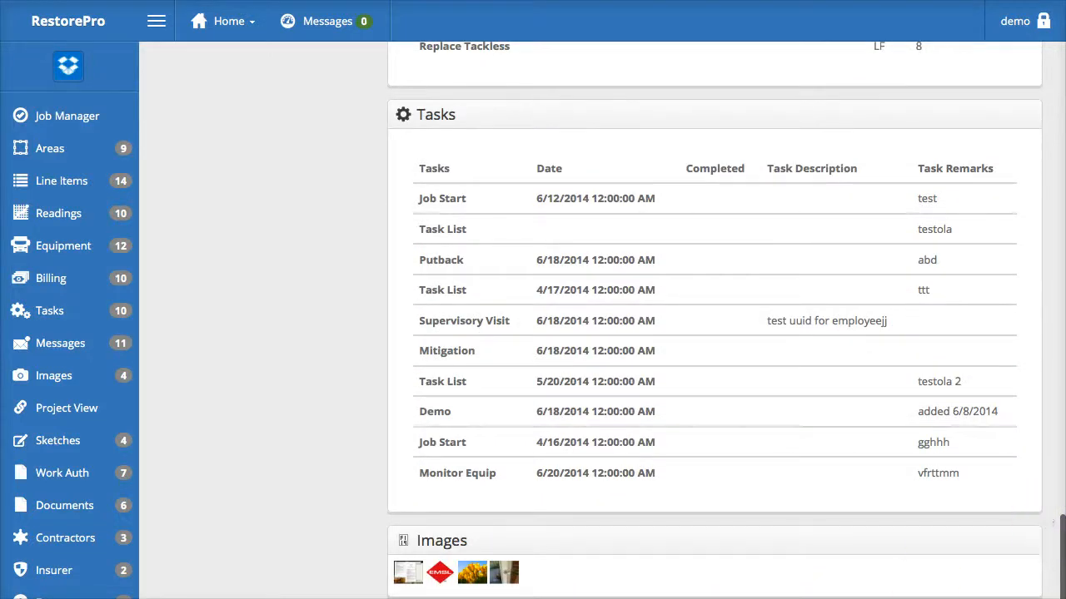
Step: Review the Project View's client info, disclaimers, client view link, project status, notes and areas table
{"action": "scroll", "coordinate": [340, 440], "scroll_direction": "up", "scroll_amount": 15}
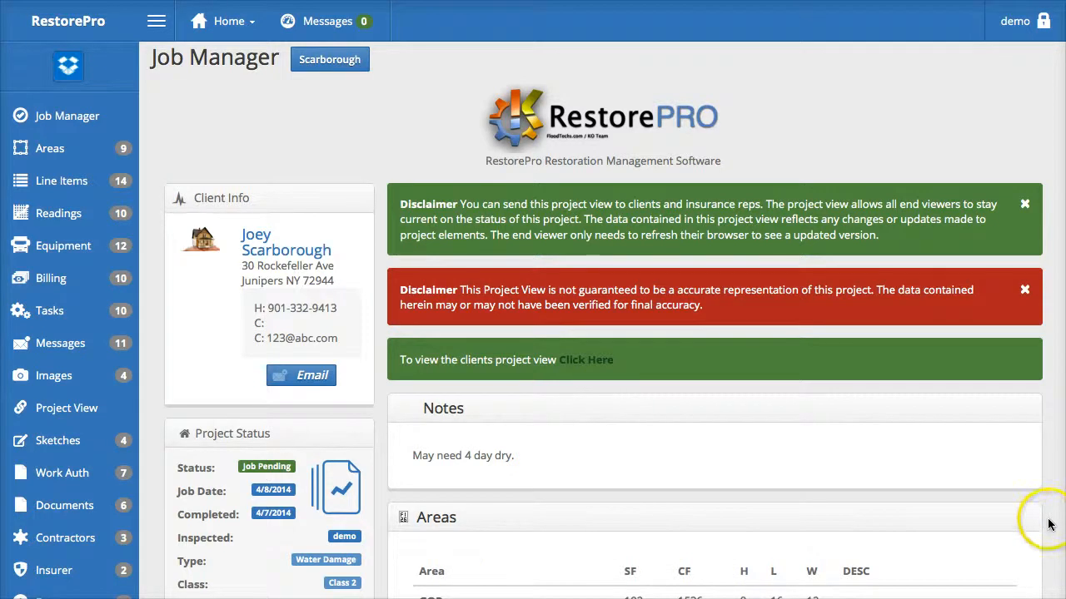
{"action": "scroll", "coordinate": [1049, 525], "scroll_direction": "down", "scroll_amount": 1}
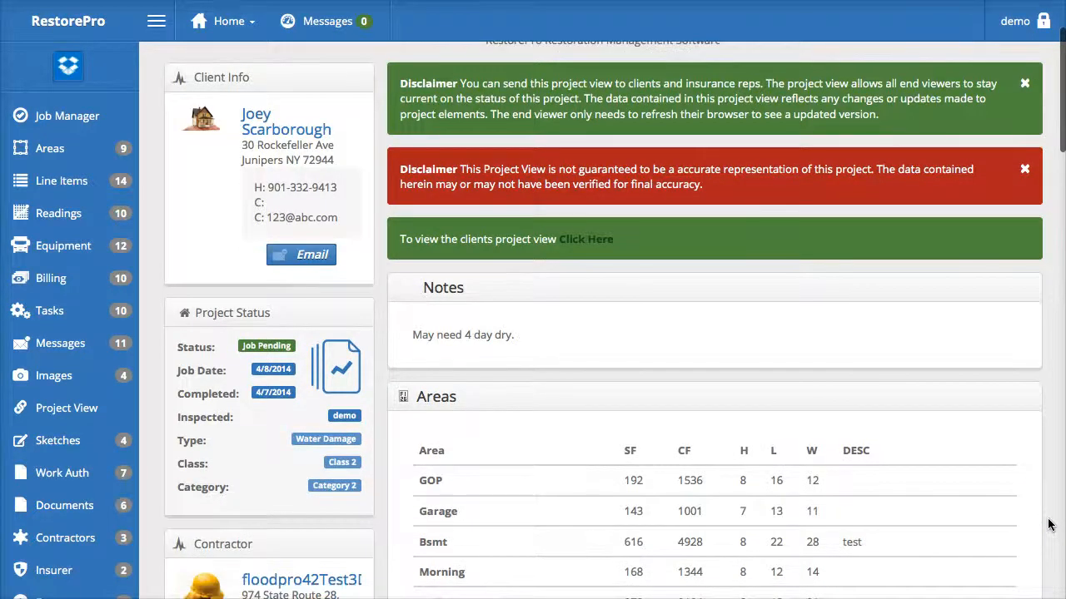
{"action": "scroll", "coordinate": [1049, 524], "scroll_direction": "up", "scroll_amount": 1}
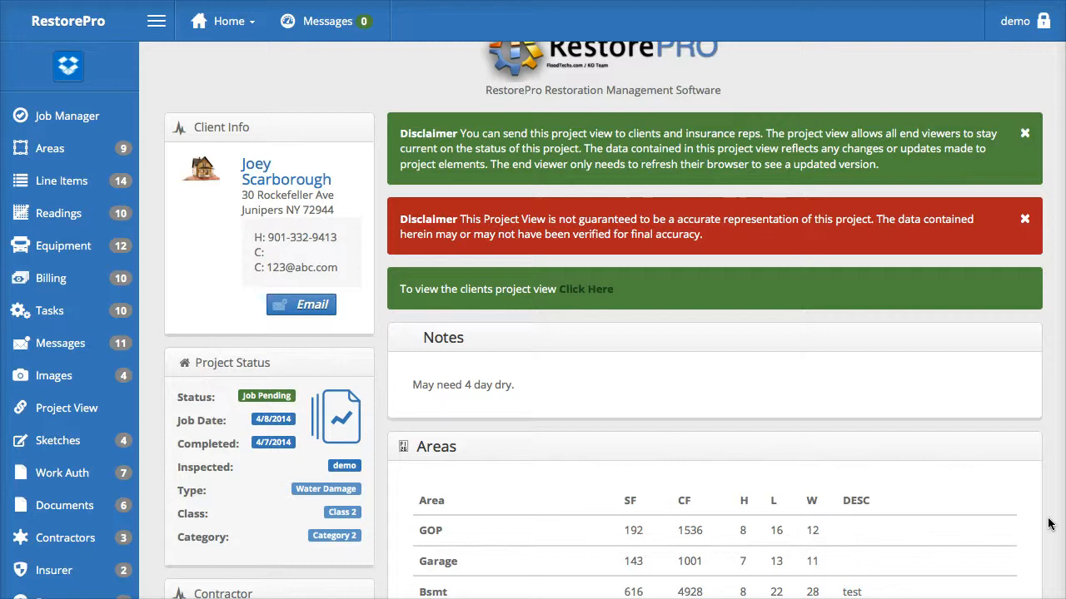
{"action": "scroll", "coordinate": [1049, 524], "scroll_direction": "up", "scroll_amount": 1}
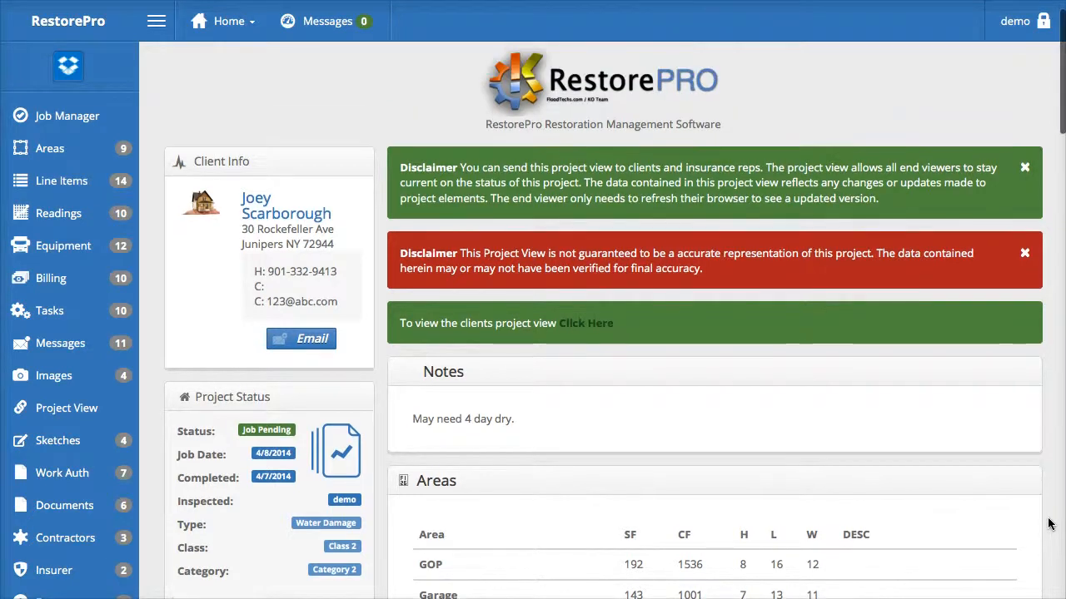
{"action": "scroll", "coordinate": [1049, 525], "scroll_direction": "down", "scroll_amount": 3}
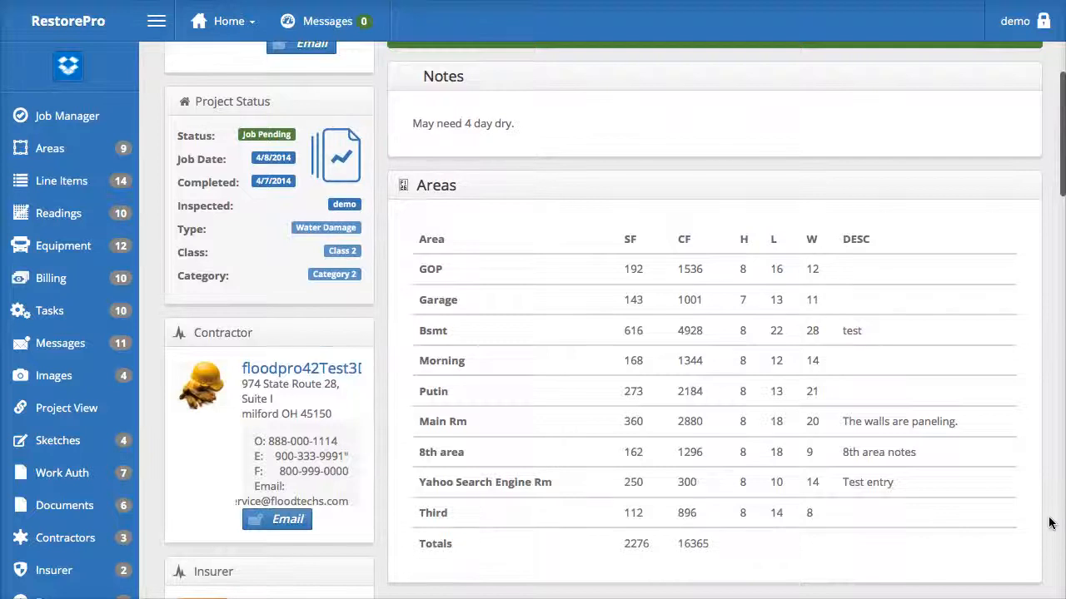
{"action": "scroll", "coordinate": [1048, 520], "scroll_direction": "up", "scroll_amount": 4}
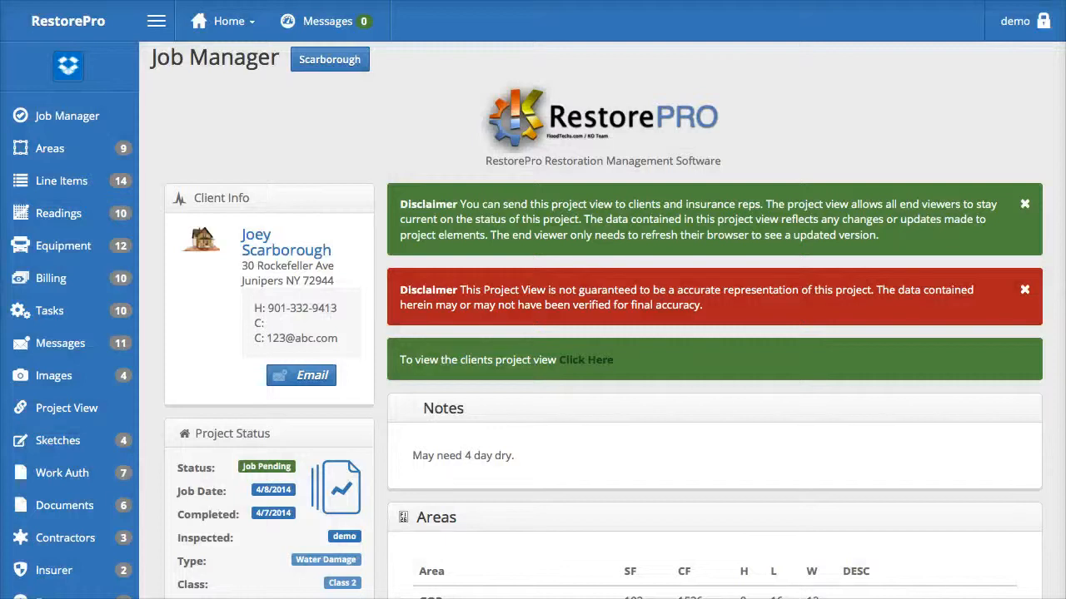
{"action": "scroll", "coordinate": [1047, 540], "scroll_direction": "down", "scroll_amount": 4}
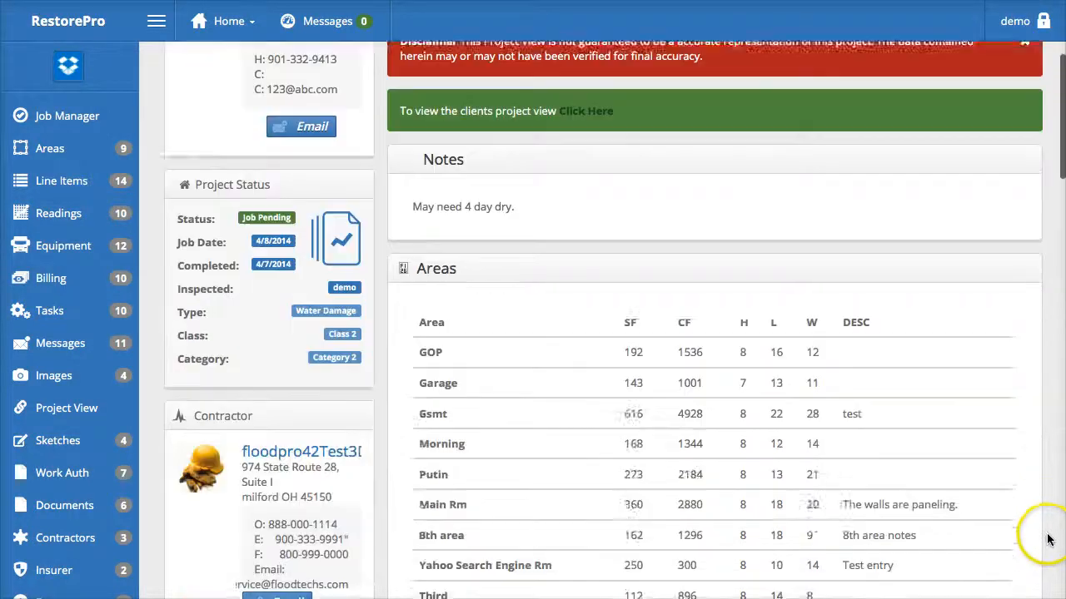
{"action": "scroll", "coordinate": [1047, 539], "scroll_direction": "down", "scroll_amount": 5}
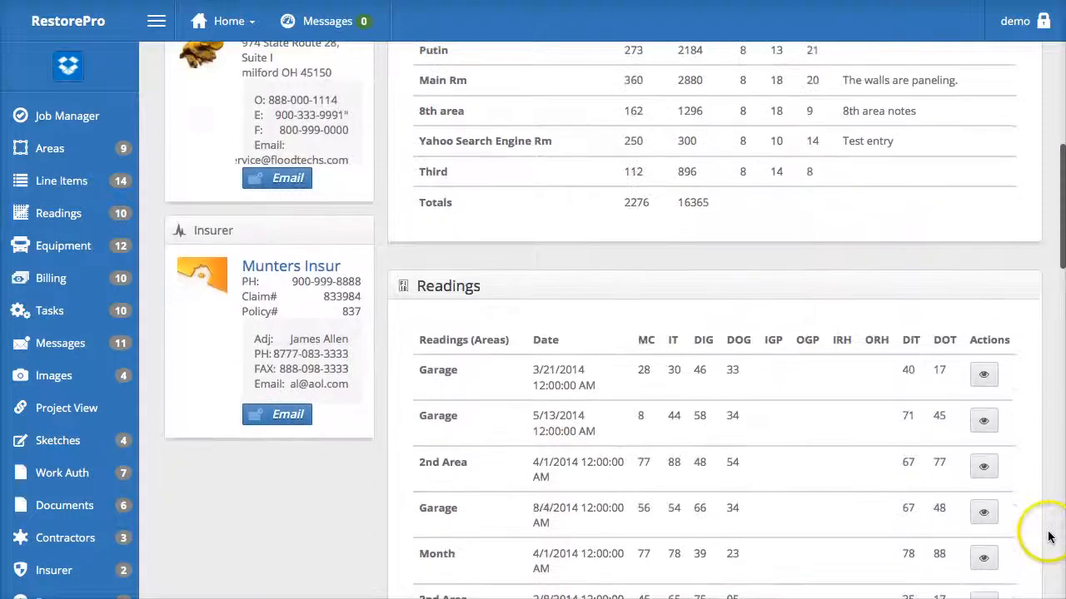
Step: Examine the Project View's contractor and insurer cards, sketches and full line item list, and return to the project status overview
{"action": "left_click", "coordinate": [330, 487]}
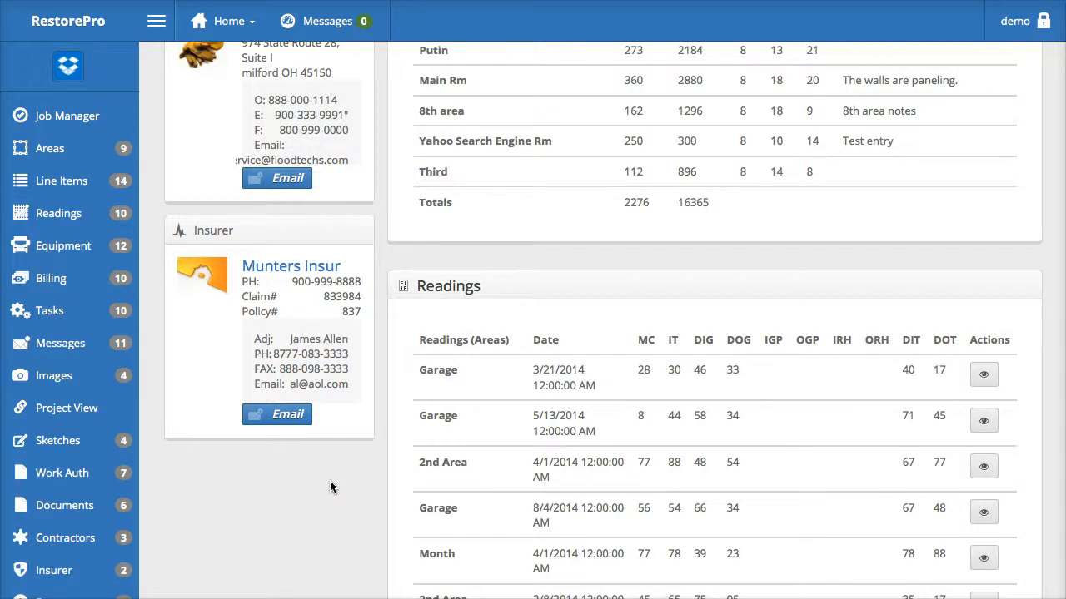
{"action": "scroll", "coordinate": [354, 488], "scroll_direction": "up", "scroll_amount": 3}
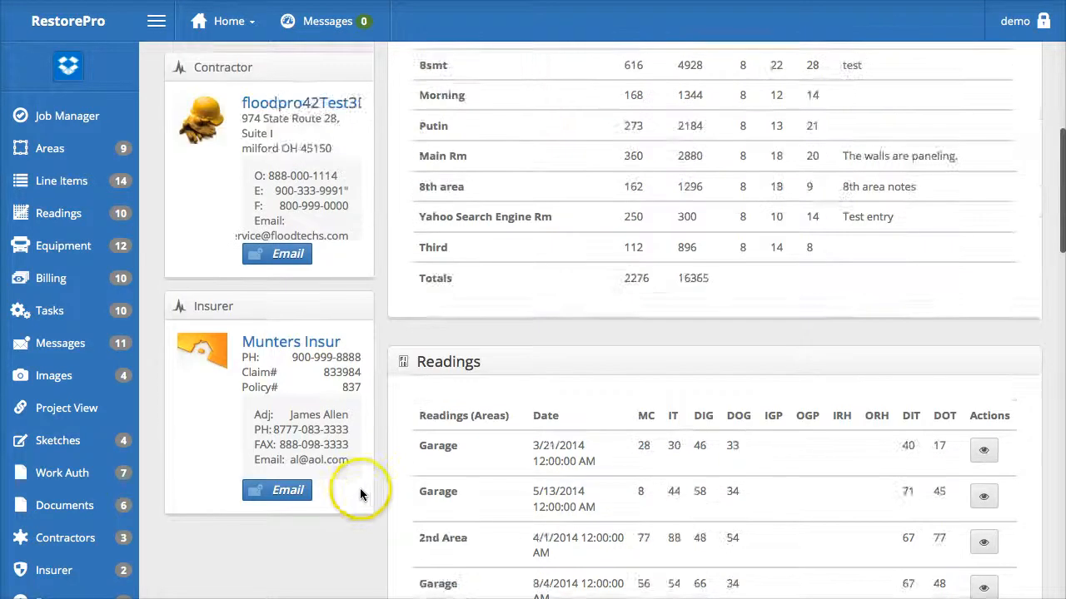
{"action": "scroll", "coordinate": [366, 489], "scroll_direction": "up", "scroll_amount": 1}
{"action": "scroll", "coordinate": [369, 491], "scroll_direction": "down", "scroll_amount": 12}
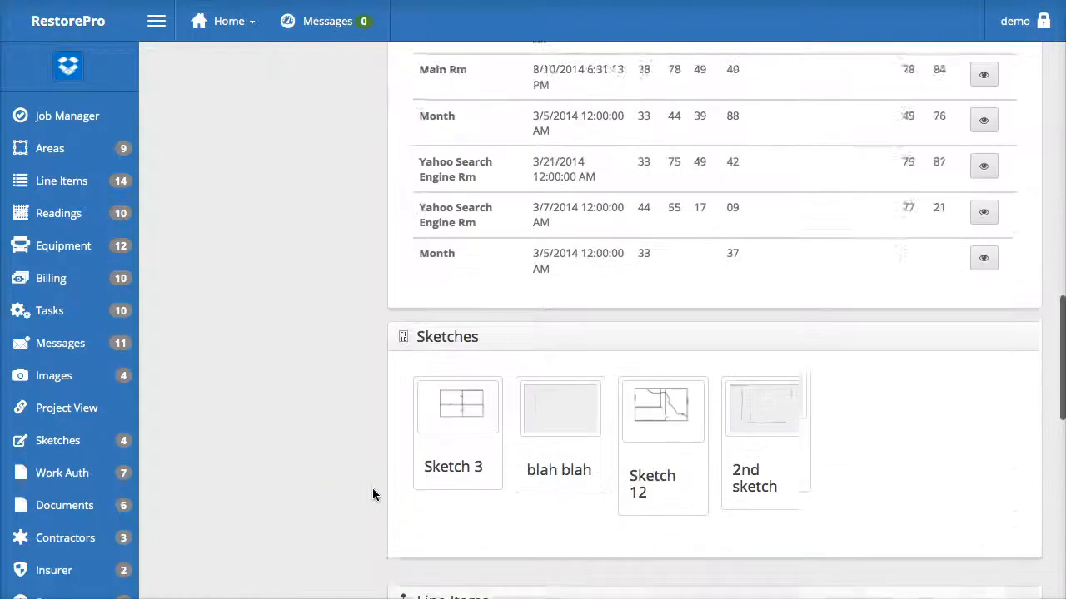
{"action": "scroll", "coordinate": [372, 487], "scroll_direction": "down", "scroll_amount": 4}
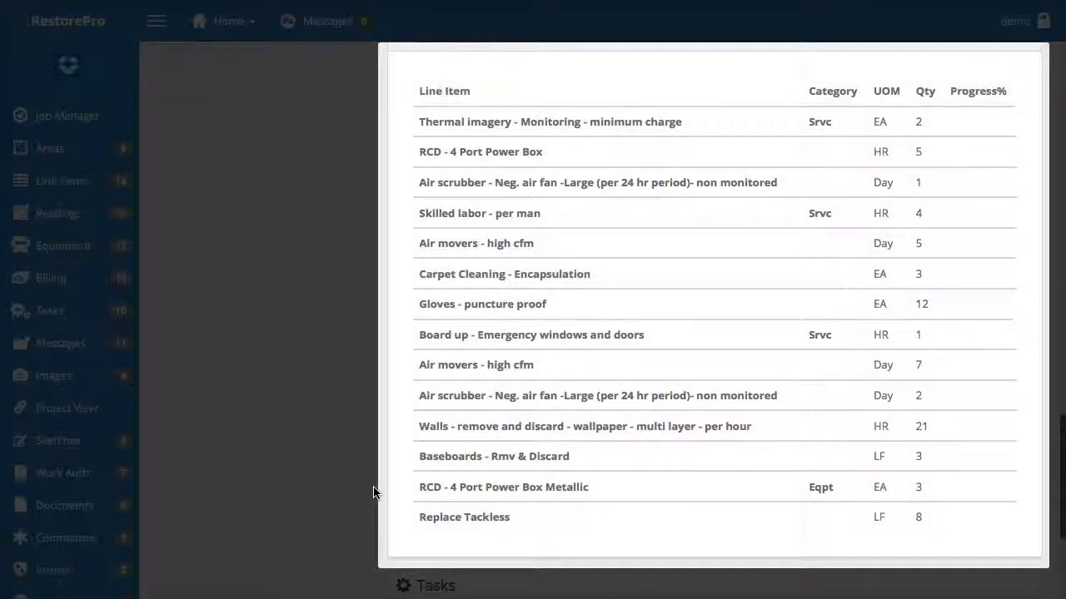
{"action": "scroll", "coordinate": [373, 493], "scroll_direction": "up", "scroll_amount": 1}
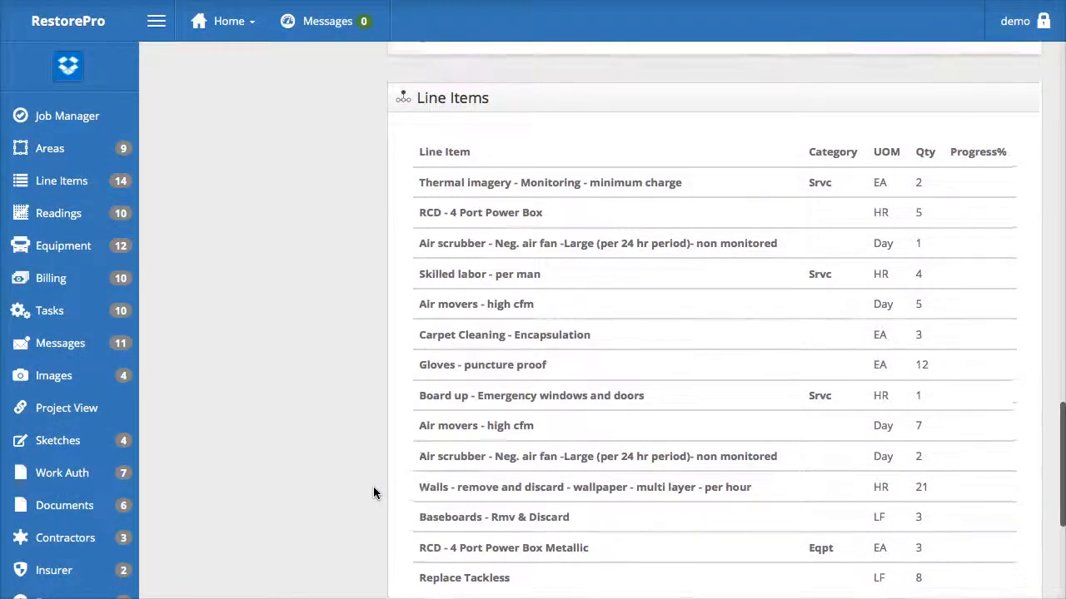
{"action": "scroll", "coordinate": [373, 493], "scroll_direction": "down", "scroll_amount": 2}
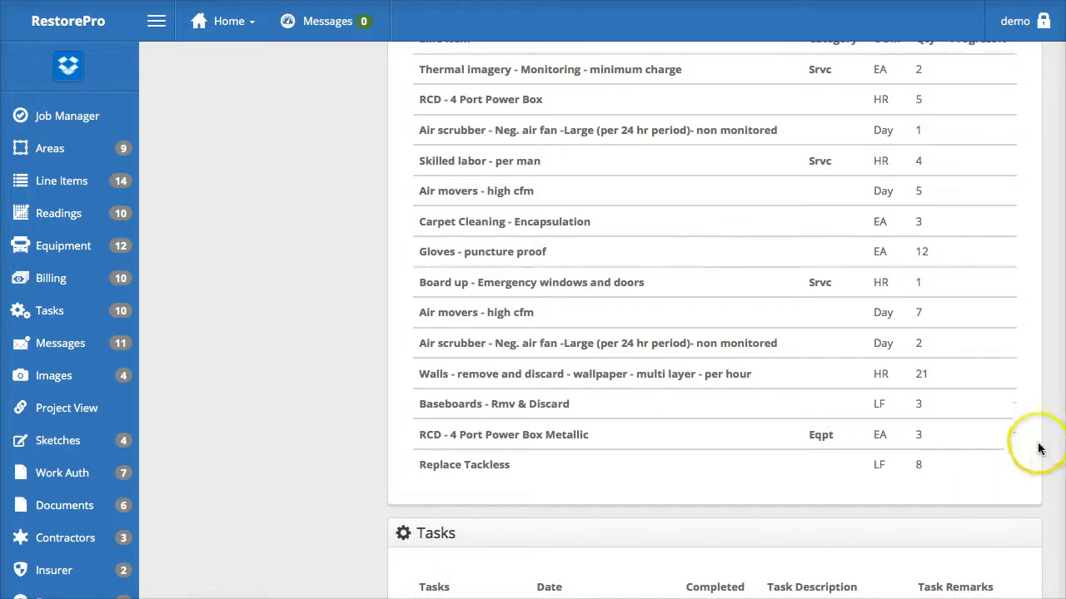
{"action": "scroll", "coordinate": [1027, 444], "scroll_direction": "up", "scroll_amount": 10}
{"action": "scroll", "coordinate": [1037, 449], "scroll_direction": "up", "scroll_amount": 10}
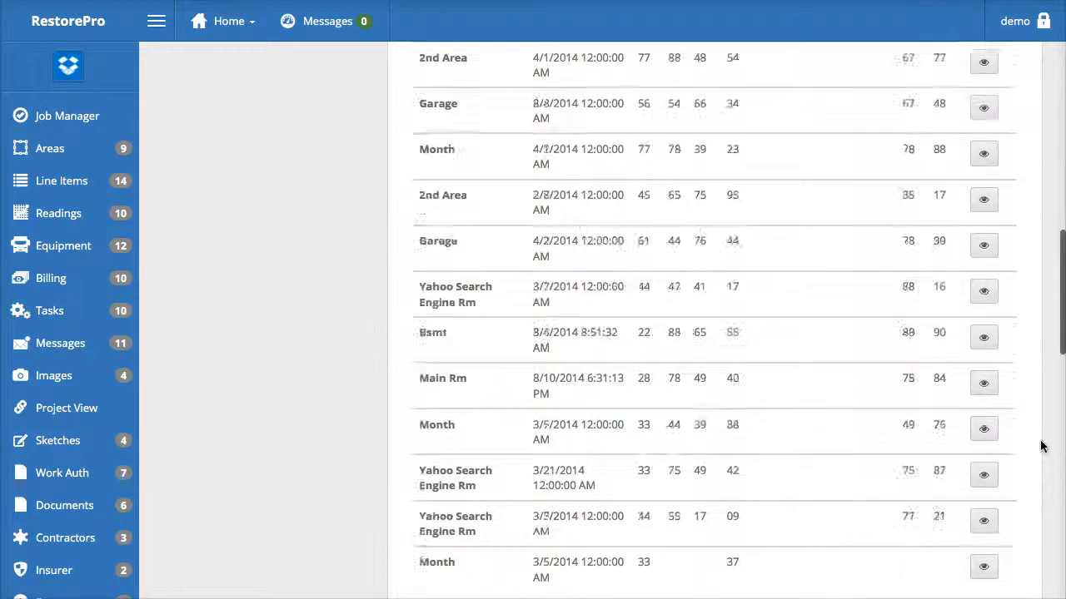
{"action": "scroll", "coordinate": [1040, 447], "scroll_direction": "up", "scroll_amount": 8}
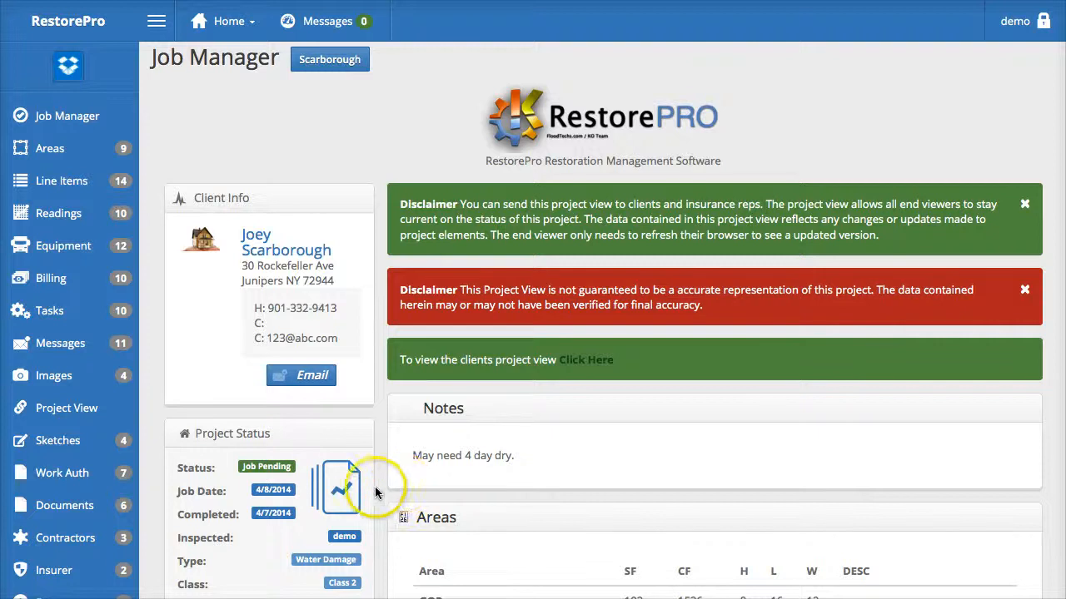
{"action": "scroll", "coordinate": [375, 492], "scroll_direction": "down", "scroll_amount": 3}
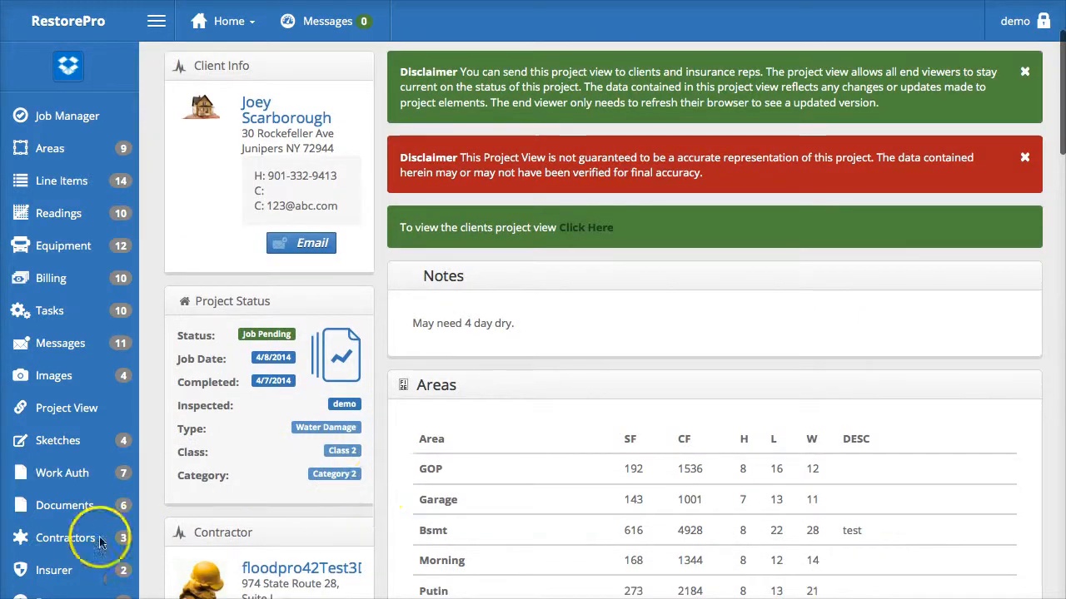
Step: Open the project's contractors, view the companies available for adding to the project, and close the form without adding one
{"action": "left_click", "coordinate": [99, 539]}
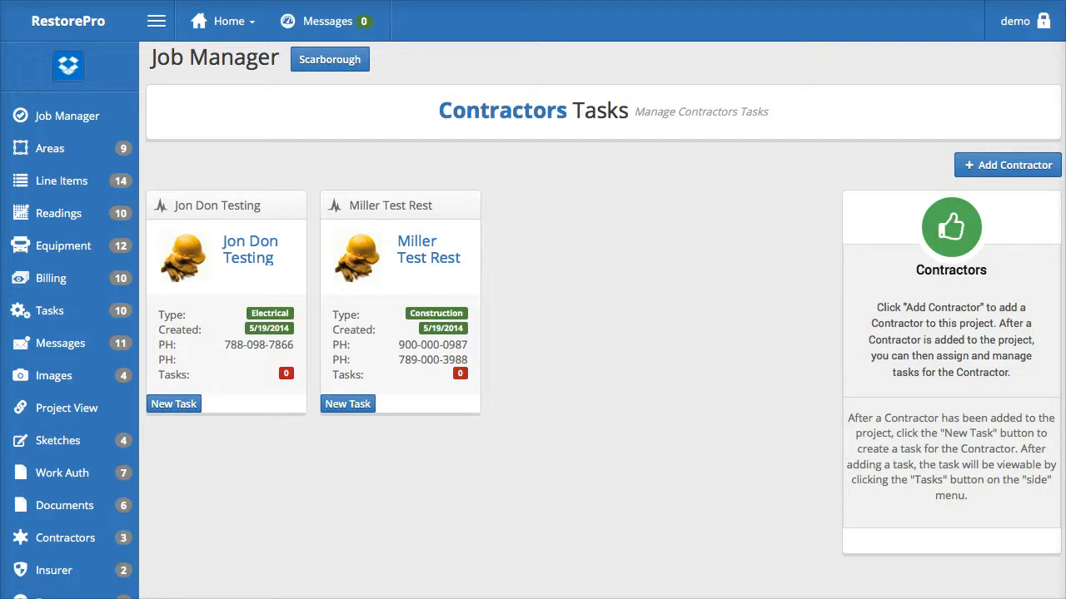
{"action": "left_click", "coordinate": [990, 165]}
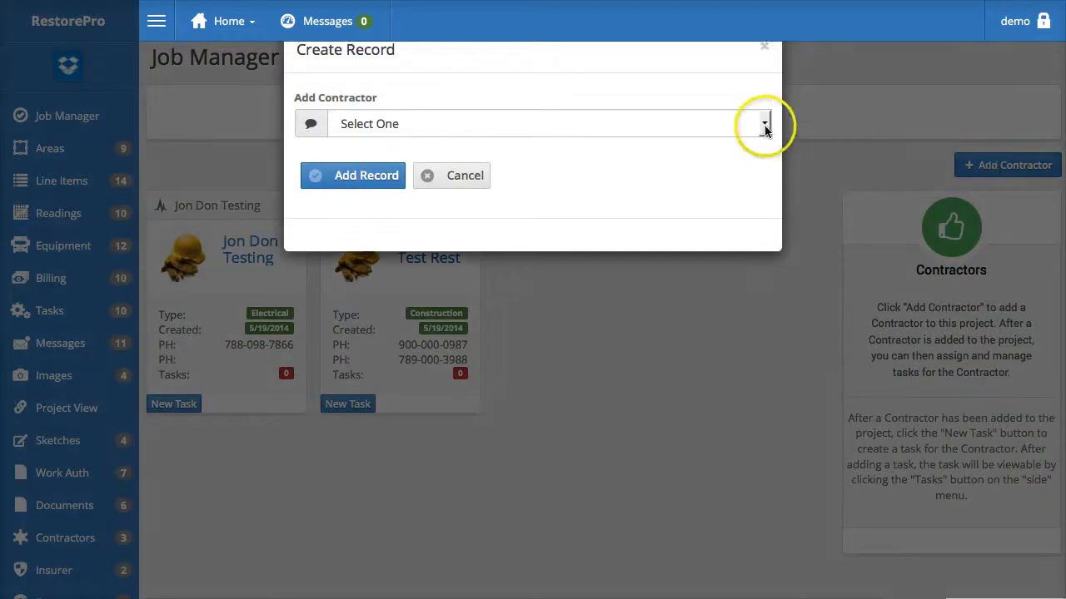
{"action": "left_click", "coordinate": [764, 124]}
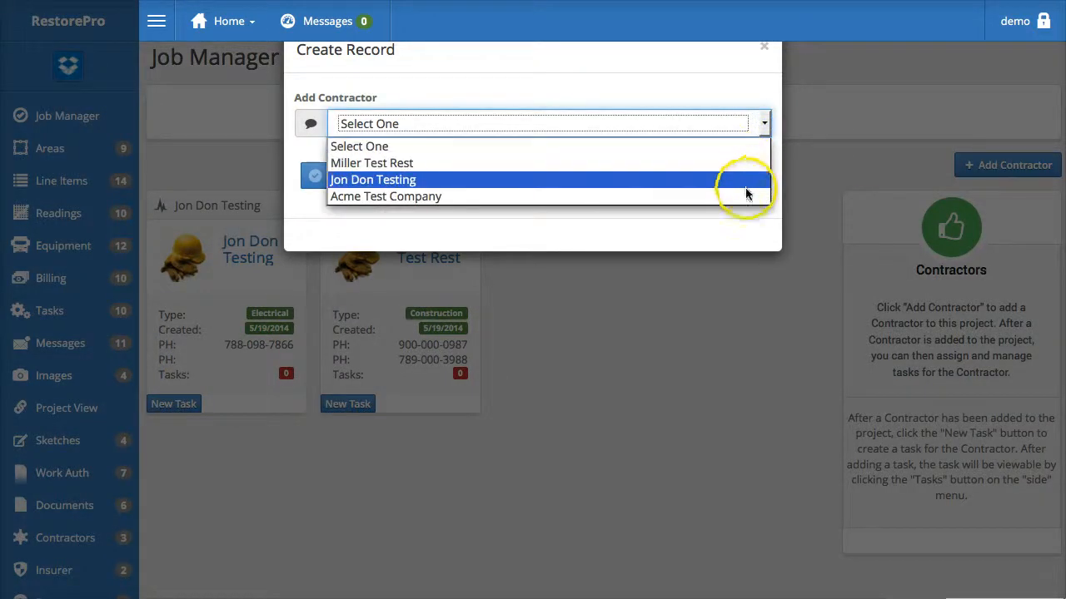
{"action": "left_click", "coordinate": [749, 98]}
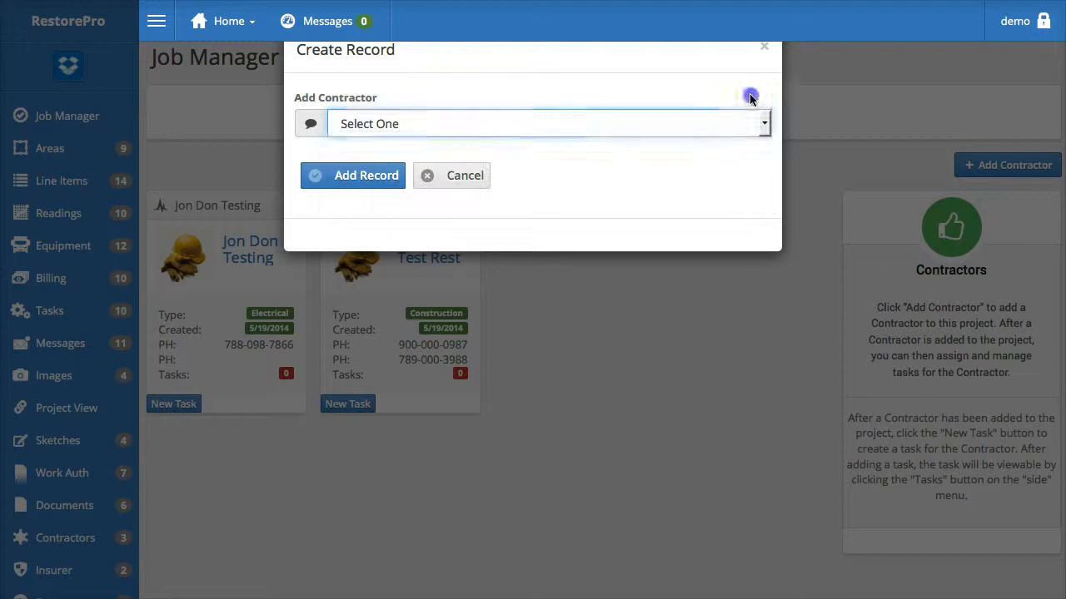
{"action": "left_click", "coordinate": [764, 50]}
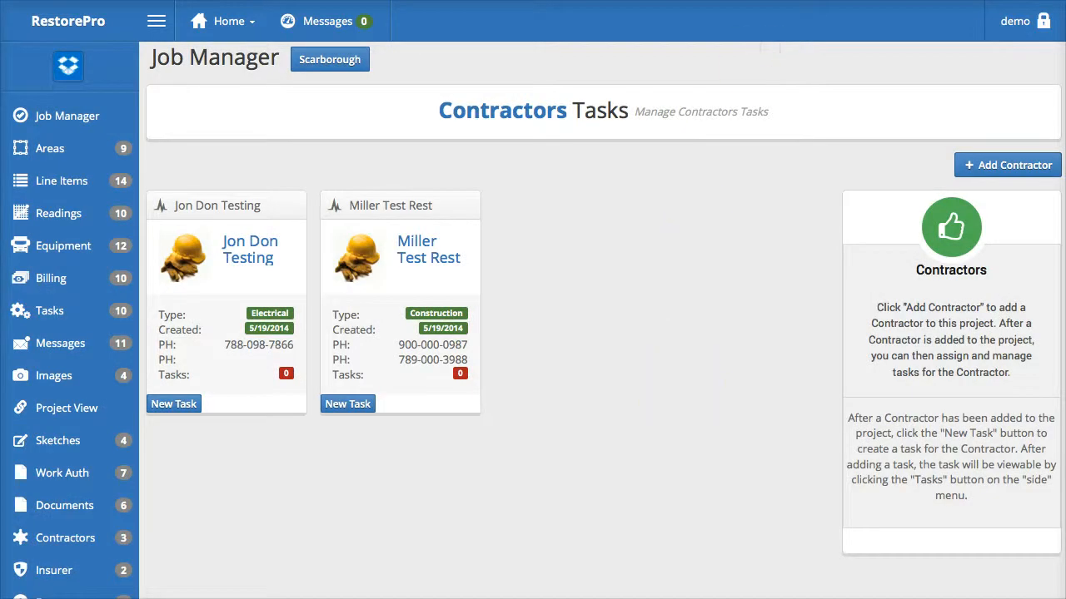
Step: Start a new task from the Miller Test Rest card, choose Putback and contractor Jon Don Testing, and cancel without saving
{"action": "left_click", "coordinate": [358, 407]}
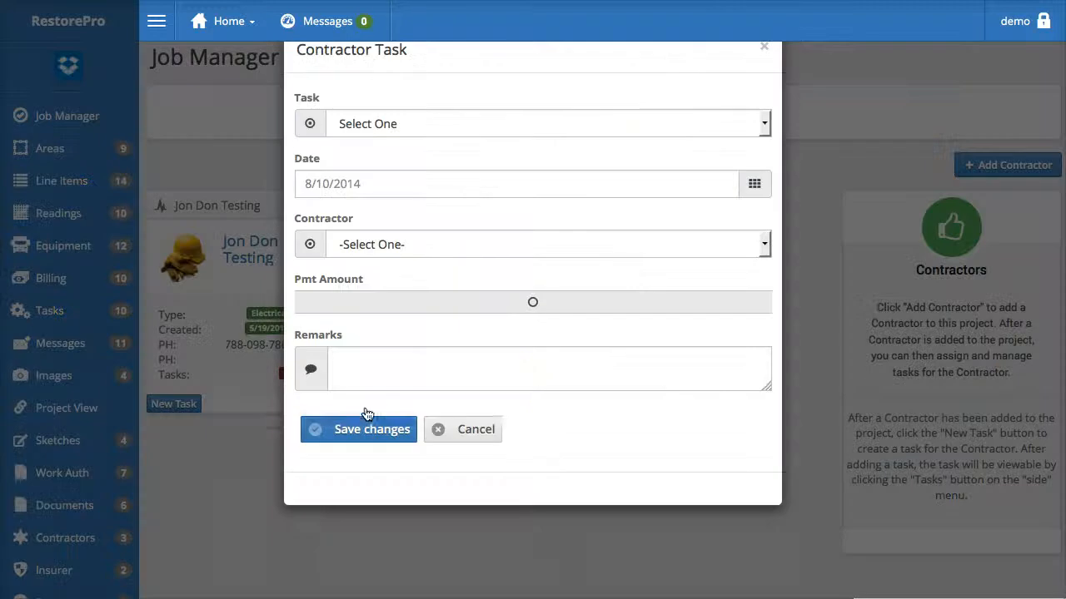
{"action": "left_click", "coordinate": [681, 124]}
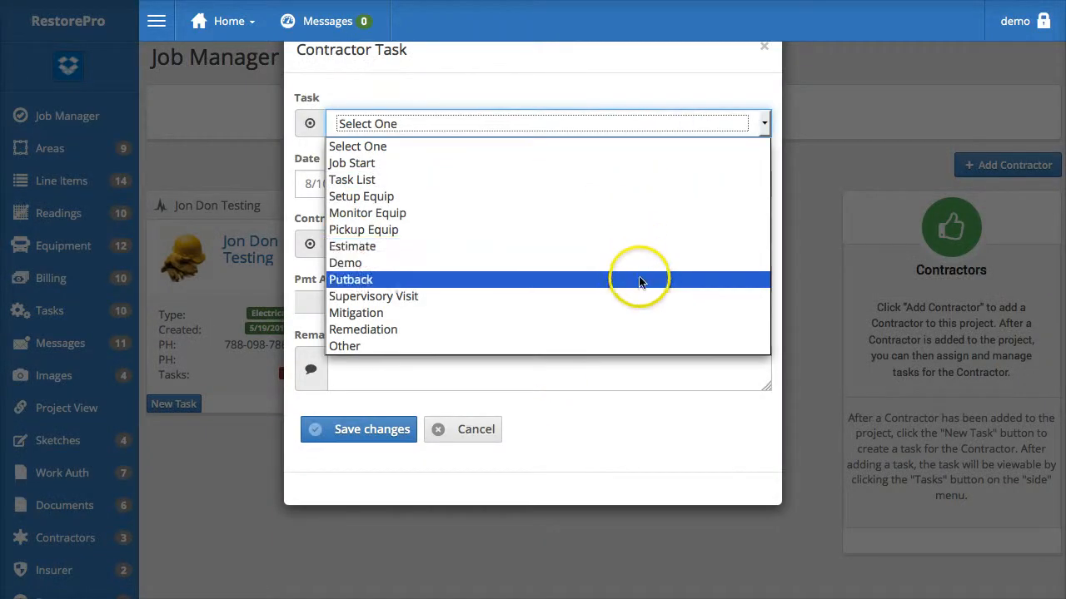
{"action": "left_click", "coordinate": [638, 279]}
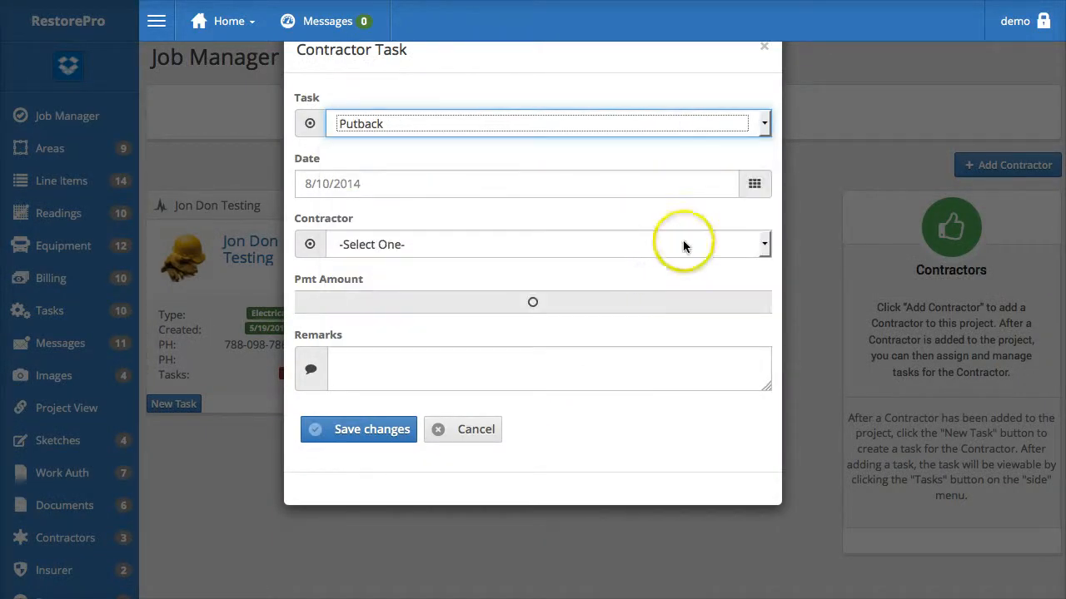
{"action": "left_click", "coordinate": [683, 244]}
{"action": "left_click", "coordinate": [663, 283]}
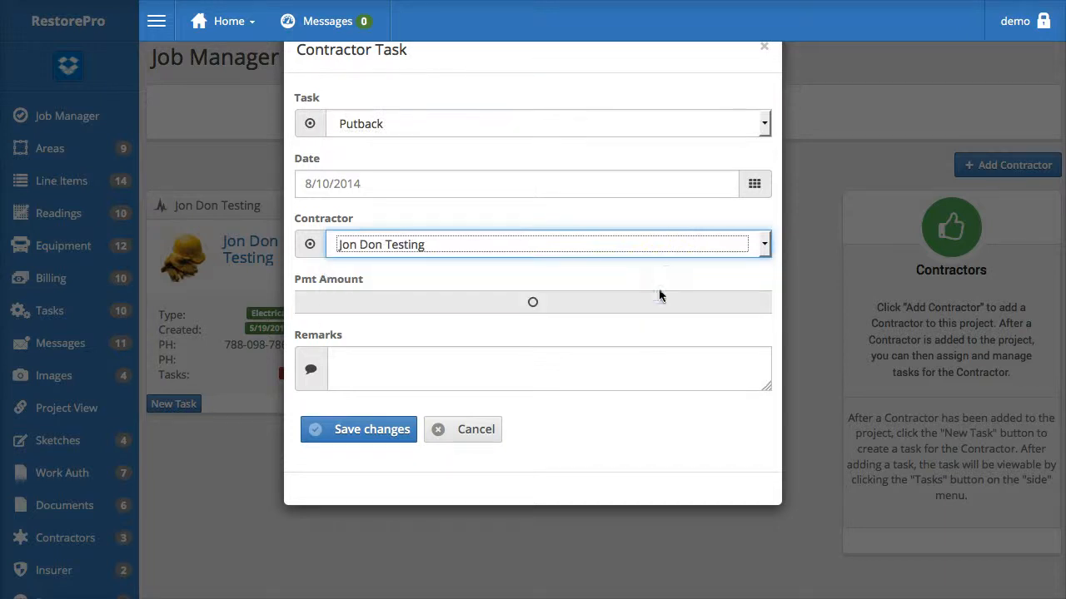
{"action": "left_click", "coordinate": [641, 368]}
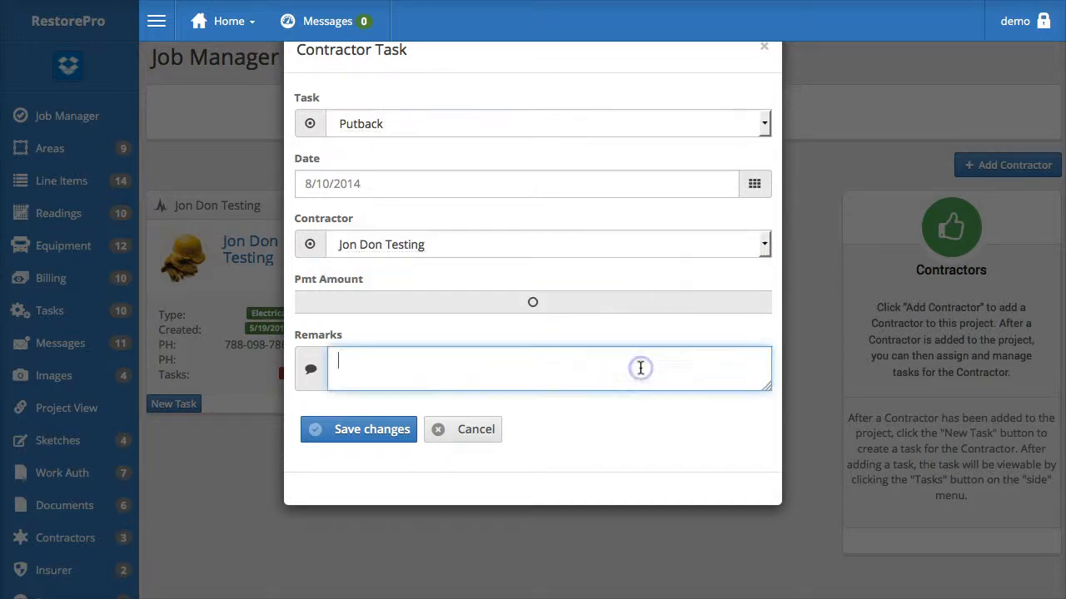
{"action": "left_click", "coordinate": [489, 441]}
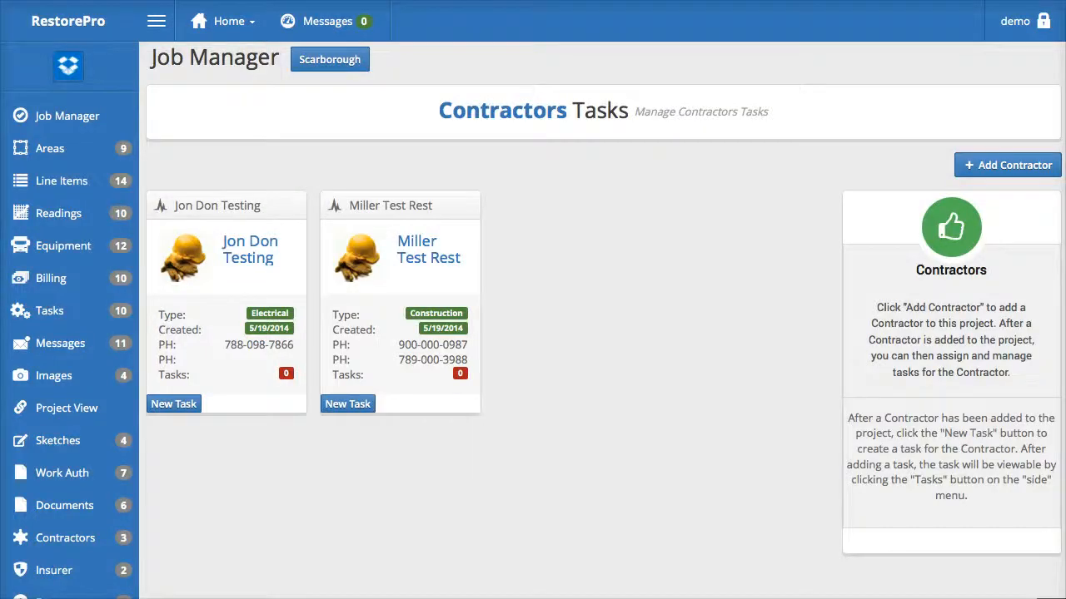